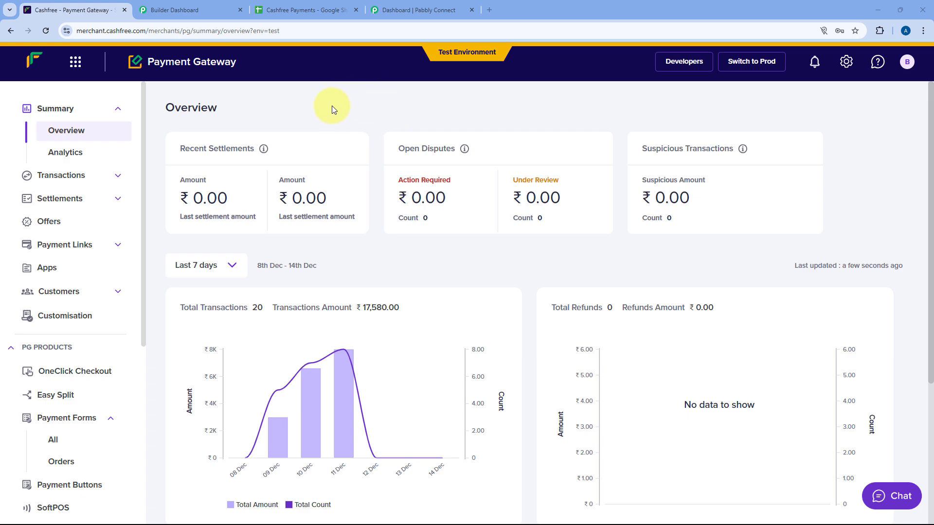
# Step: Leave the Cashfree test-environment overview for the Pabbly Email Marketing dashboard tab
pyautogui.click(210, 10)
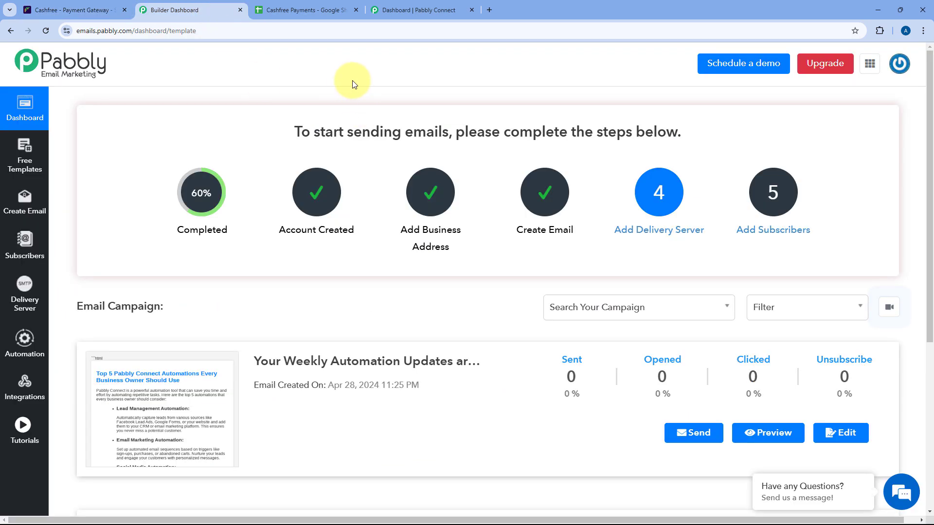
# Step: Cycle through the open tabs and end on the Cashfree Payments sheet with its customer and payment columns
pyautogui.click(316, 8)
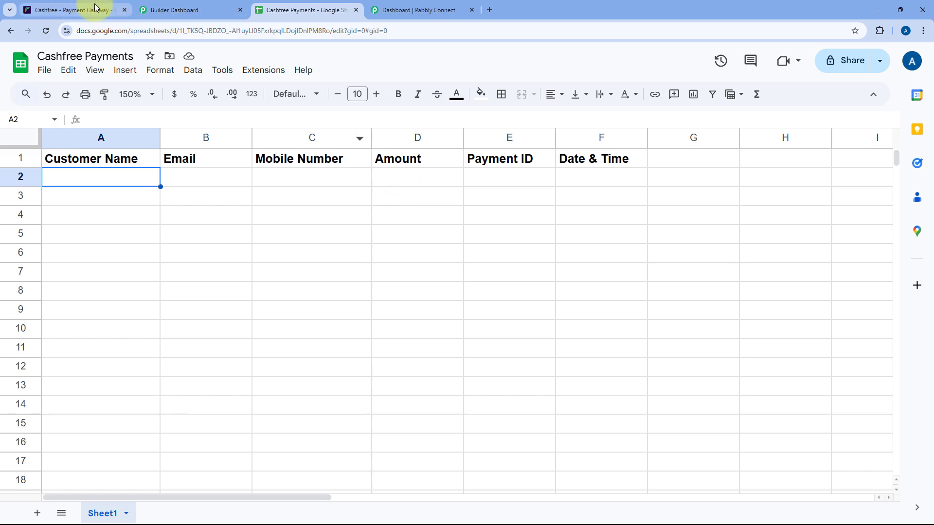
pyautogui.click(73, 9)
pyautogui.click(192, 10)
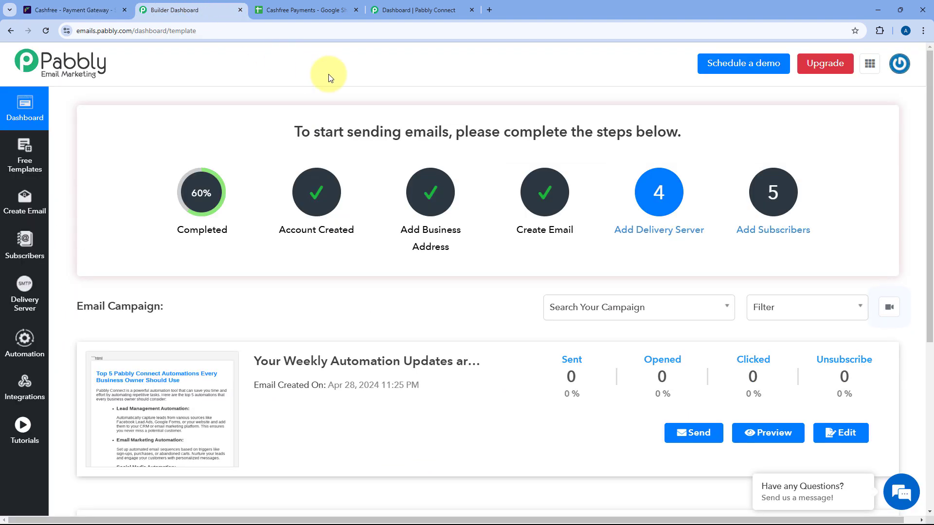
pyautogui.click(307, 10)
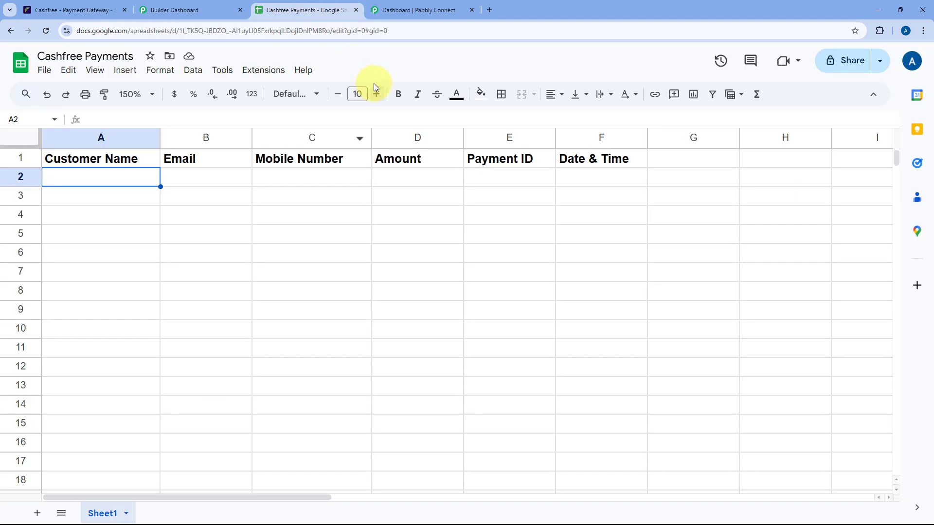
# Step: Switch to the Pabbly Connect dashboard tab, whose Home folder has no workflows
pyautogui.click(414, 11)
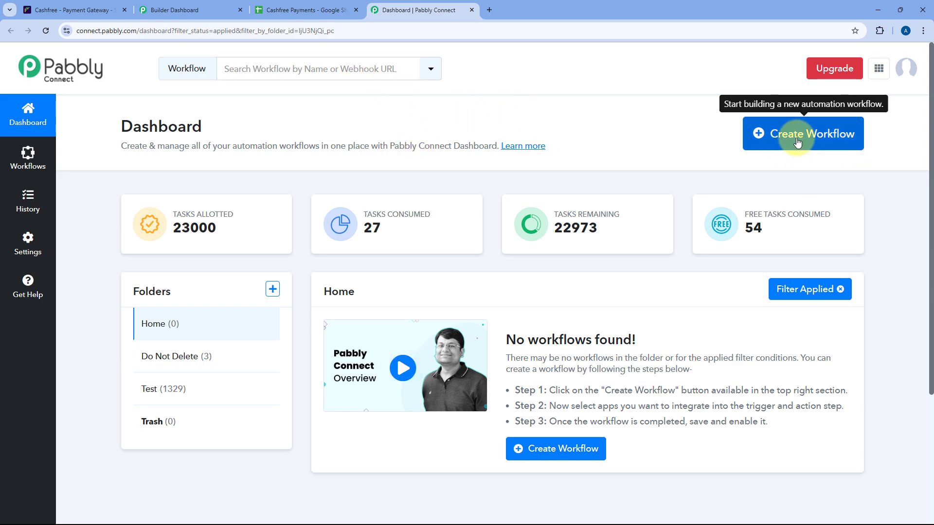
# Step: Create the workflow 'Cashfree to Pabbly Email Marketing to Google Sheets' in Home, correcting its capitalisation
pyautogui.click(768, 134)
pyautogui.write('Cashfree t')
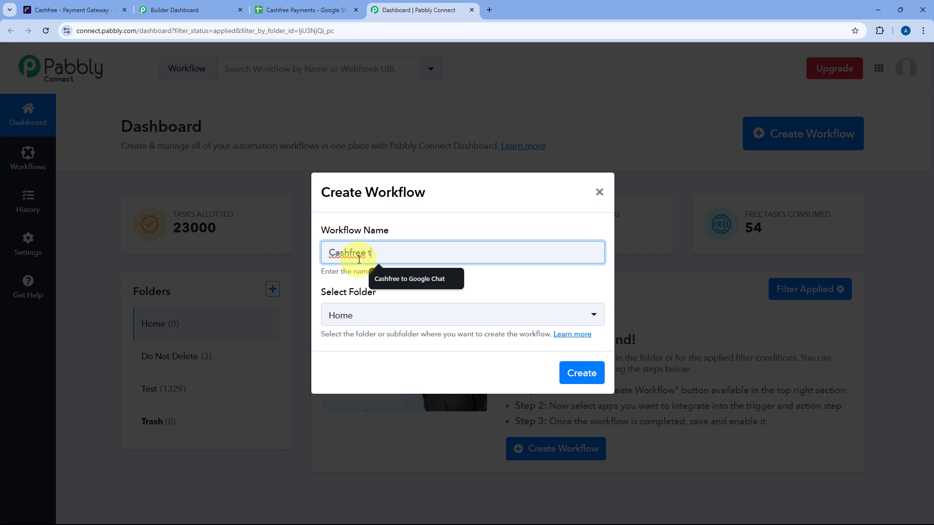
pyautogui.write('o Pabbly email MArketing to Google Sheets')
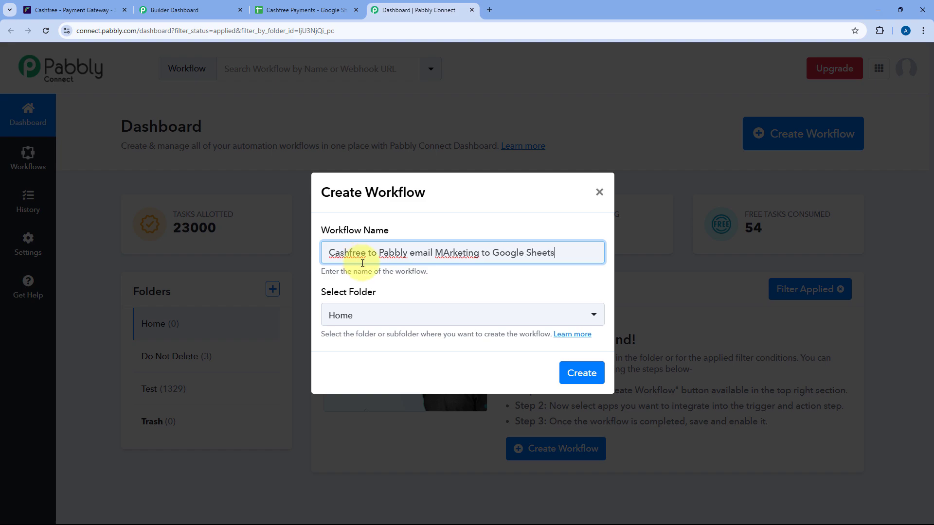
pyautogui.click(447, 254)
pyautogui.press('BackSpace')
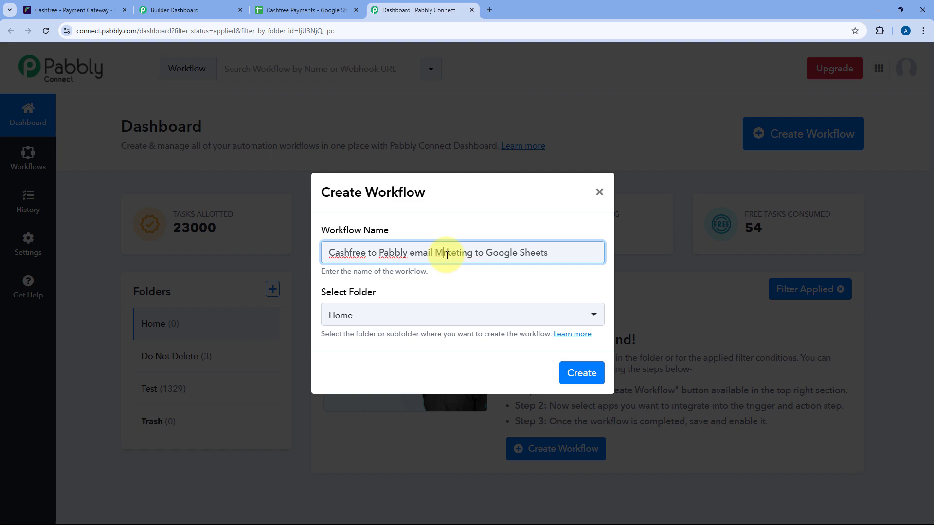
pyautogui.write('a')
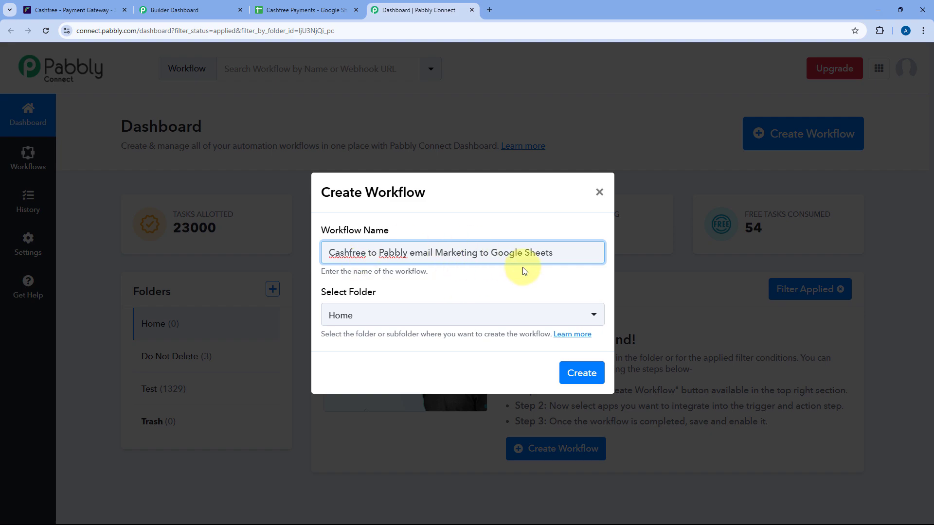
pyautogui.click(460, 320)
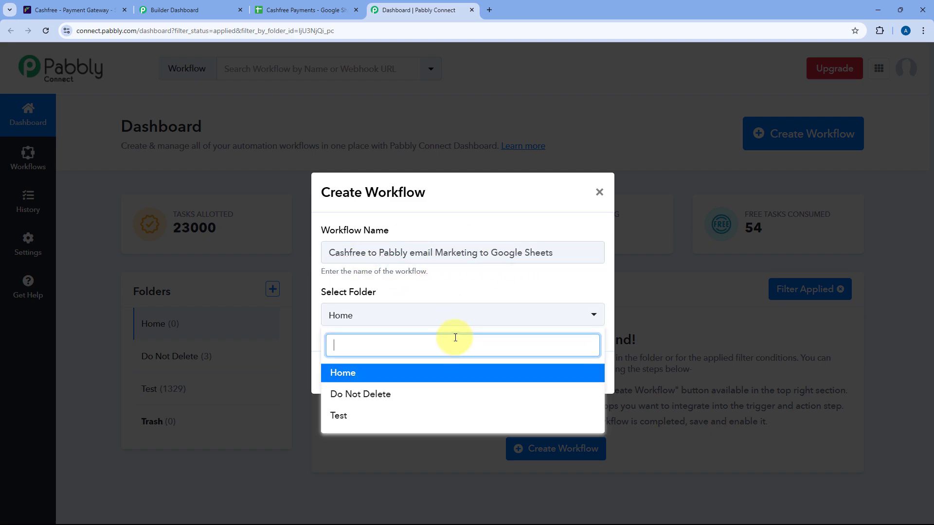
pyautogui.click(462, 296)
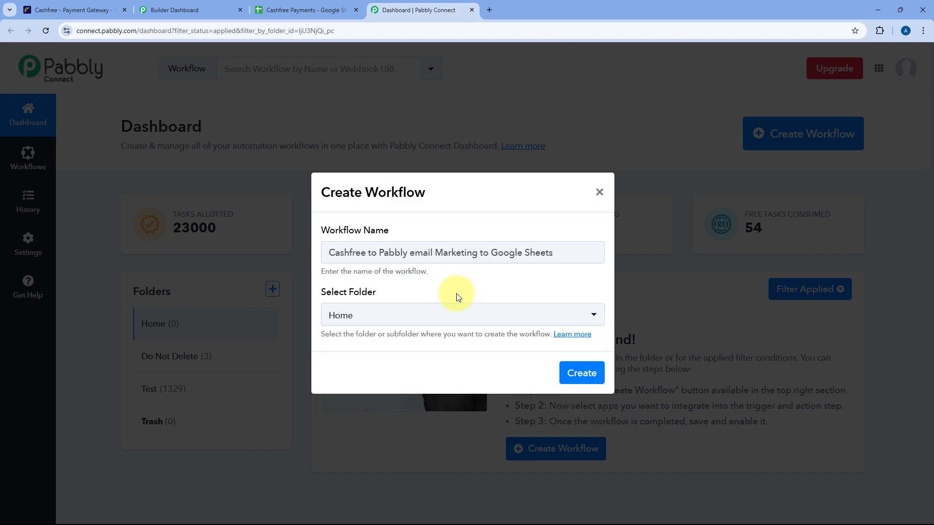
pyautogui.click(415, 252)
pyautogui.press('BackSpace')
pyautogui.write('E')
pyautogui.click(580, 369)
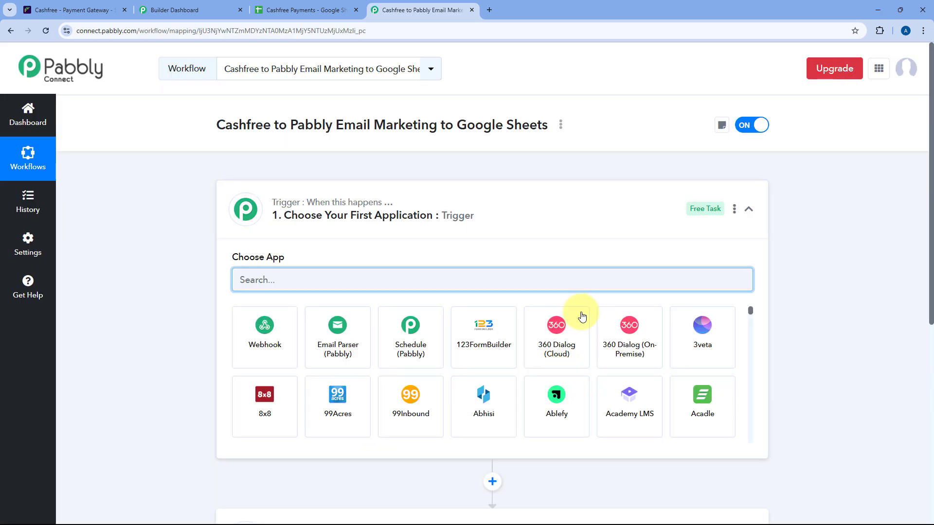
pyautogui.click(527, 204)
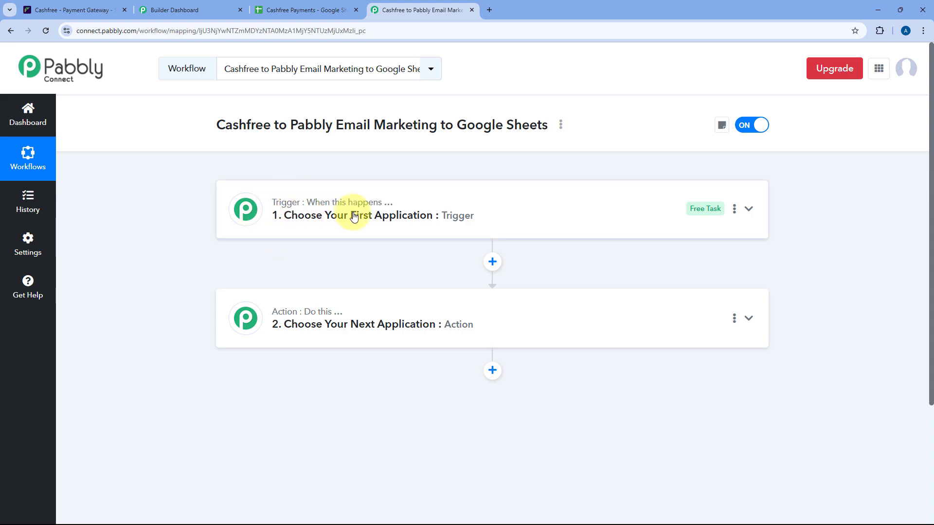
pyautogui.moveTo(309, 318)
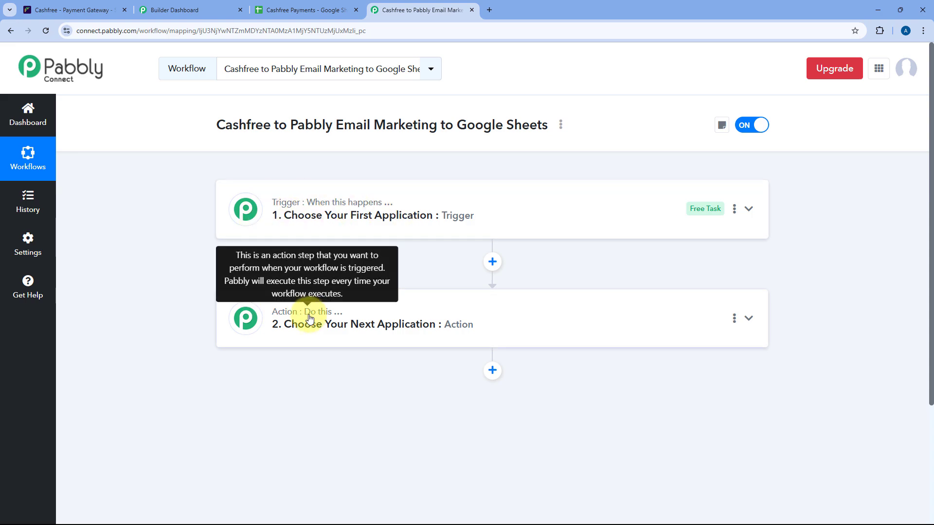
pyautogui.click(504, 203)
pyautogui.scroll(-1, 162, 244)
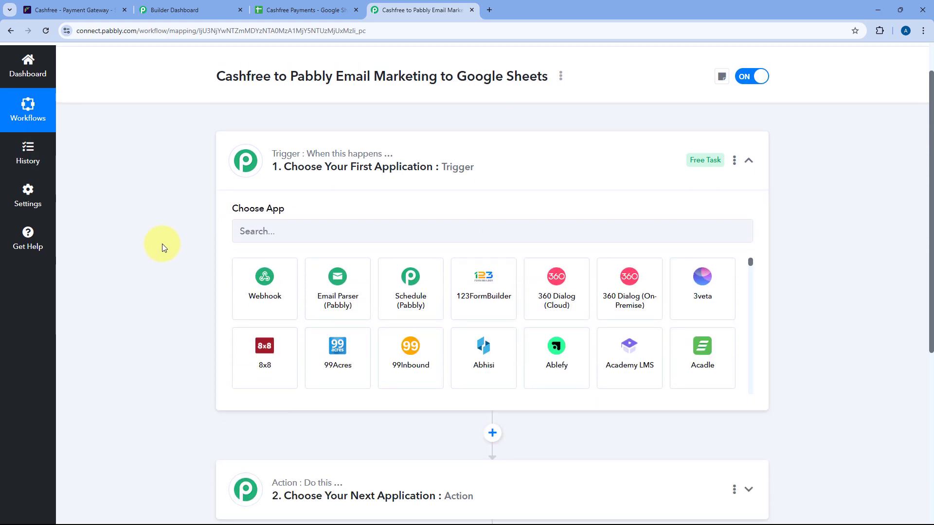
pyautogui.click(58, 7)
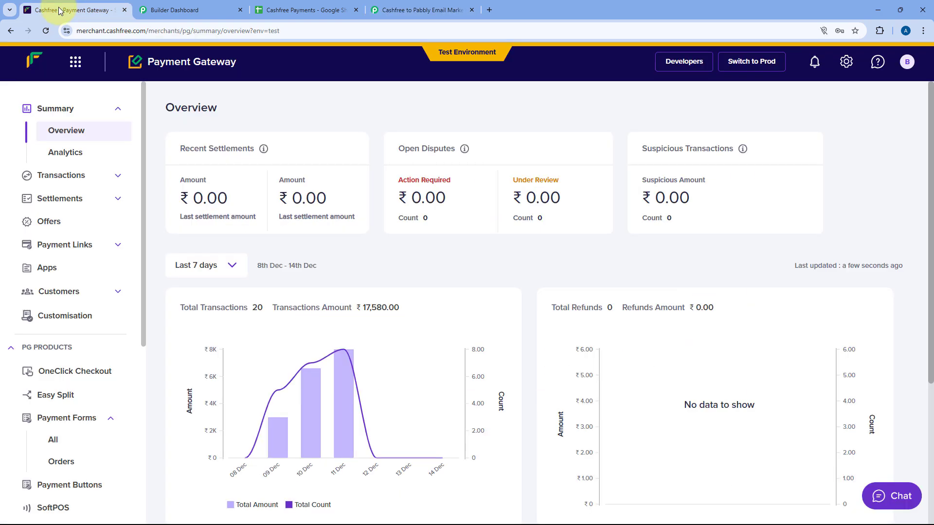
pyautogui.click(404, 10)
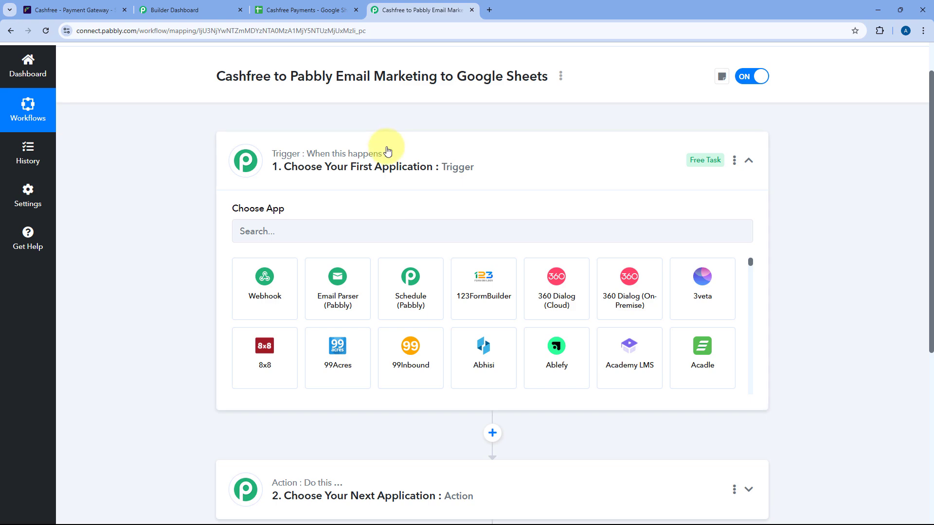
pyautogui.scroll(-2, 204, 224)
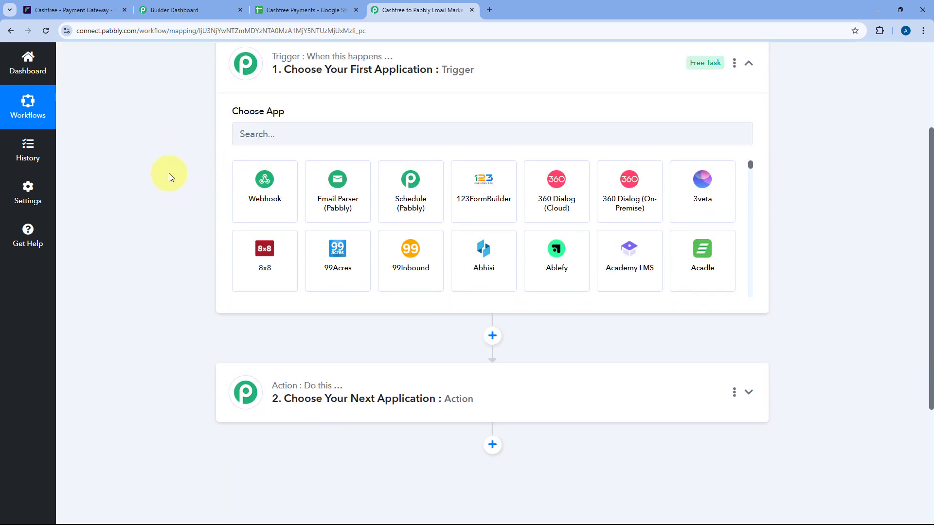
pyautogui.click(222, 10)
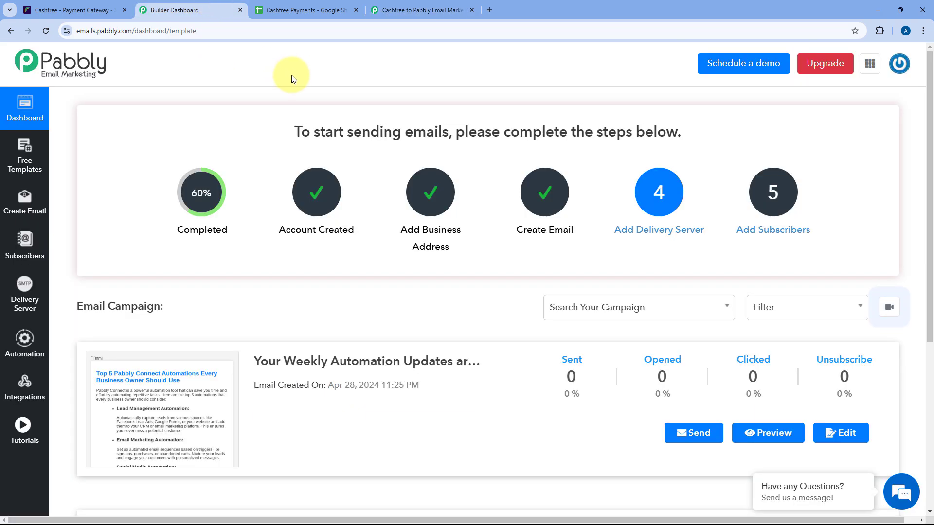
pyautogui.click(312, 9)
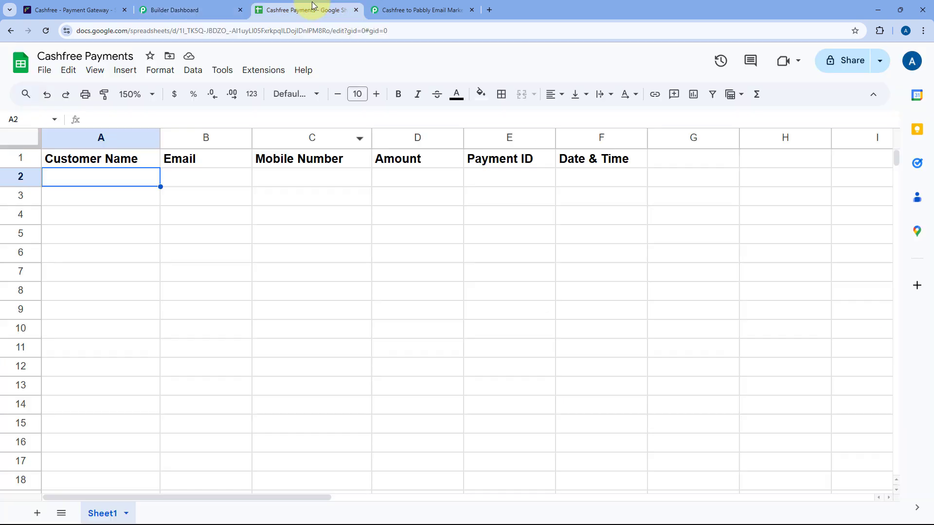
pyautogui.click(444, 6)
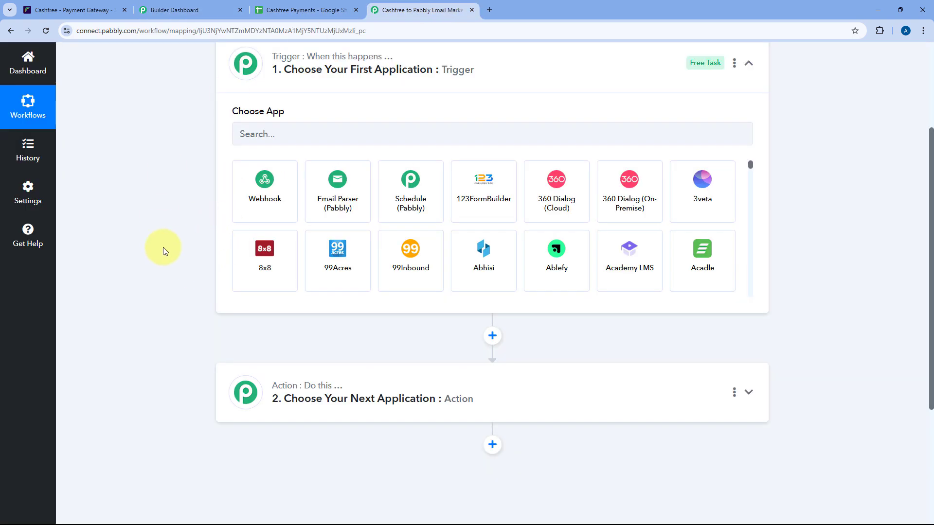
pyautogui.scroll(1, 156, 237)
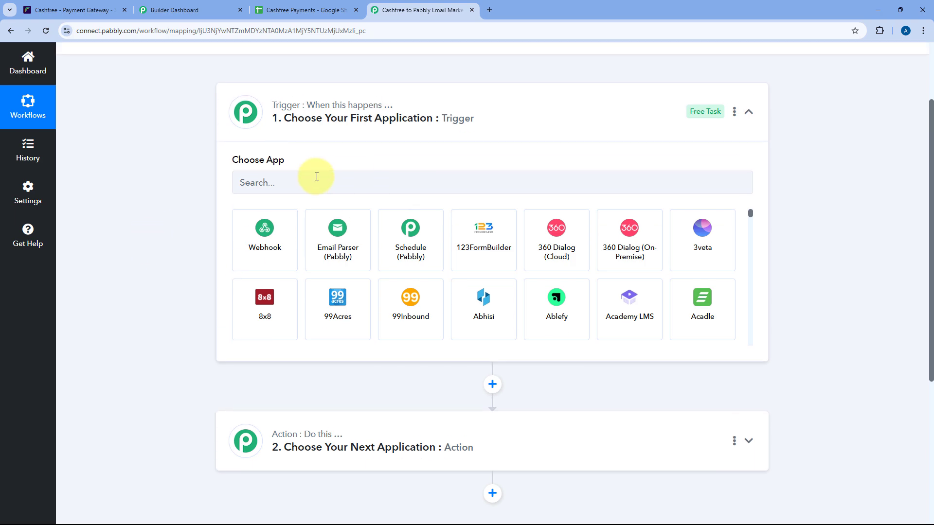
# Step: Choose Cashfree as the trigger app with Payments as the trigger event
pyautogui.click(315, 177)
pyautogui.write('C')
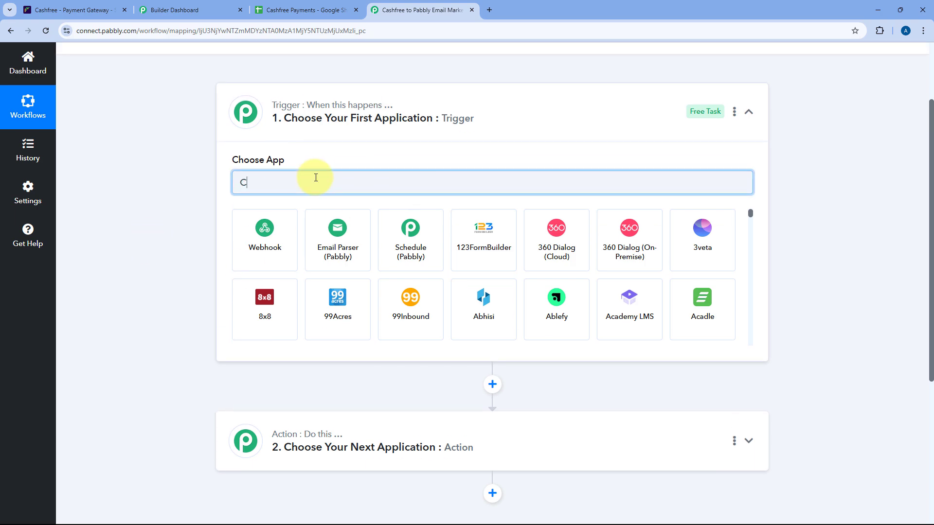
pyautogui.write('ash')
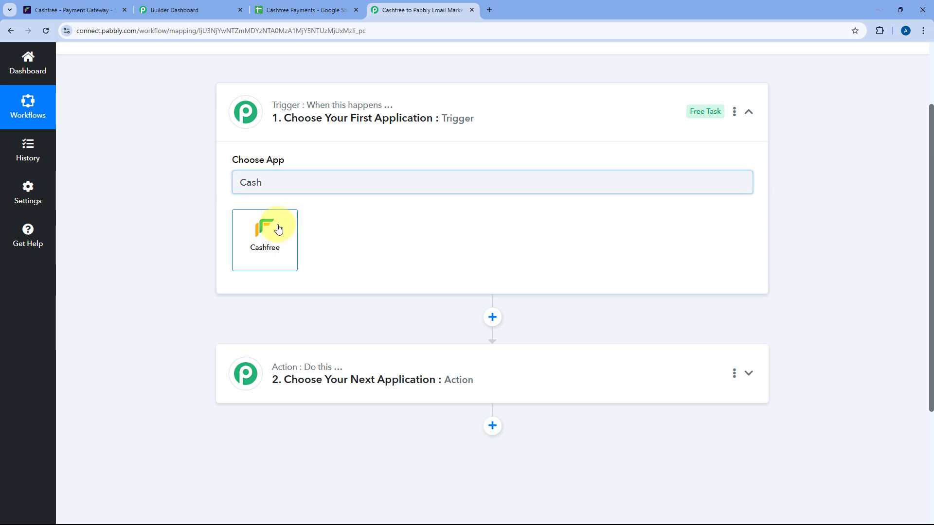
pyautogui.click(266, 237)
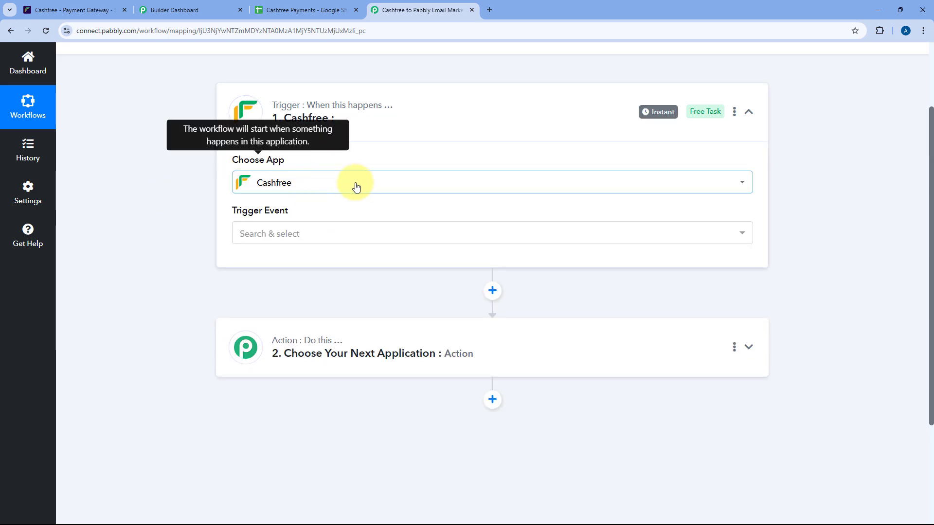
pyautogui.click(321, 234)
pyautogui.scroll(-1, 209, 224)
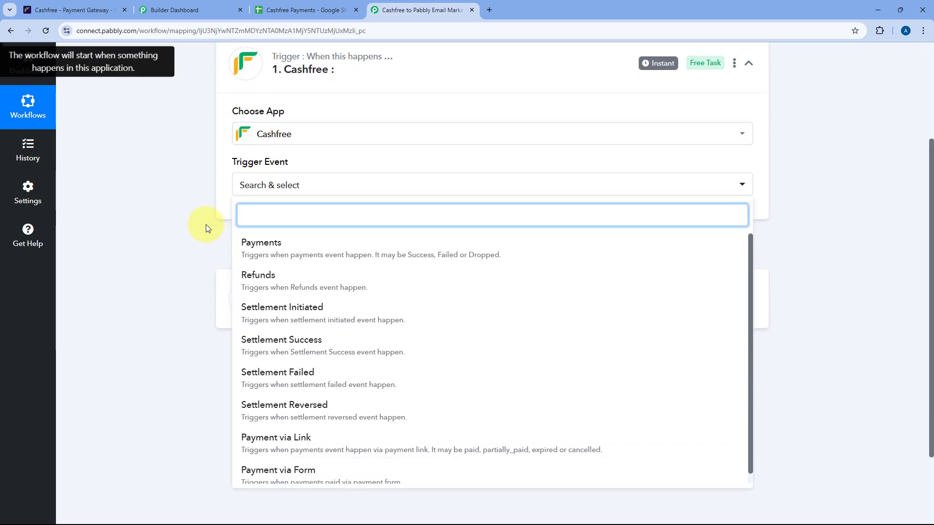
pyautogui.scroll(-1, 299, 248)
pyautogui.click(303, 238)
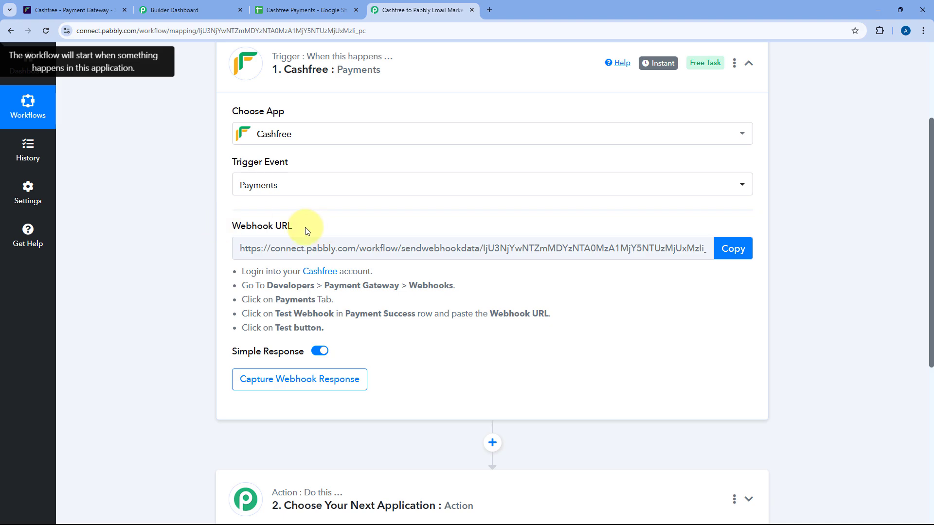
# Step: Review the webhook setup instructions and copy the trigger's webhook URL
pyautogui.scroll(-1, 469, 233)
pyautogui.scroll(-1, 467, 219)
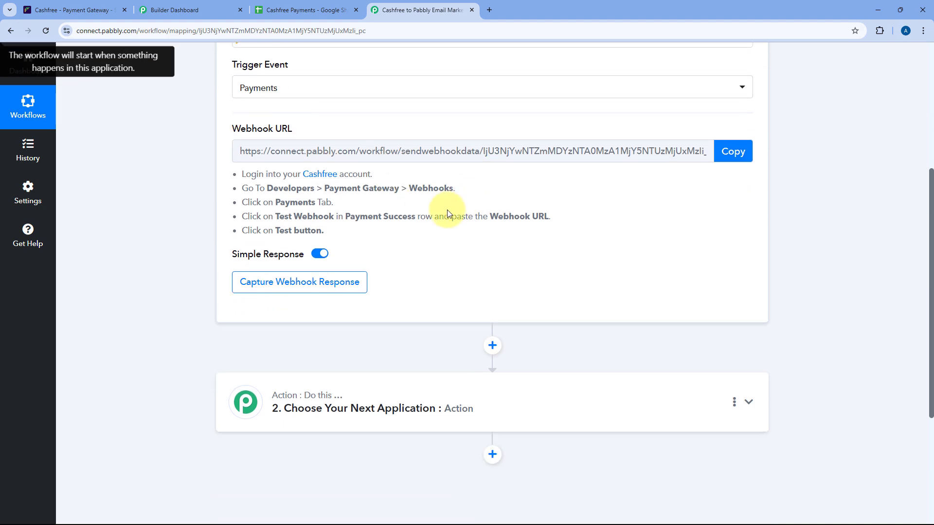
pyautogui.scroll(1, 408, 179)
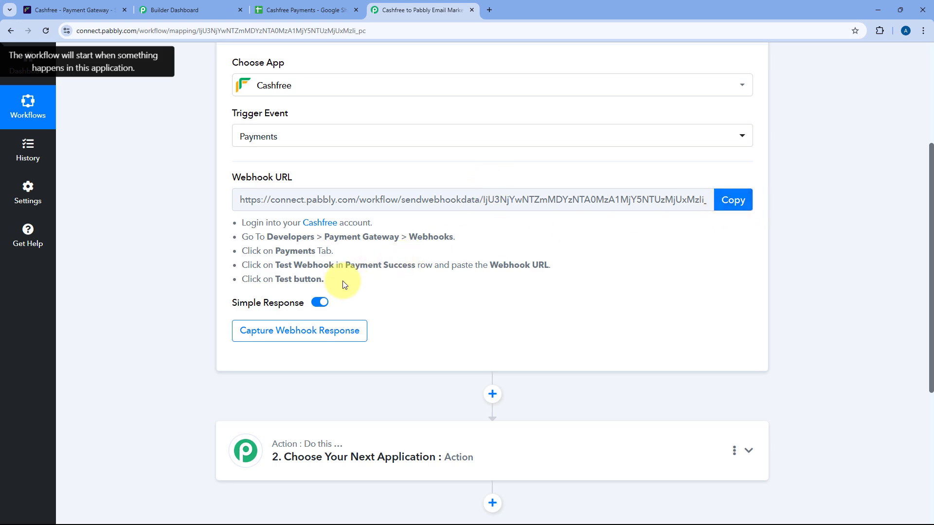
pyautogui.moveTo(325, 281); pyautogui.dragTo(230, 224)
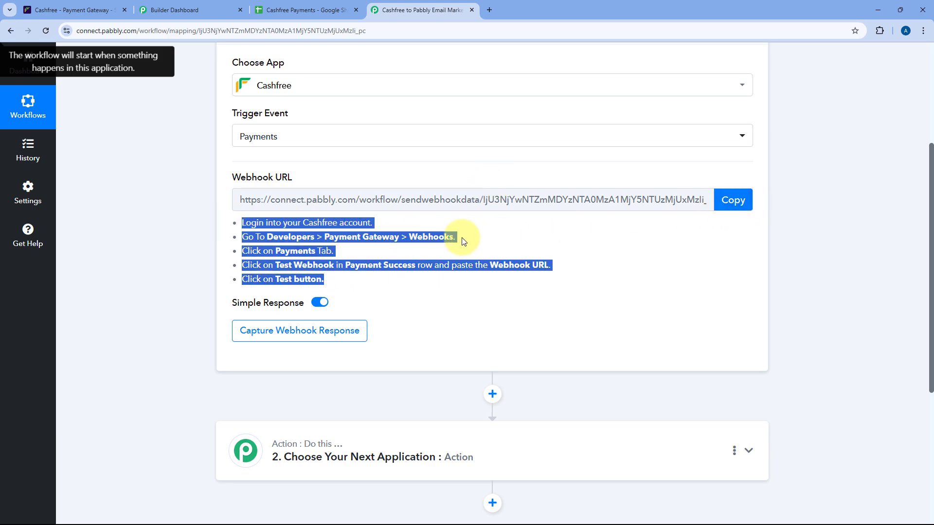
pyautogui.click(732, 209)
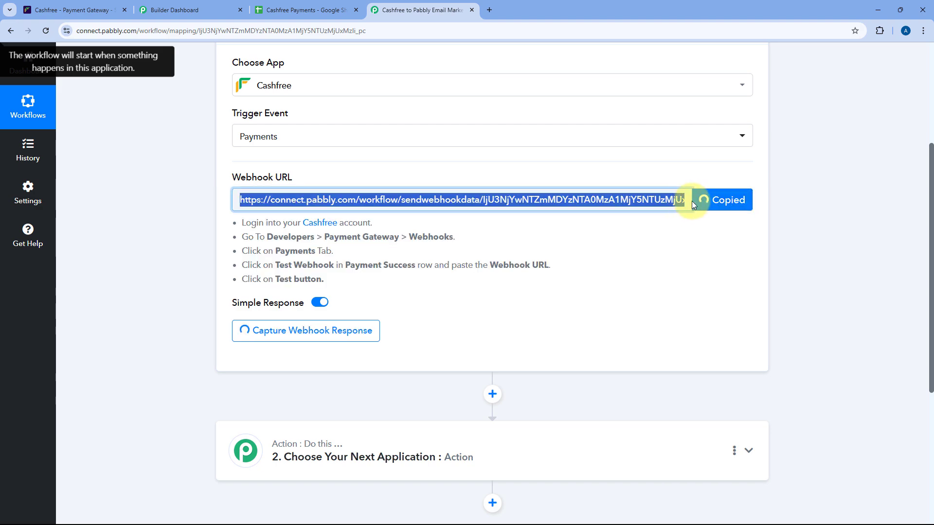
# Step: In the Cashfree dashboard, go to Developers > Webhooks and start adding a webhook endpoint
pyautogui.click(89, 7)
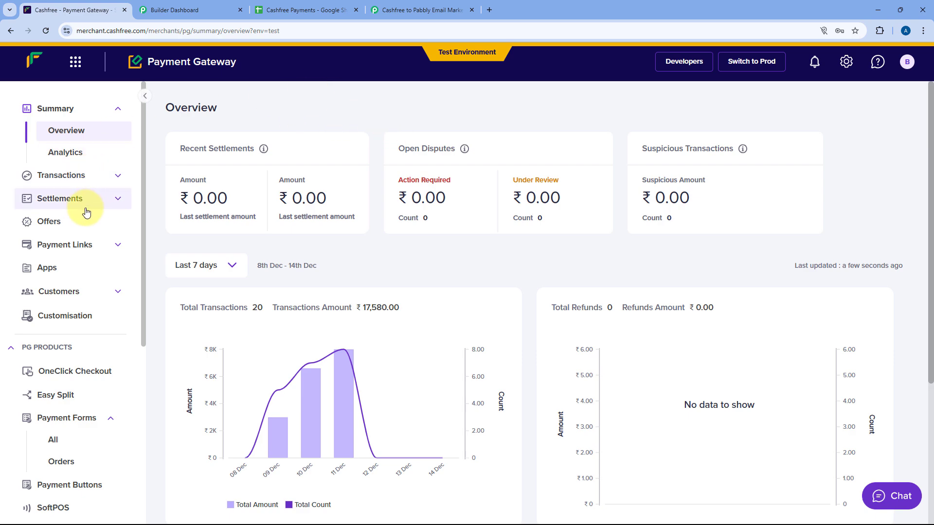
pyautogui.scroll(-6, 82, 219)
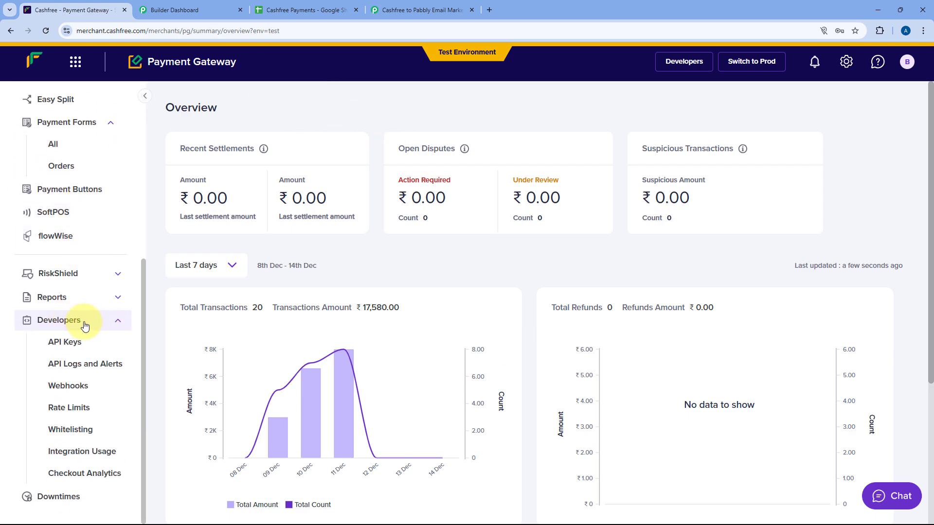
pyautogui.click(81, 396)
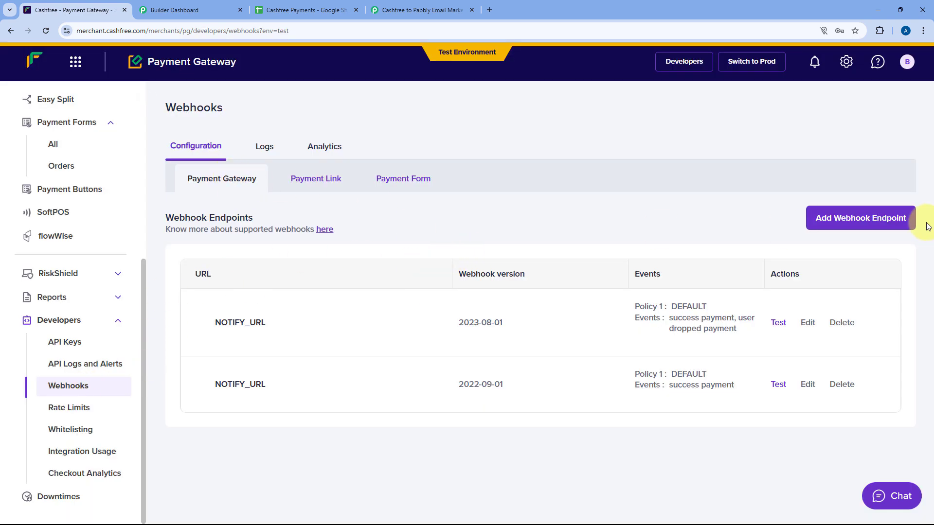
pyautogui.click(846, 219)
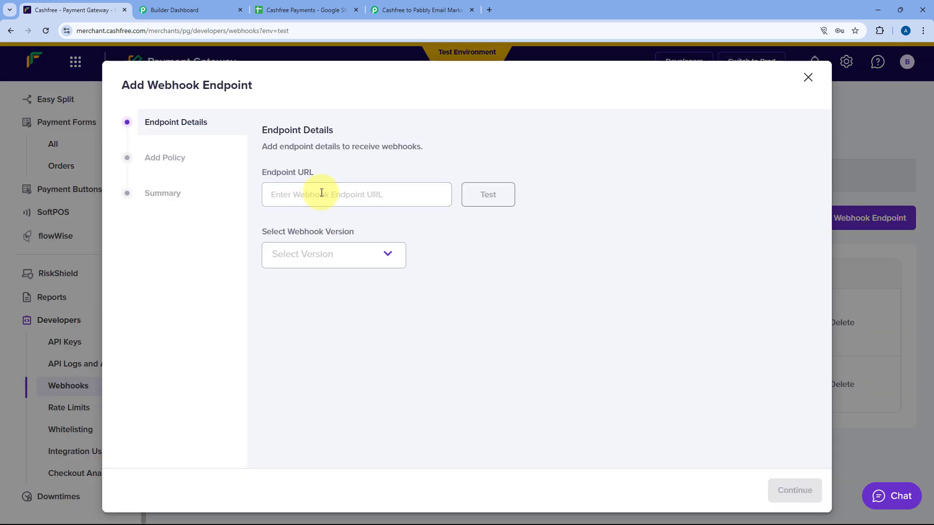
# Step: Paste the Pabbly webhook URL as the endpoint, pick version 2022-09-01, and run a successful test
pyautogui.click(298, 194)
pyautogui.rightClick(285, 195)
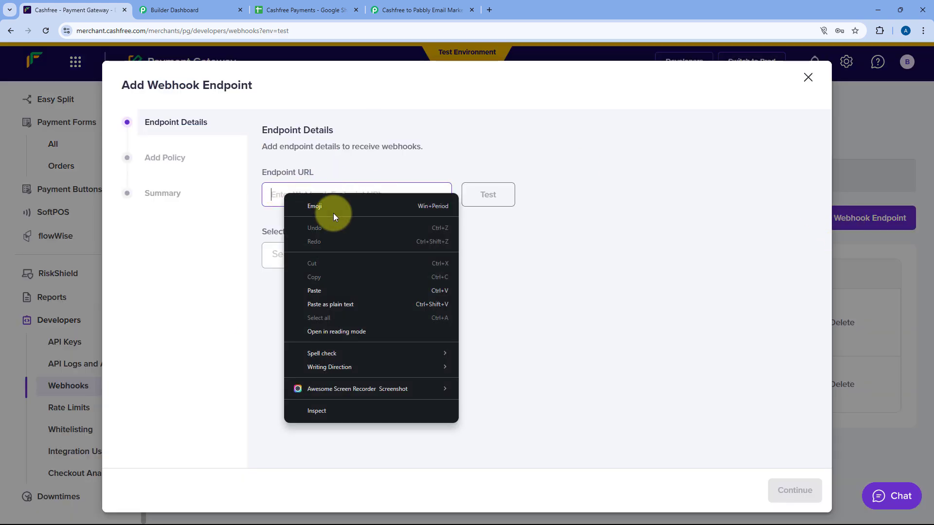
pyautogui.click(326, 292)
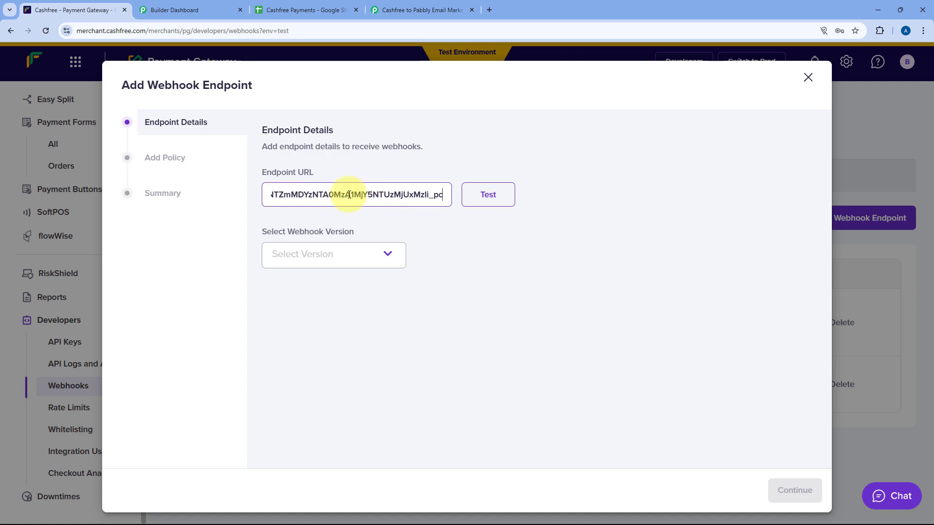
pyautogui.click(313, 259)
pyautogui.click(298, 291)
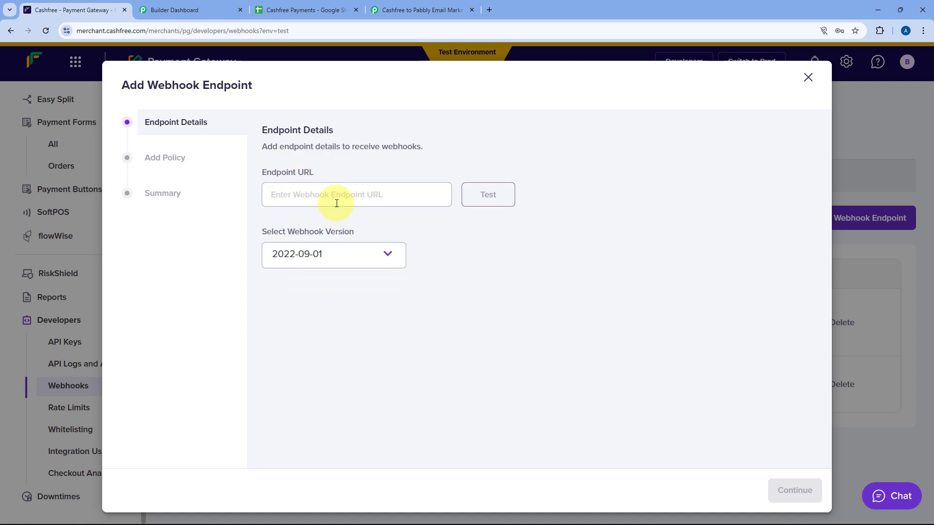
pyautogui.click(334, 198)
pyautogui.rightClick(335, 195)
pyautogui.click(367, 293)
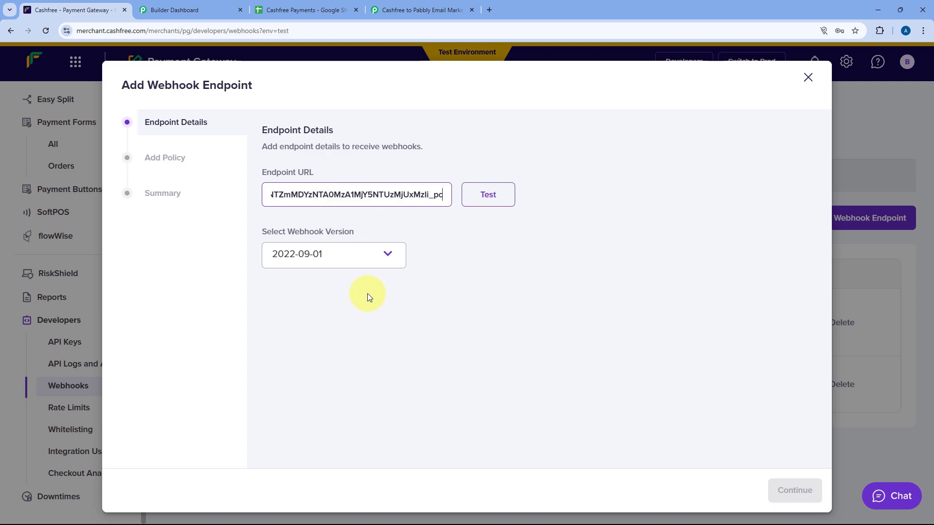
pyautogui.click(495, 199)
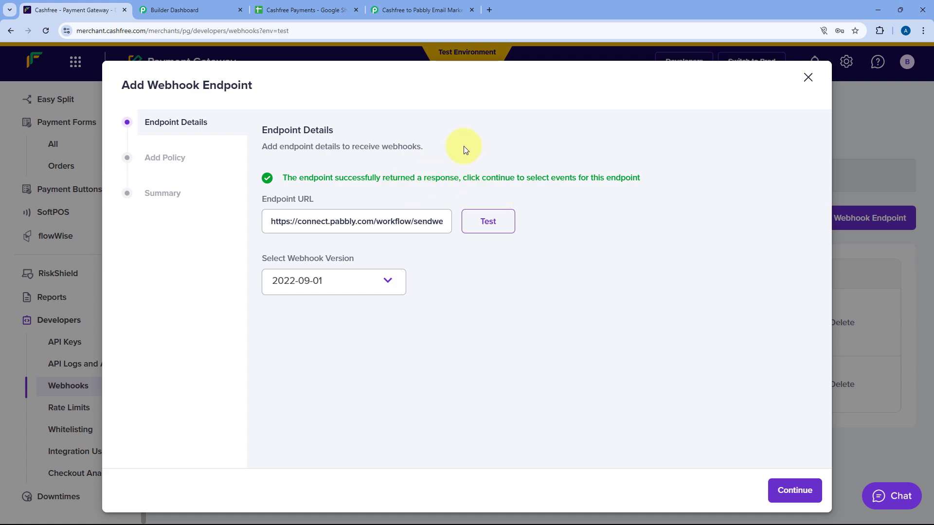
# Step: Confirm Re-Capture Webhook Response in the Pabbly workflow, then return to Cashfree's endpoint form
pyautogui.click(424, 8)
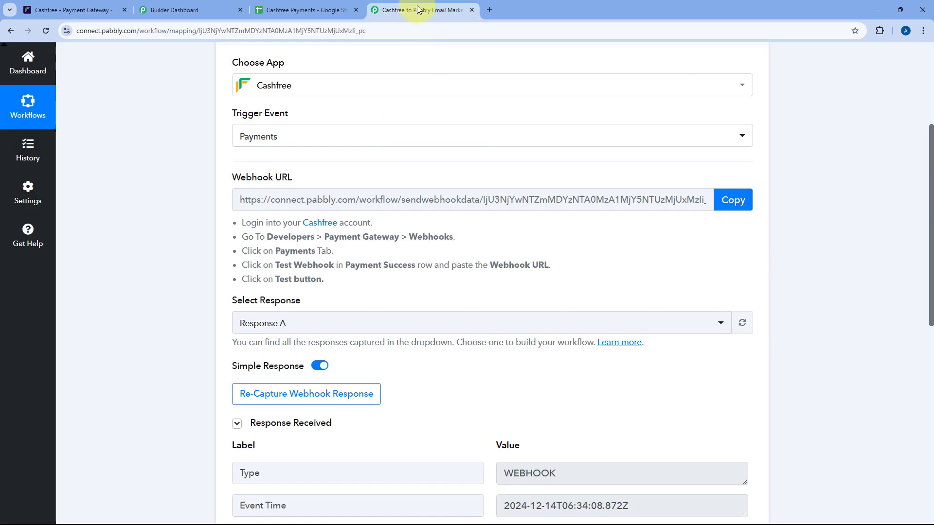
pyautogui.scroll(-6, 173, 224)
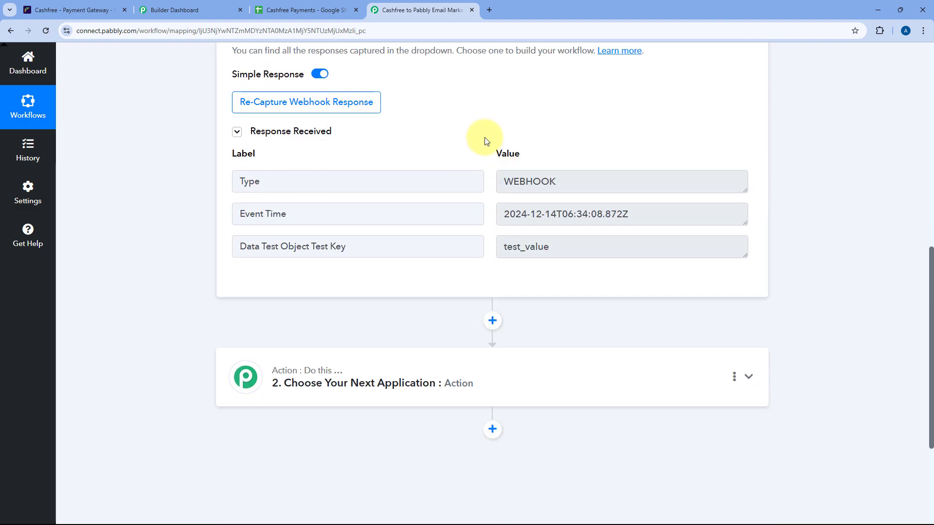
pyautogui.click(302, 104)
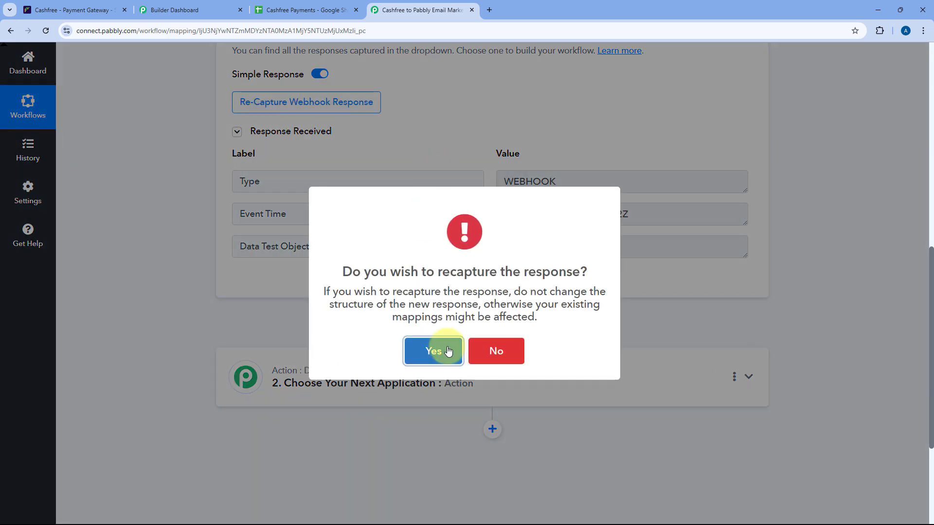
pyautogui.click(433, 350)
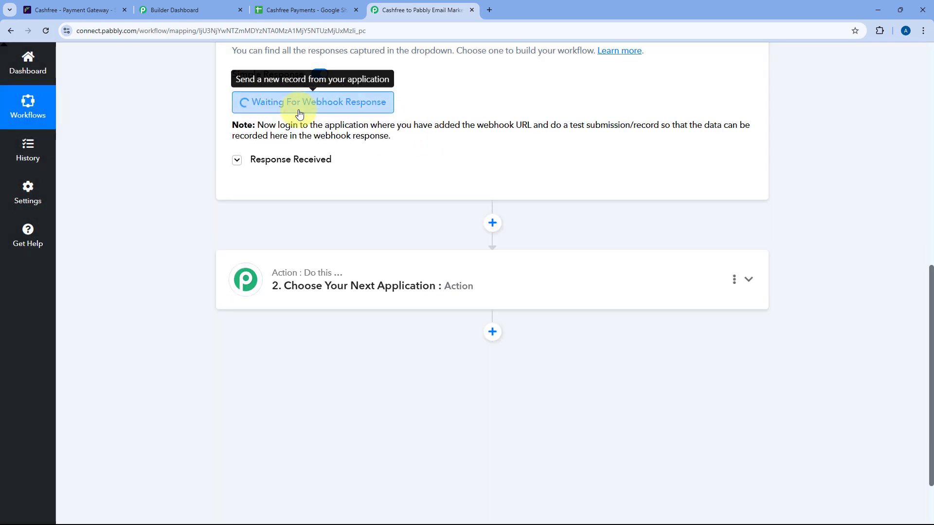
pyautogui.click(73, 6)
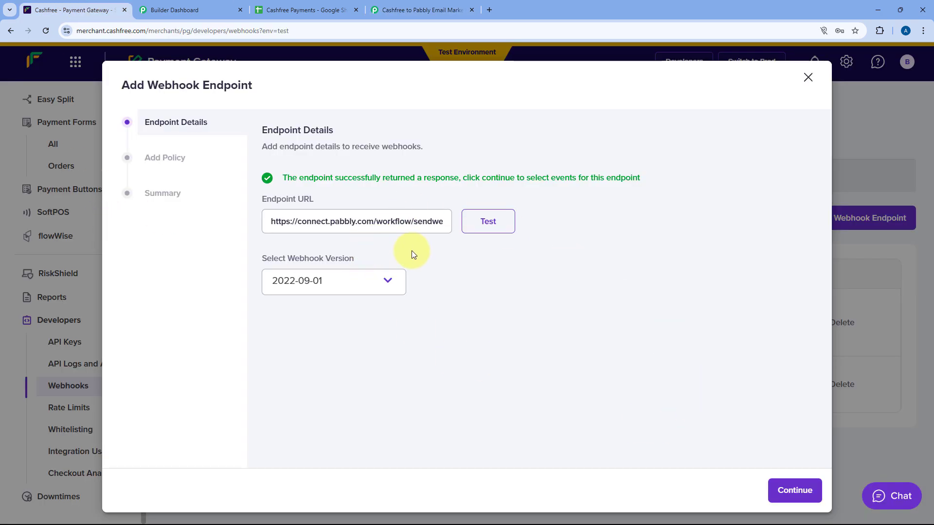
# Step: Subscribe the endpoint to success payment events and save it with the default retry policy
pyautogui.click(790, 490)
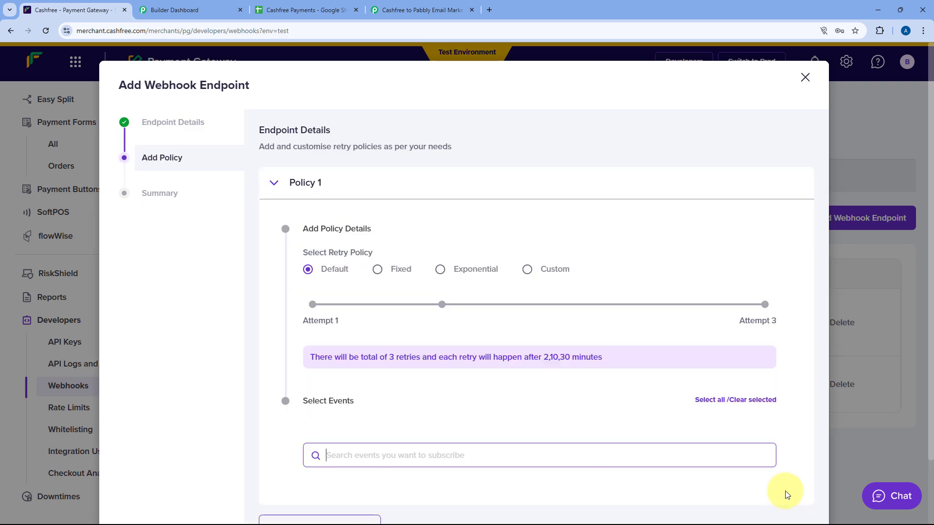
pyautogui.scroll(-4, 313, 244)
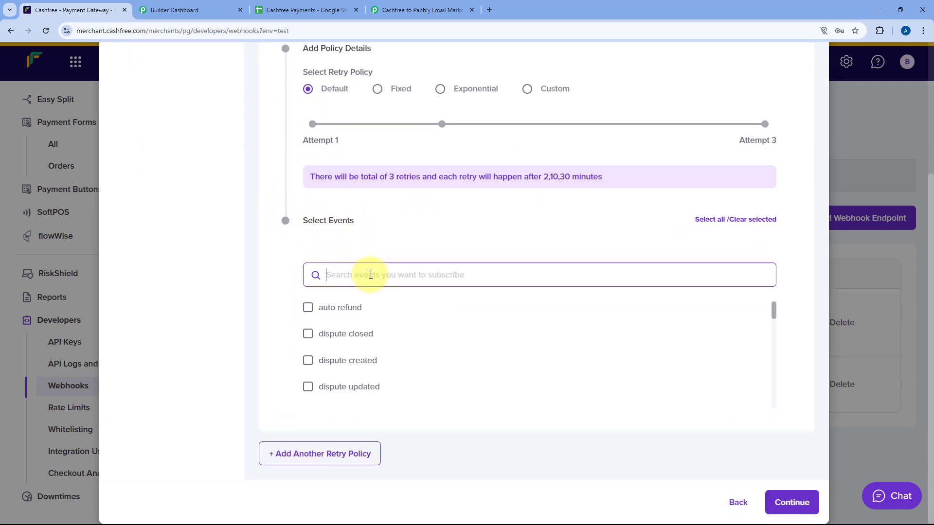
pyautogui.click(371, 276)
pyautogui.write('suc')
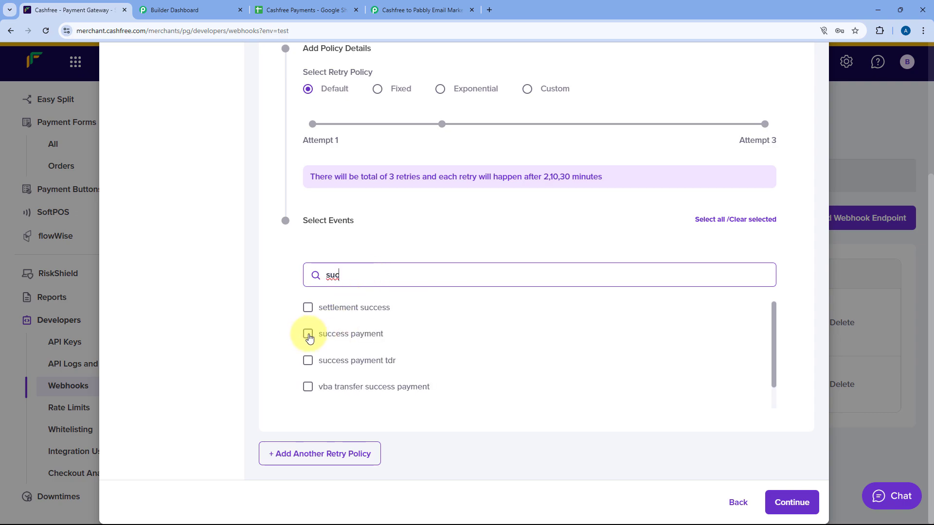
pyautogui.click(308, 334)
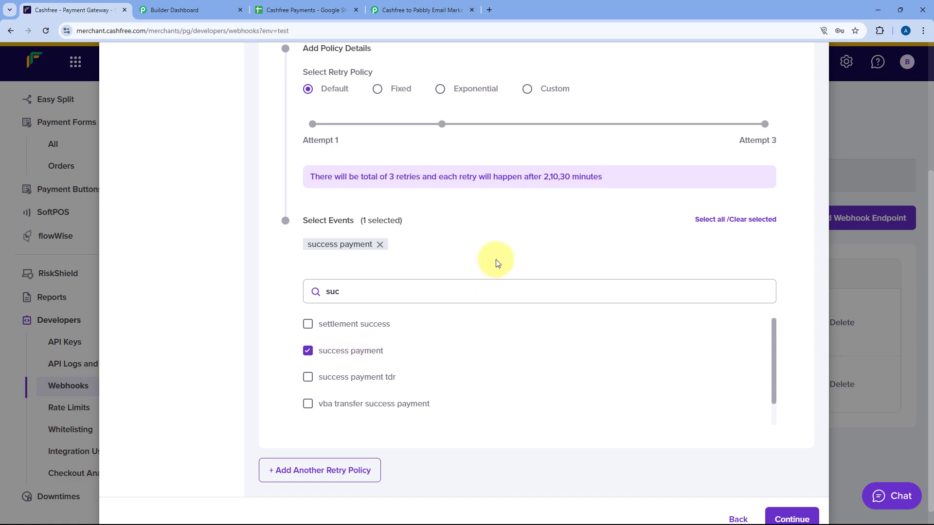
pyautogui.scroll(3, 499, 281)
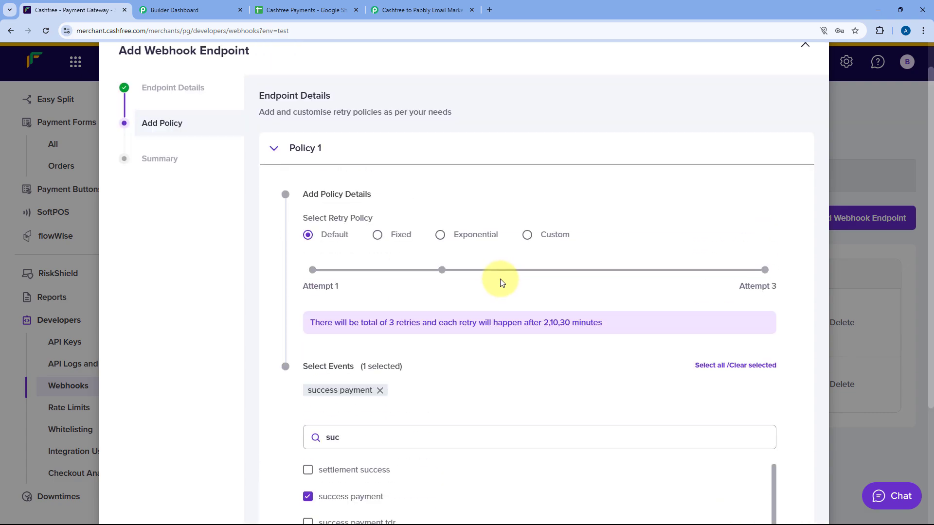
pyautogui.scroll(-3, 475, 234)
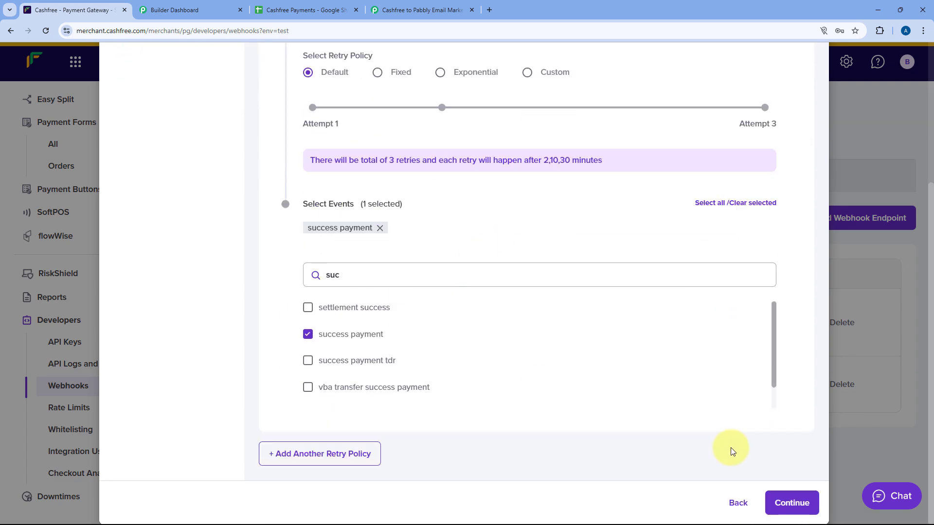
pyautogui.click(794, 506)
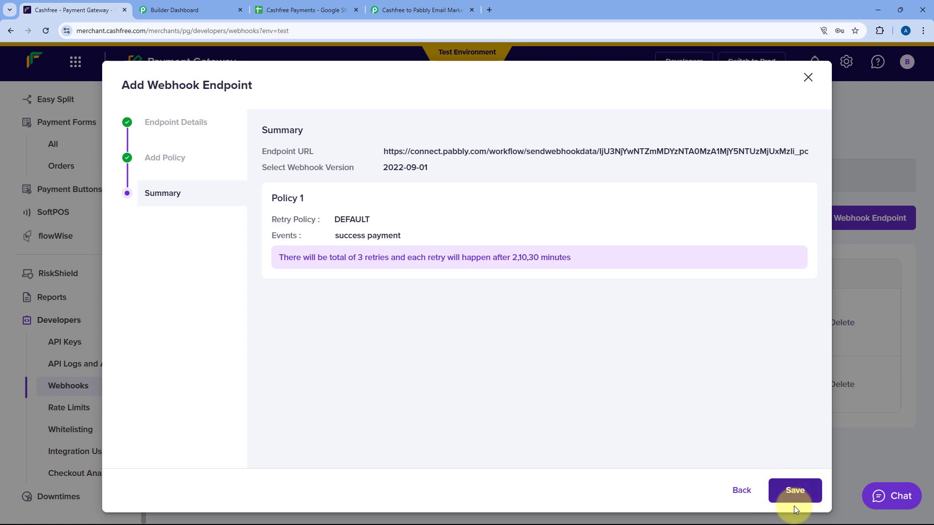
pyautogui.click(794, 495)
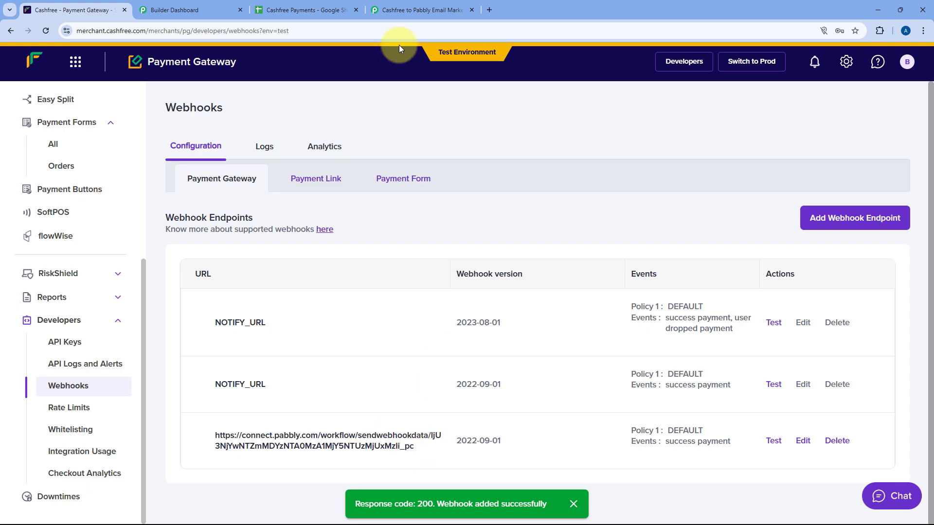
# Step: Check the Pabbly workflow is still awaiting the webhook, then return to Cashfree
pyautogui.click(413, 10)
pyautogui.scroll(1, 360, 160)
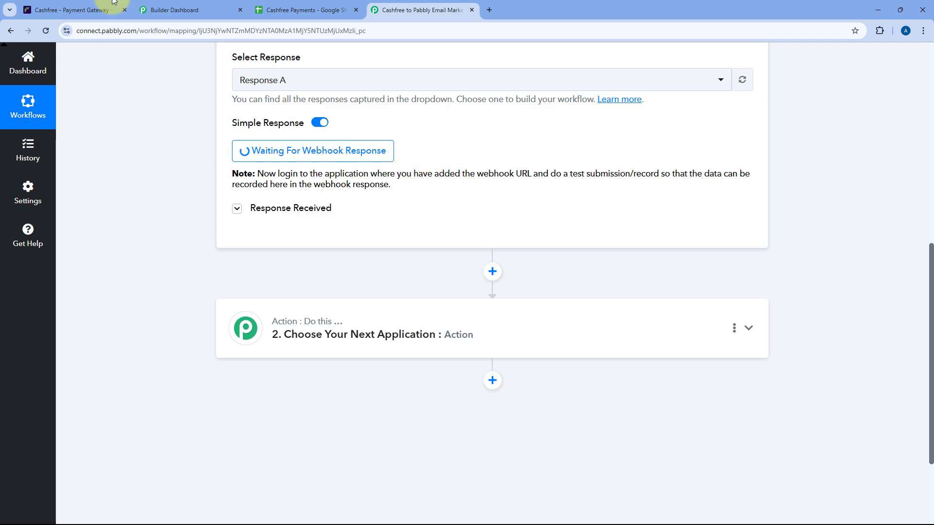
pyautogui.click(65, 9)
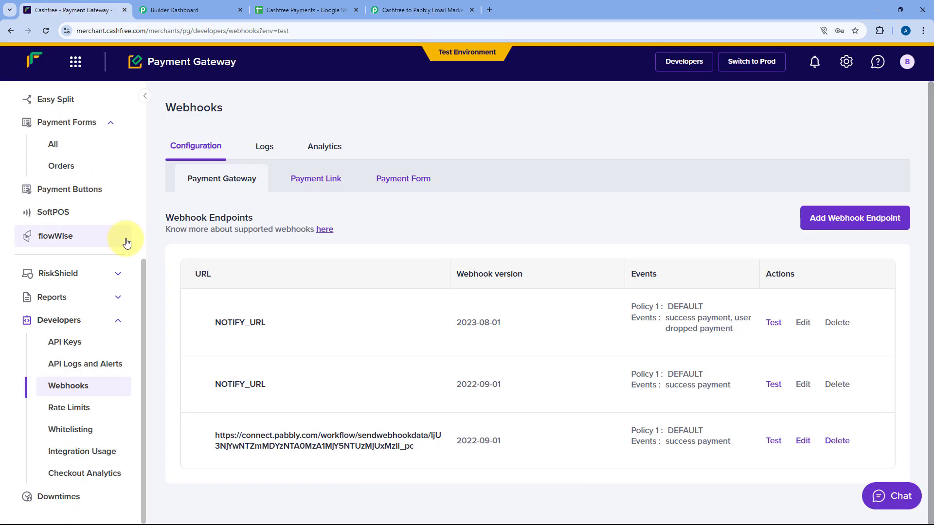
pyautogui.scroll(3, 117, 258)
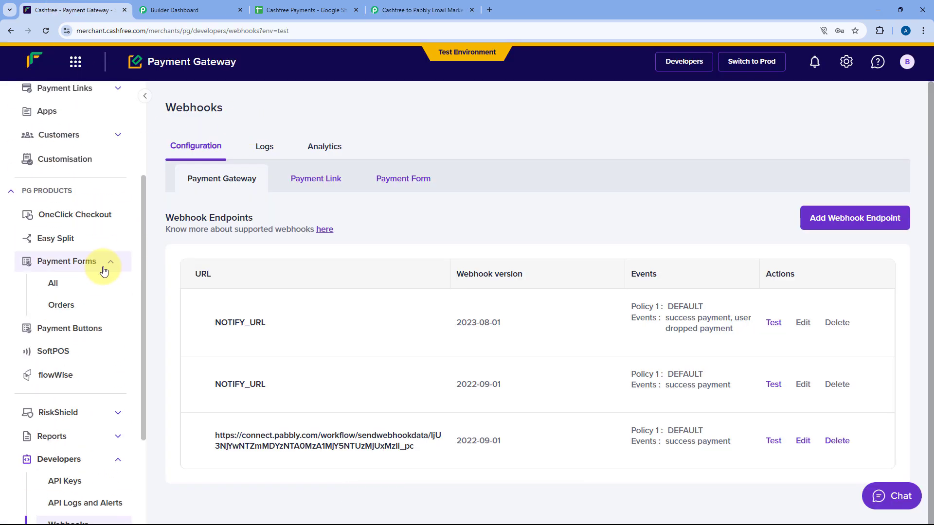
# Step: Copy the marketing-ebook form link from Payment Forms > All and open it in a new tab
pyautogui.click(62, 291)
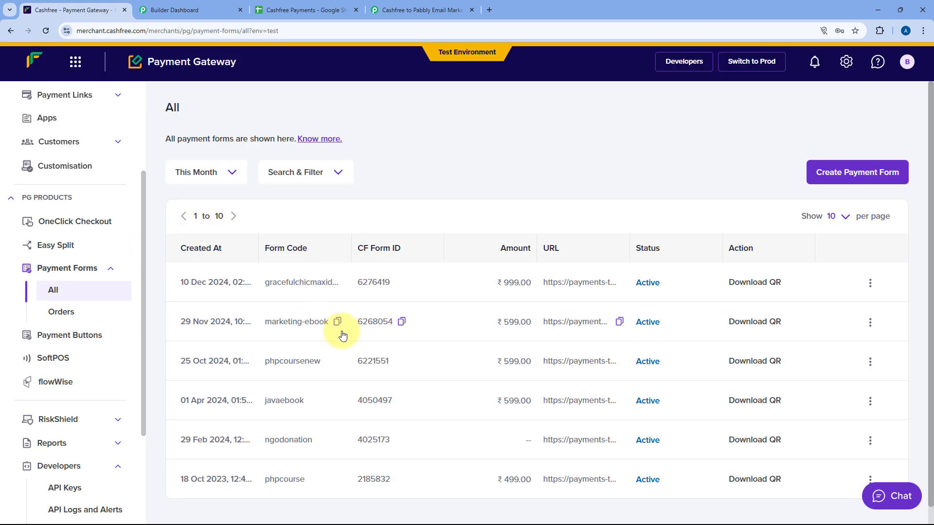
pyautogui.click(619, 322)
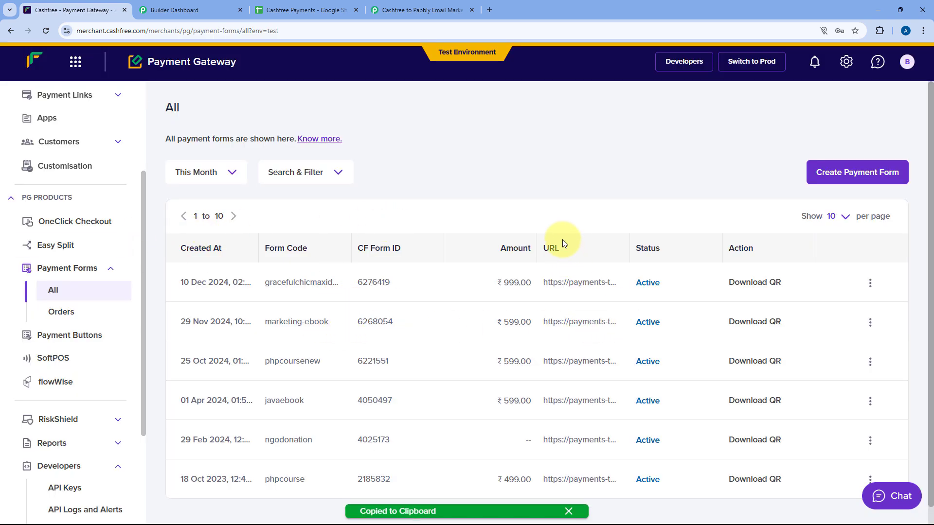
pyautogui.hotkey('ctrl', 't')
pyautogui.hotkey('ctrl', 'v')
pyautogui.press('Return')
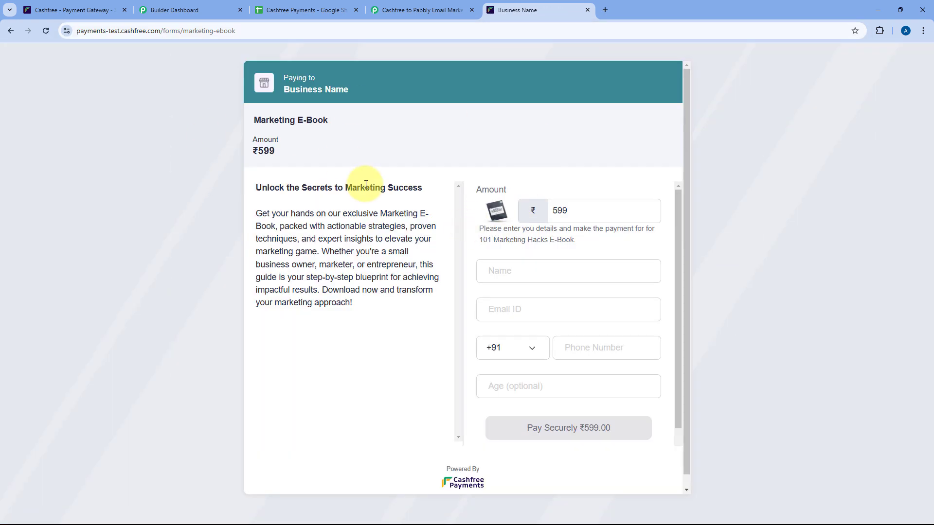
# Step: Fill the Marketing E-Book form with a demo buyer's name, email, phone and age, then submit it
pyautogui.click(511, 270)
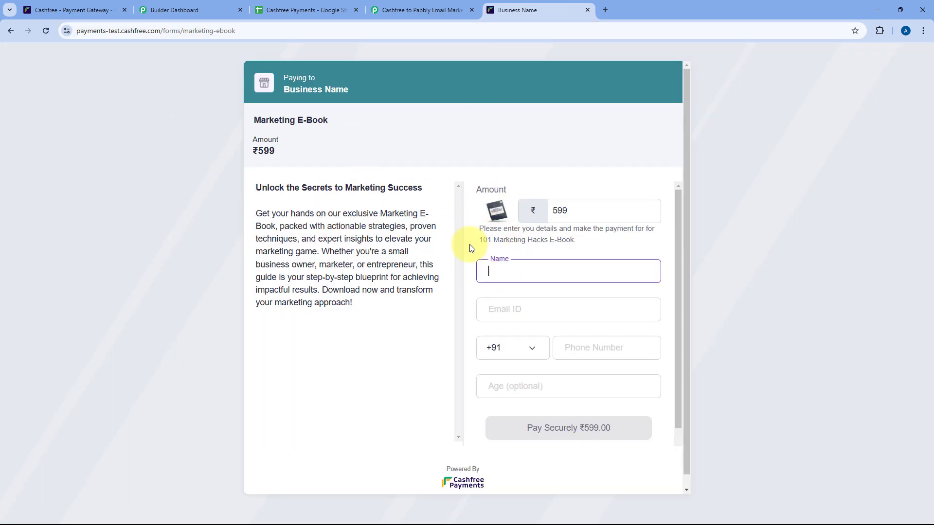
pyautogui.write('Demo')
pyautogui.press('Tab')
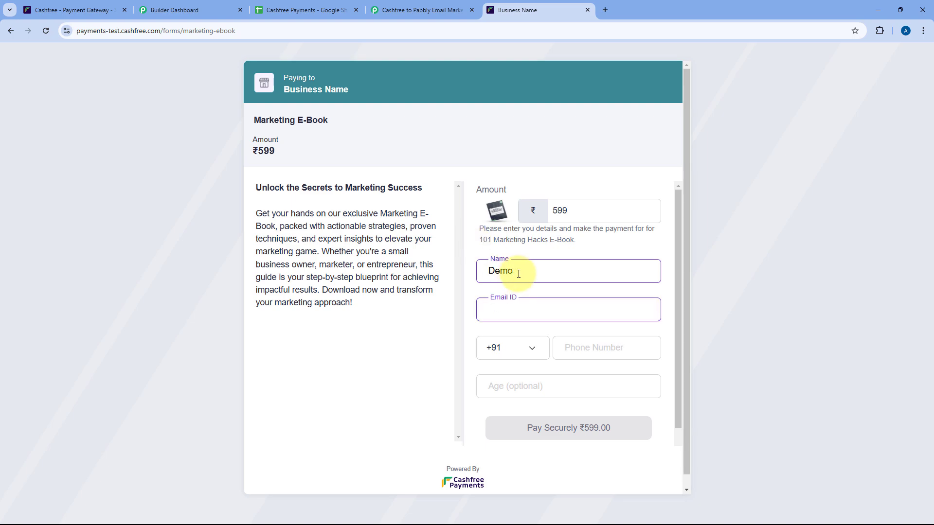
pyautogui.click(519, 273)
pyautogui.press('Tab')
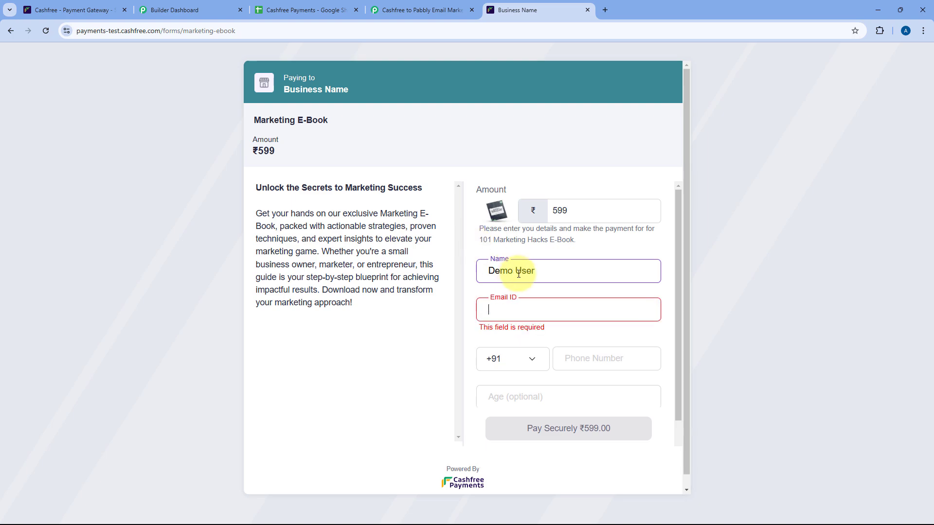
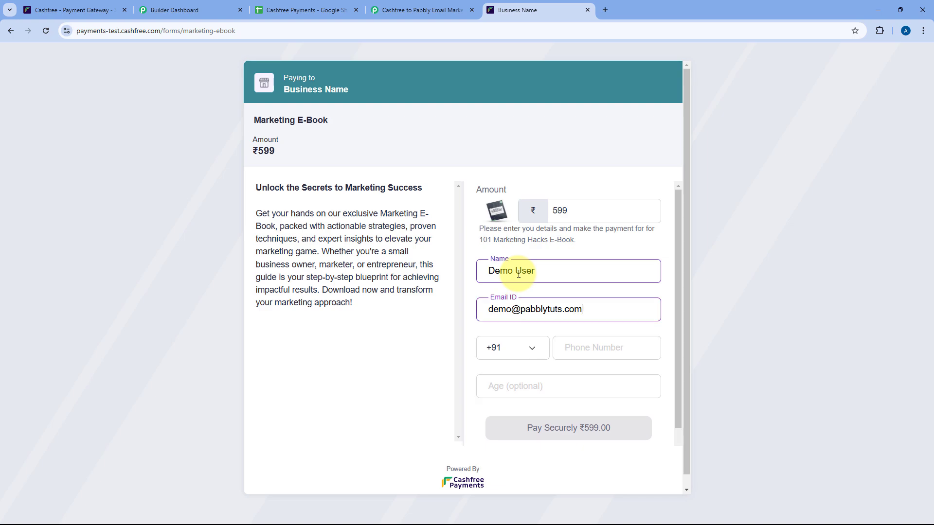
pyautogui.click(589, 353)
pyautogui.write('1')
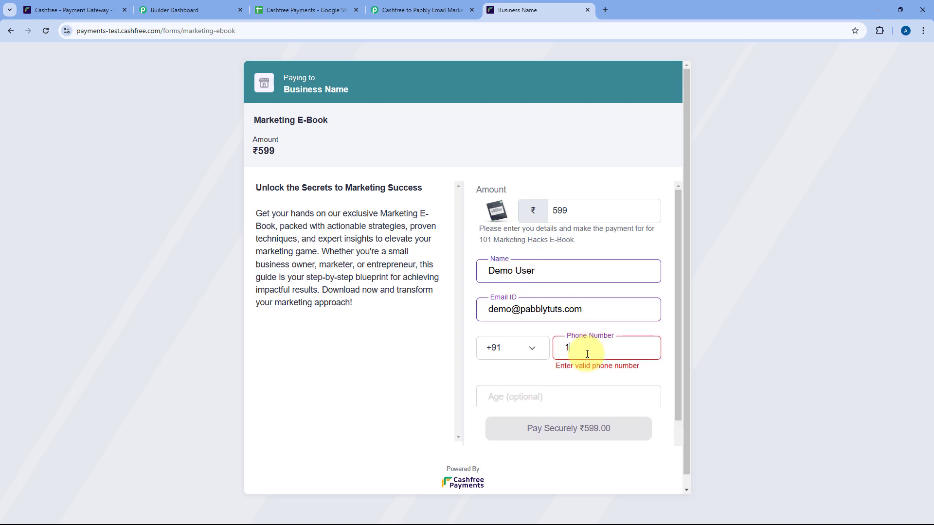
pyautogui.write('23456890')
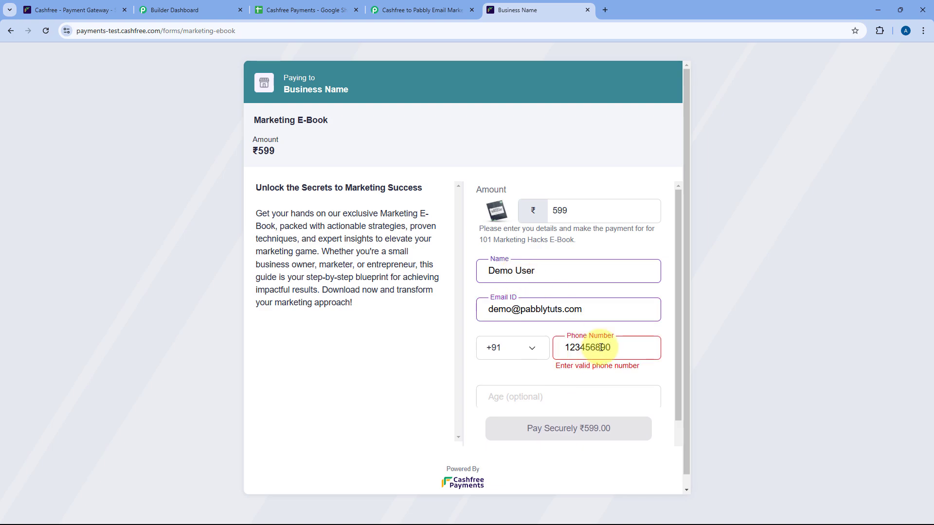
pyautogui.write('0')
pyautogui.click(555, 386)
pyautogui.write('25')
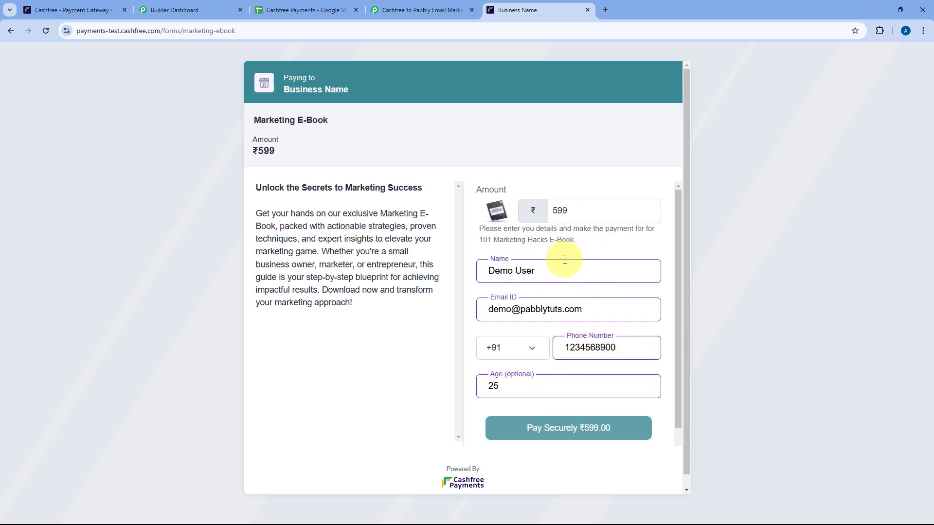
pyautogui.click(569, 433)
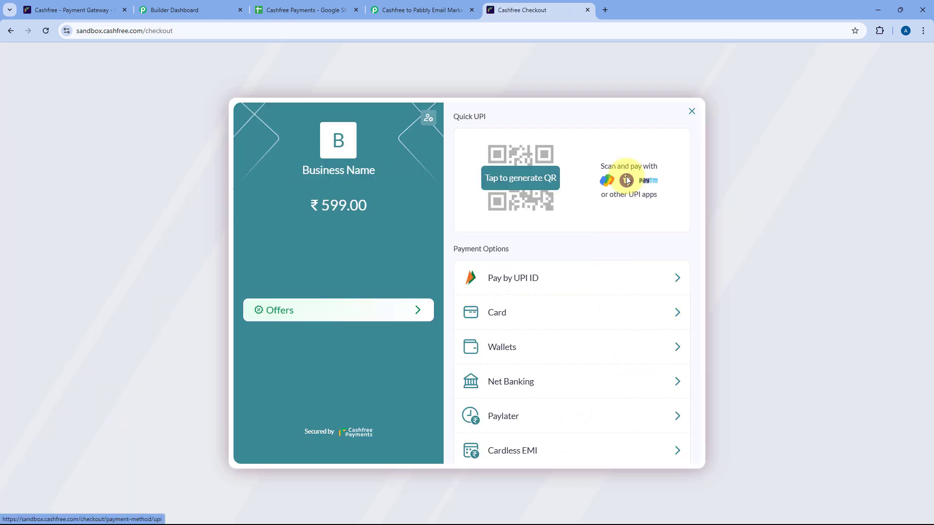
# Step: Pay the ₹599 by card using the VISA test card and confirm with the OTP
pyautogui.click(582, 313)
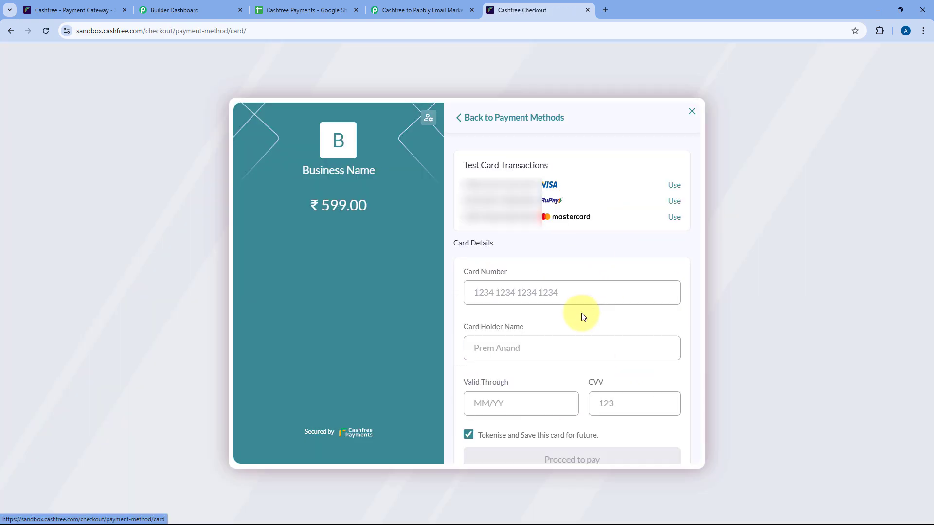
pyautogui.click(675, 186)
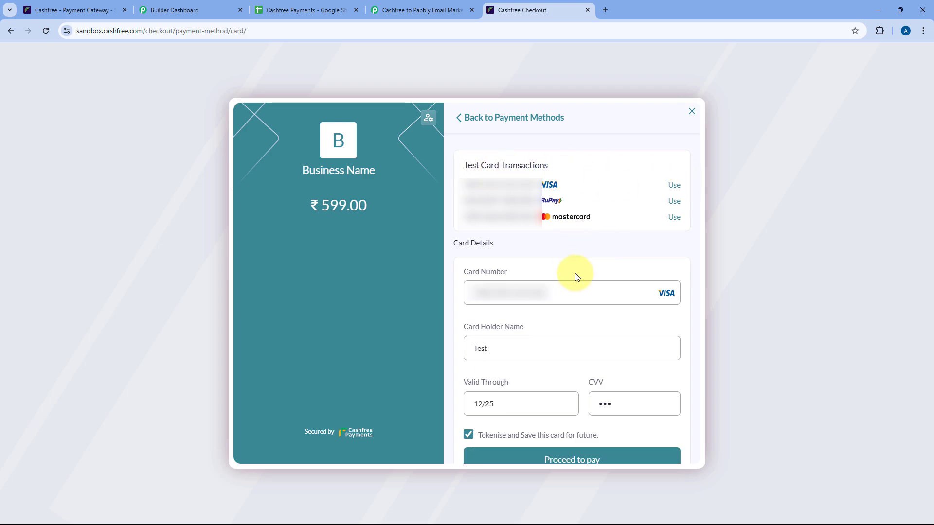
pyautogui.scroll(-1, 570, 277)
pyautogui.click(574, 428)
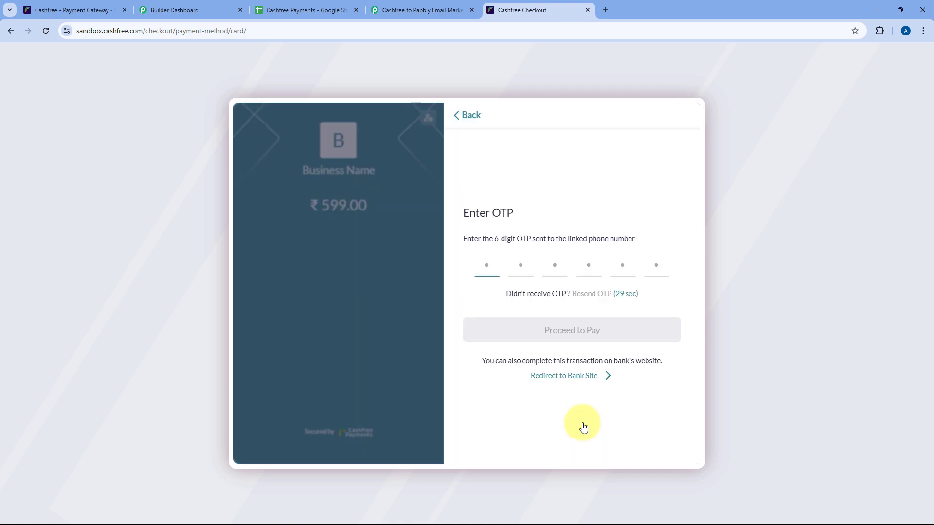
pyautogui.write('0')
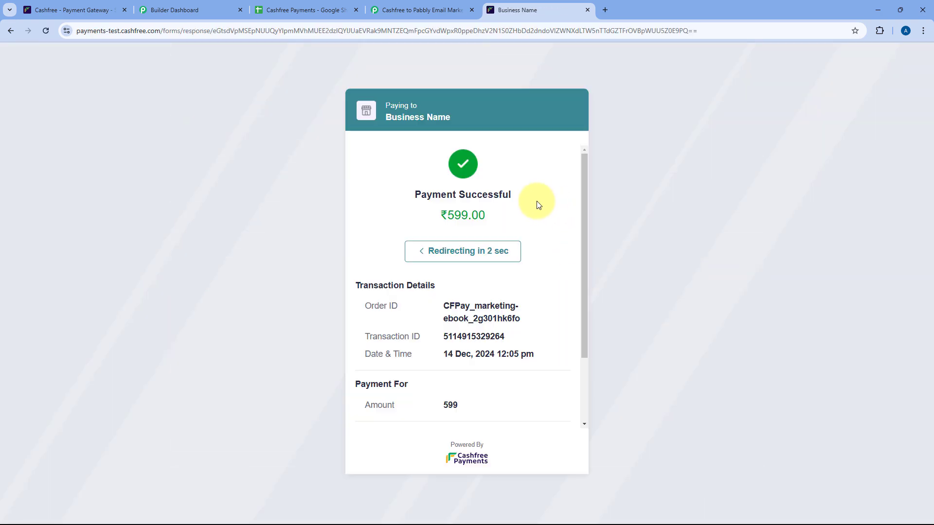
# Step: Check the captured Type PAYMENT_SUCCESS_WEBHOOK, CASHFREE gateway, Payment Time and Payment Status SUCCESS values
pyautogui.click(413, 10)
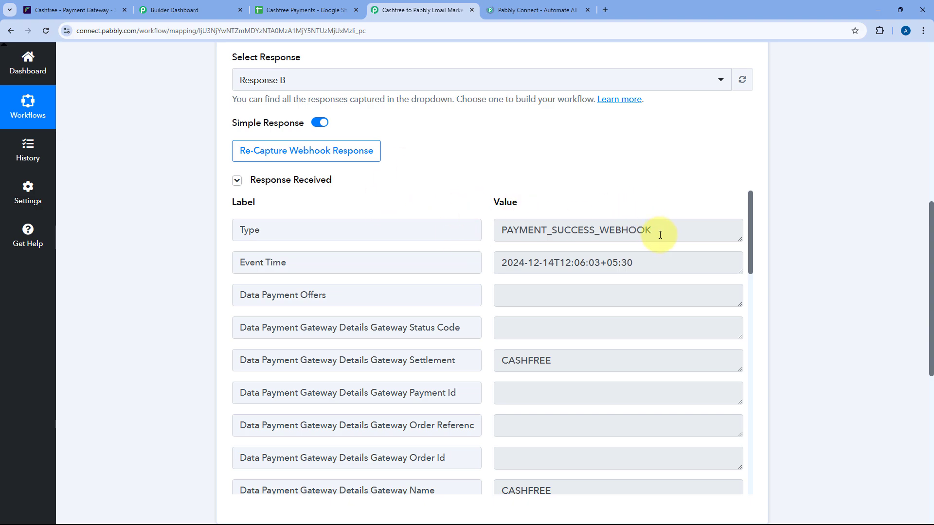
pyautogui.moveTo(660, 234); pyautogui.dragTo(500, 229)
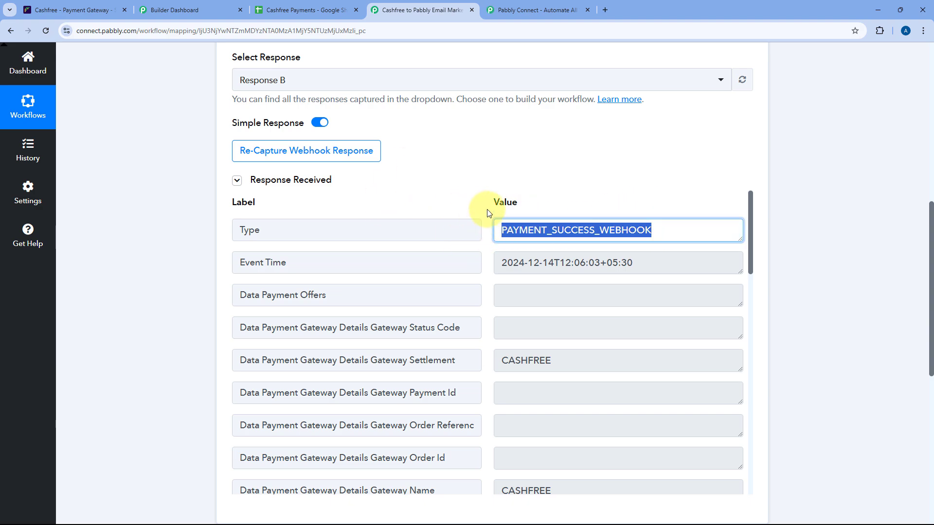
pyautogui.click(488, 213)
pyautogui.scroll(-2, 484, 210)
pyautogui.scroll(-1, 483, 140)
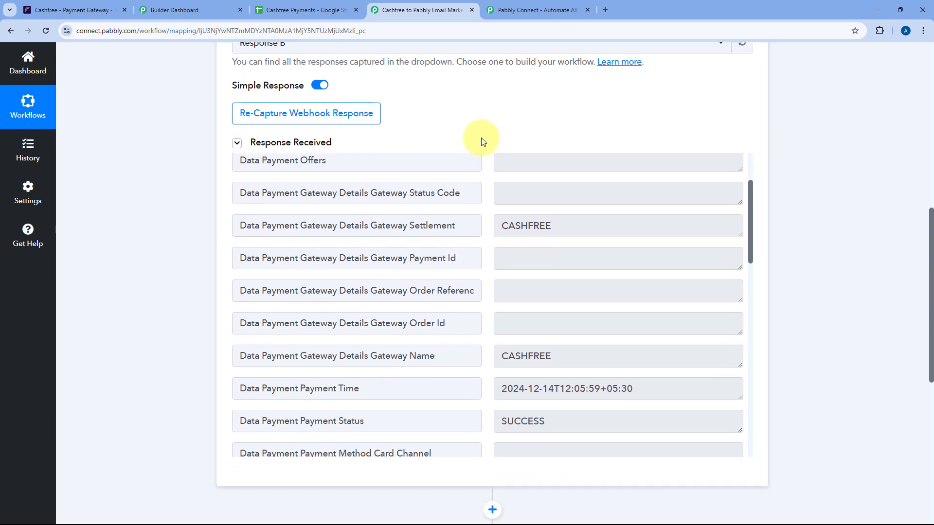
pyautogui.scroll(-1, 482, 141)
pyautogui.scroll(-2, 486, 150)
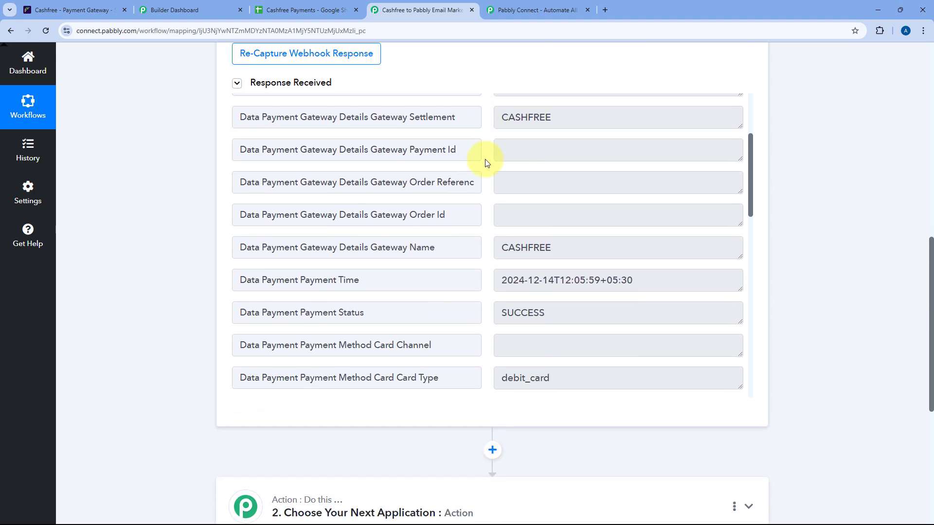
pyautogui.scroll(-1, 486, 162)
pyautogui.moveTo(567, 198); pyautogui.dragTo(491, 206)
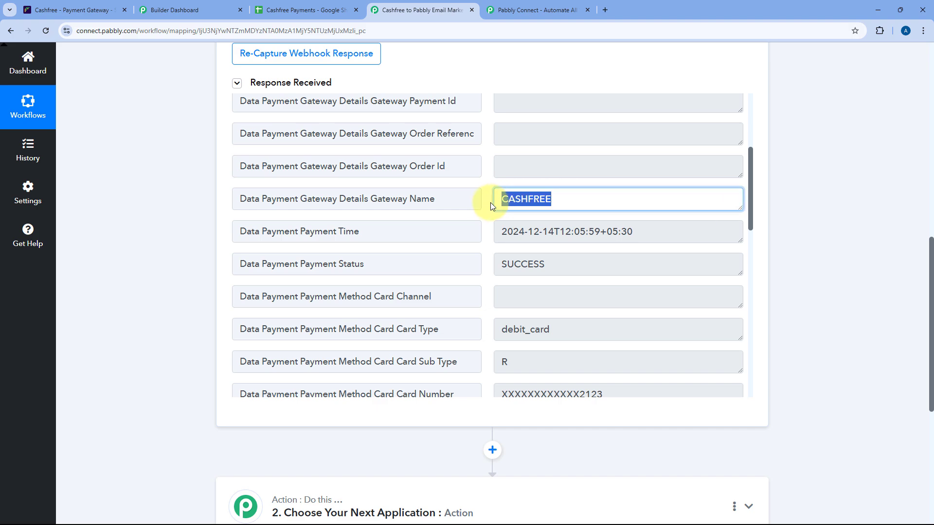
pyautogui.click(486, 205)
pyautogui.scroll(-1, 611, 185)
pyautogui.moveTo(632, 184); pyautogui.dragTo(497, 187)
pyautogui.click(484, 189)
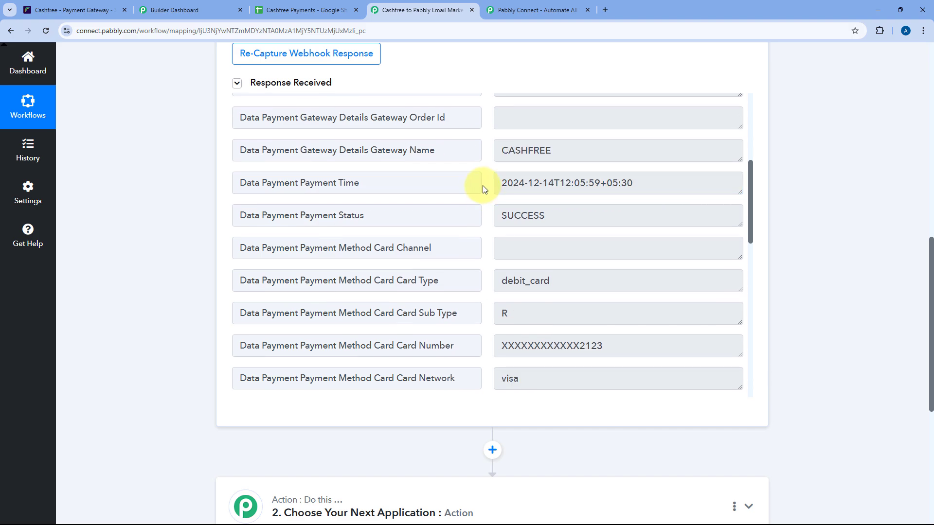
pyautogui.moveTo(556, 214); pyautogui.dragTo(504, 215)
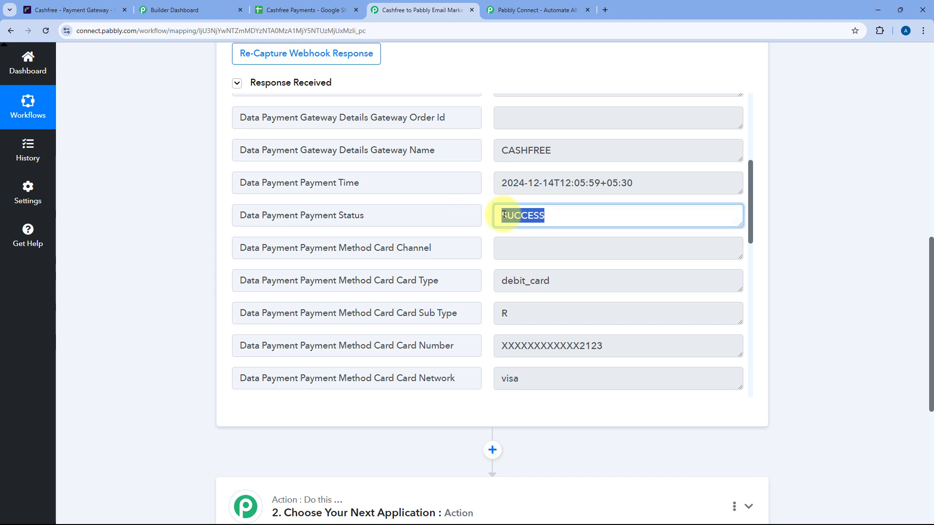
pyautogui.click(489, 209)
pyautogui.scroll(-2, 486, 208)
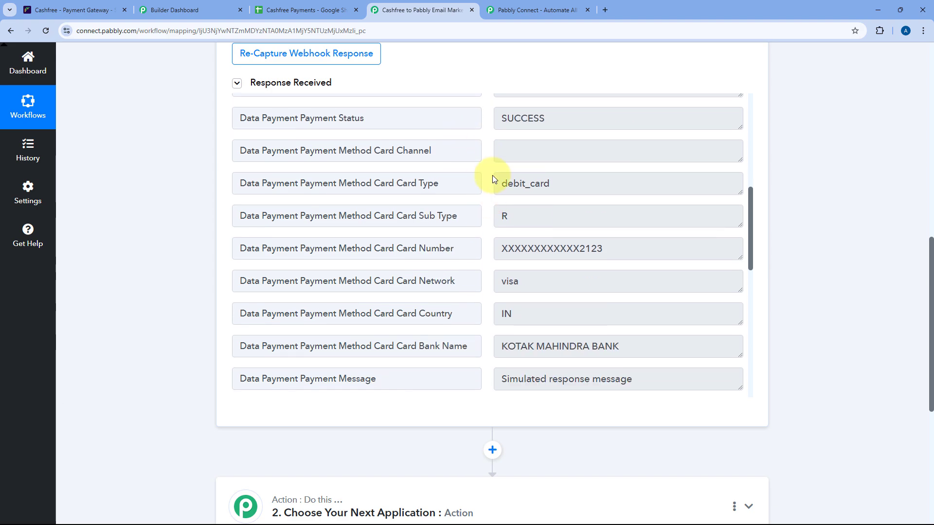
pyautogui.scroll(-1, 488, 203)
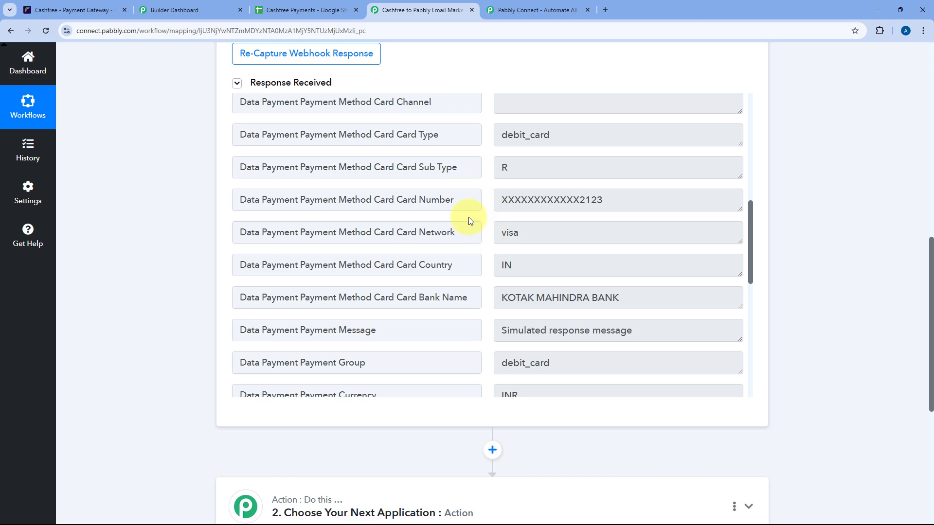
pyautogui.scroll(-5, 485, 247)
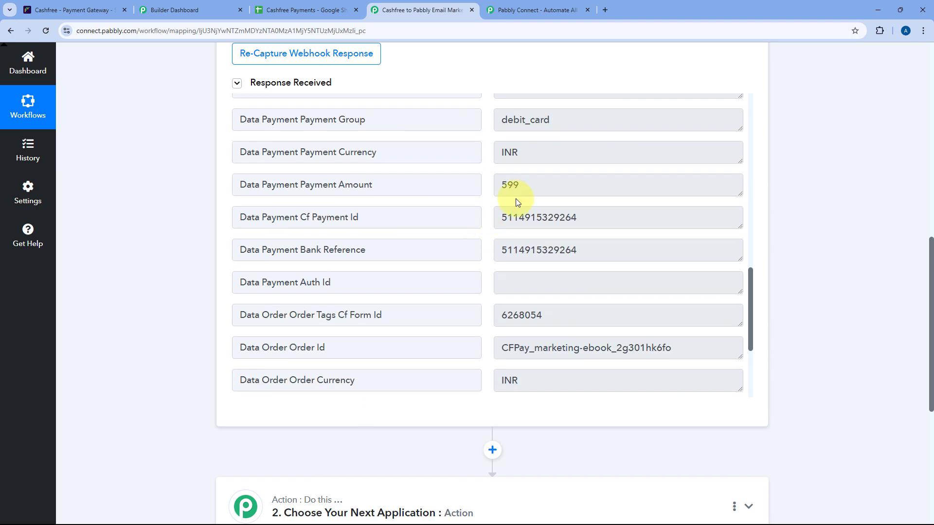
# Step: Check the captured Payment Currency INR, Payment Amount 599 and the customer's name, email and phone
pyautogui.click(535, 145)
pyautogui.click(538, 184)
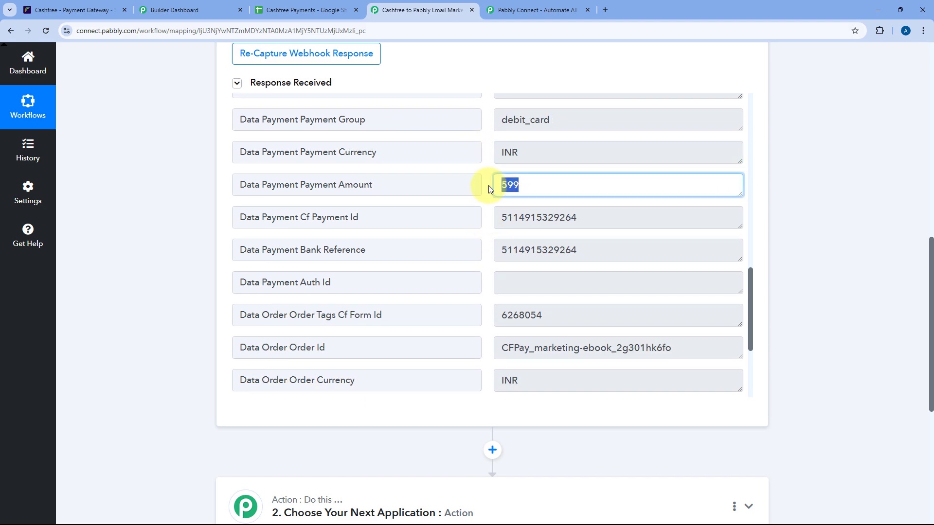
pyautogui.click(488, 188)
pyautogui.scroll(-1, 535, 180)
pyautogui.moveTo(584, 170); pyautogui.dragTo(481, 172)
pyautogui.scroll(-4, 491, 189)
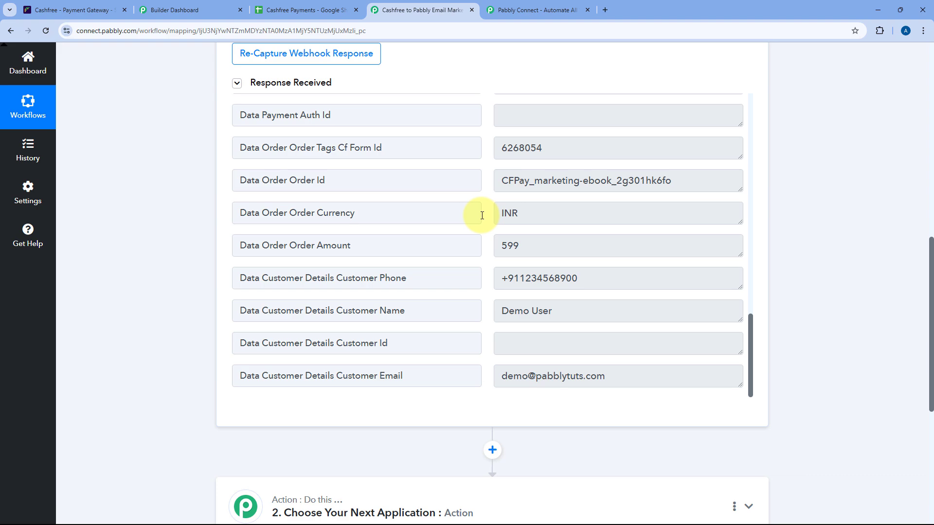
pyautogui.moveTo(554, 311); pyautogui.dragTo(591, 288)
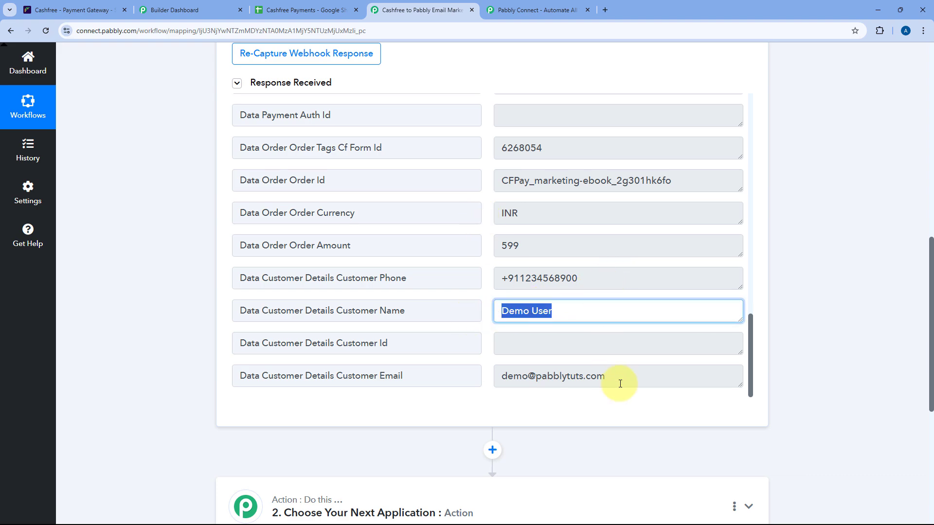
pyautogui.moveTo(620, 384); pyautogui.dragTo(492, 376)
pyautogui.moveTo(610, 272); pyautogui.dragTo(442, 275)
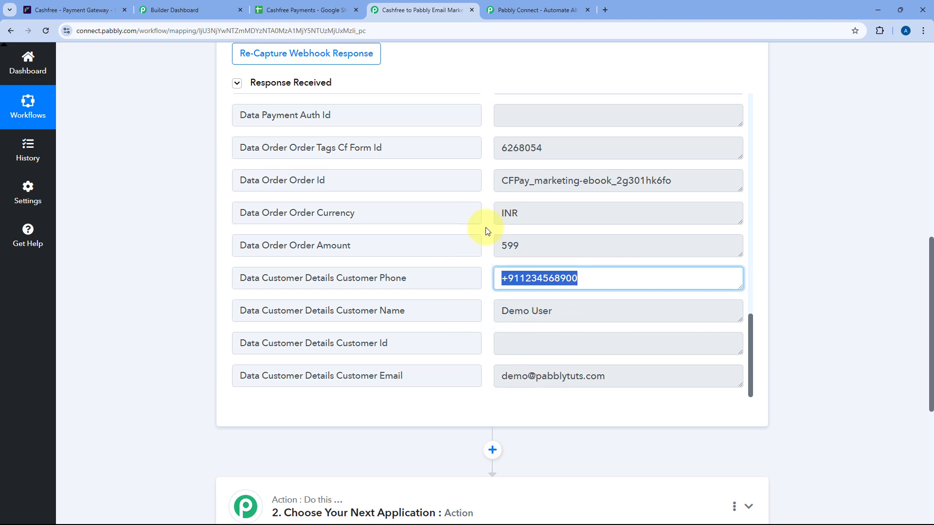
pyautogui.click(490, 210)
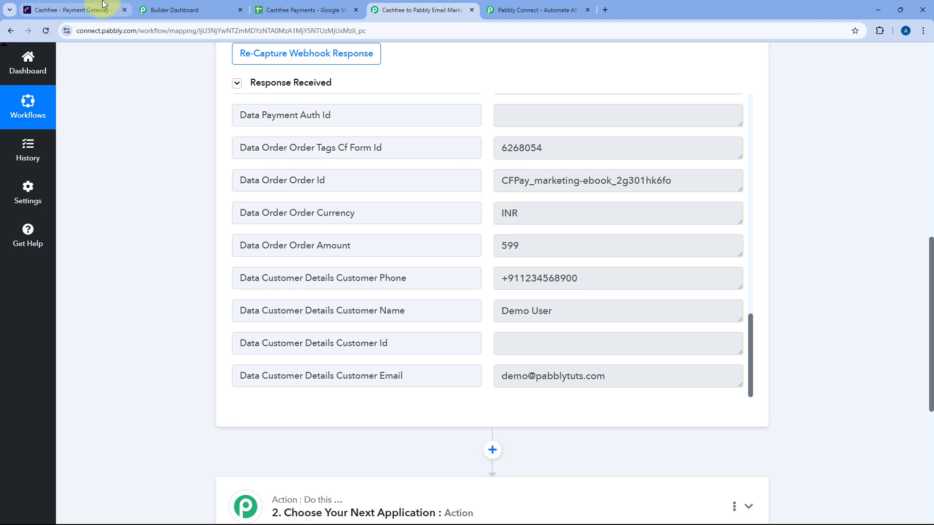
# Step: Glance at the Cashfree and Email Marketing tabs, then return and scroll to the action step
pyautogui.click(73, 10)
pyautogui.click(409, 9)
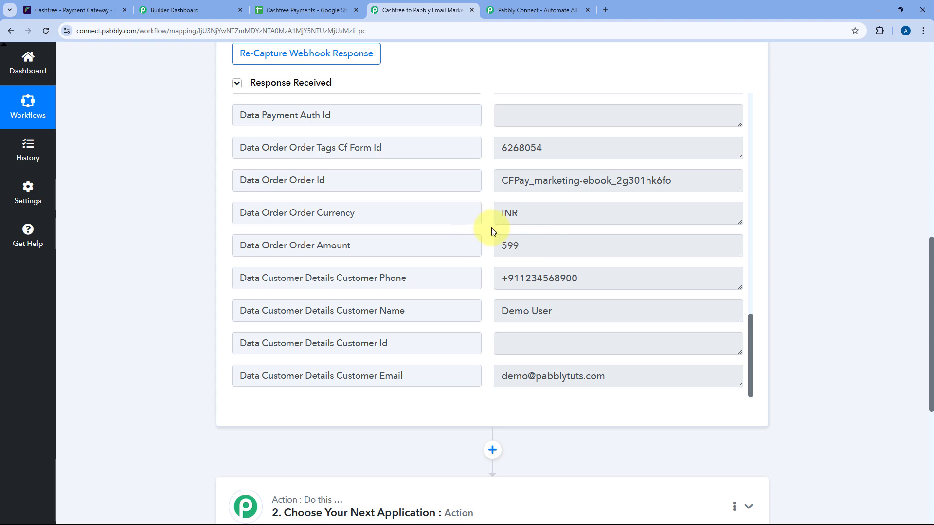
pyautogui.click(190, 10)
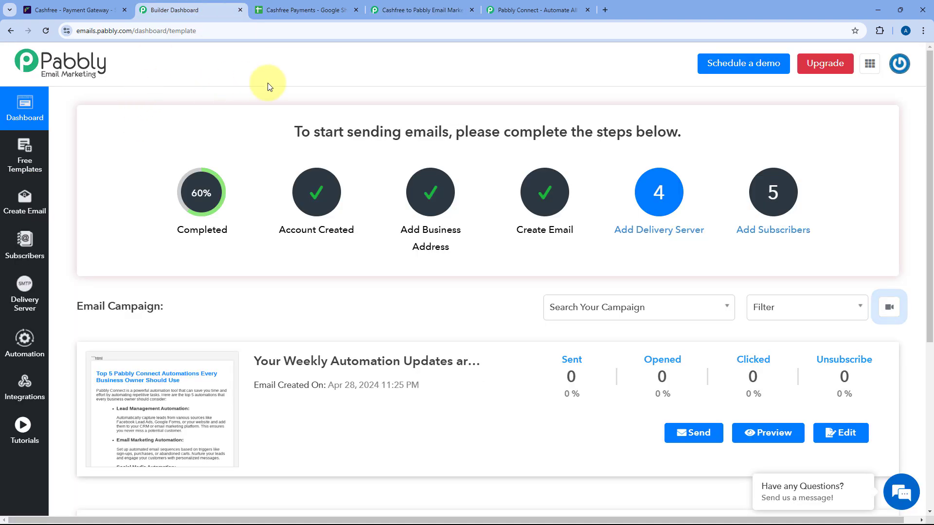
pyautogui.click(419, 10)
pyautogui.scroll(-6, 486, 104)
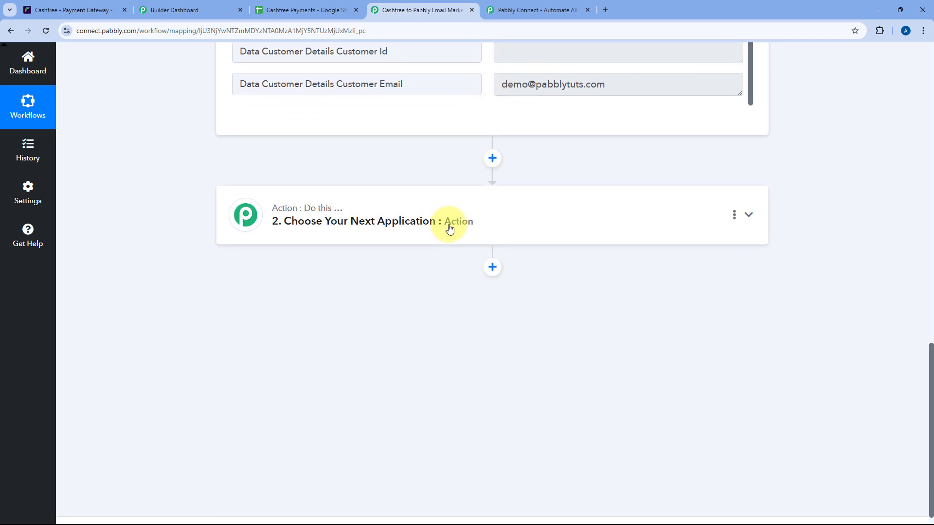
# Step: Set the action app to Pabbly Email Marketing with the Add Subscribers event and start connecting
pyautogui.click(450, 213)
pyautogui.click(275, 252)
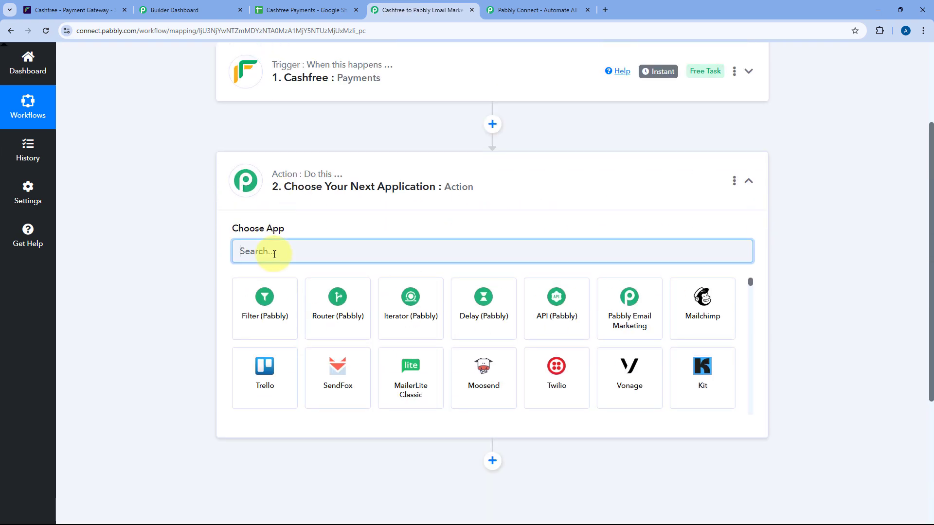
pyautogui.write('Pabbly Em')
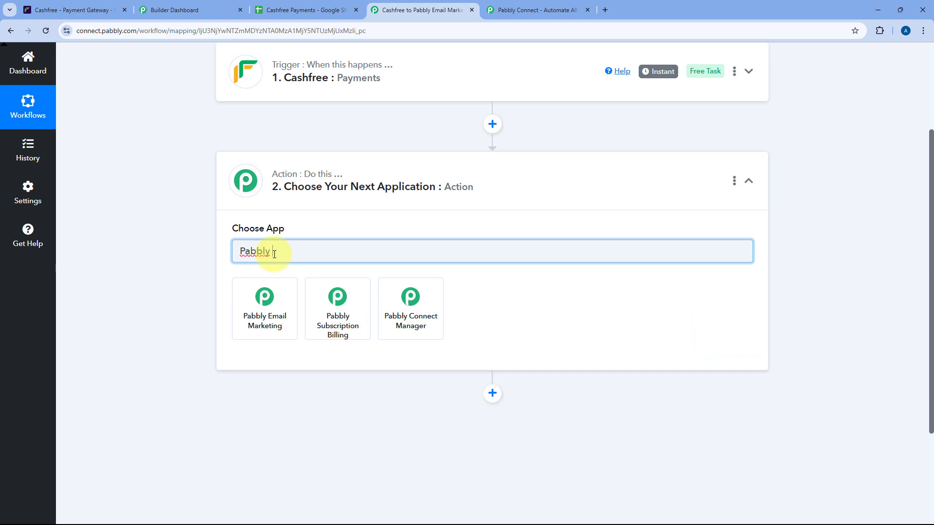
pyautogui.click(272, 295)
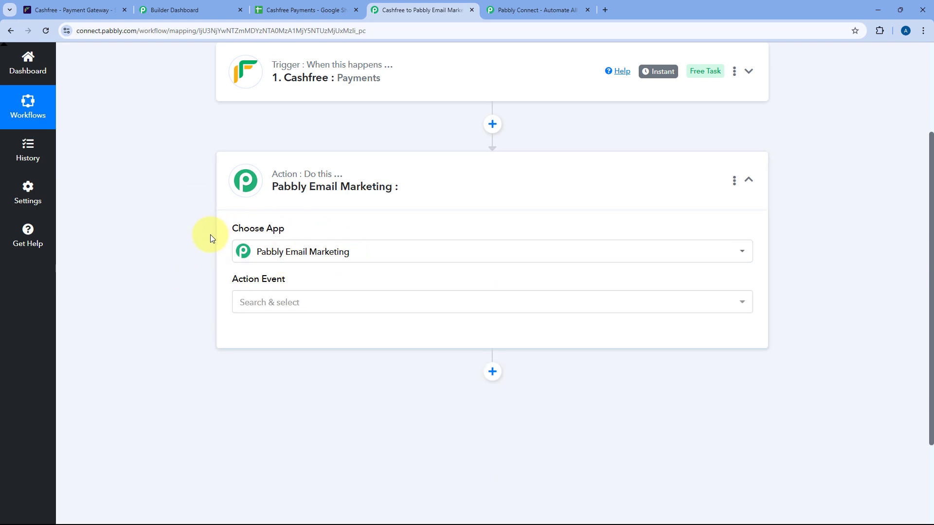
pyautogui.click(262, 301)
pyautogui.scroll(-3, 181, 285)
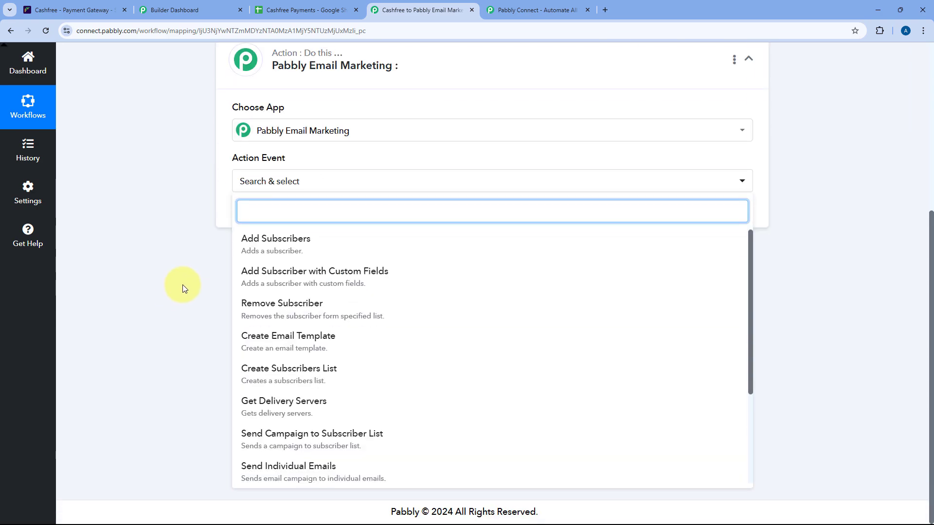
pyautogui.click(281, 248)
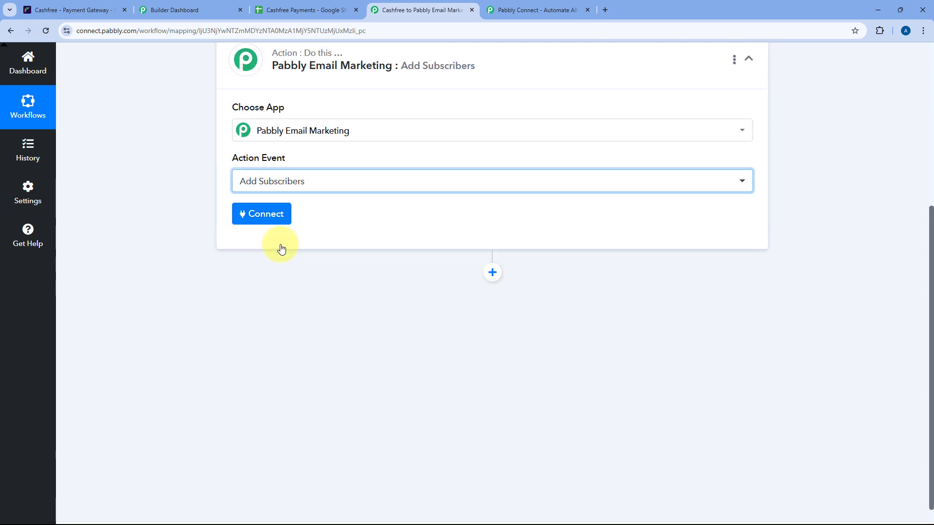
pyautogui.click(264, 222)
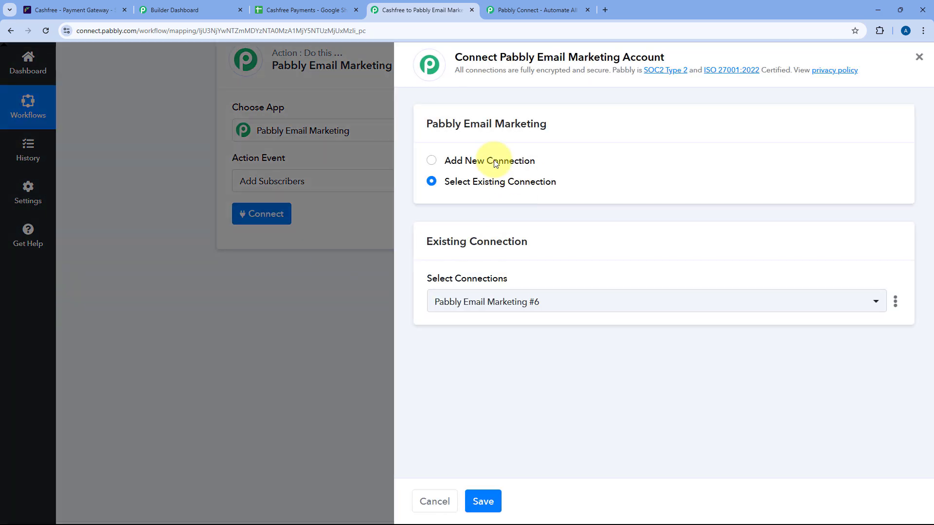
# Step: Choose Add New Connection, then go to the Pabbly Email Marketing dashboard for the token
pyautogui.click(431, 160)
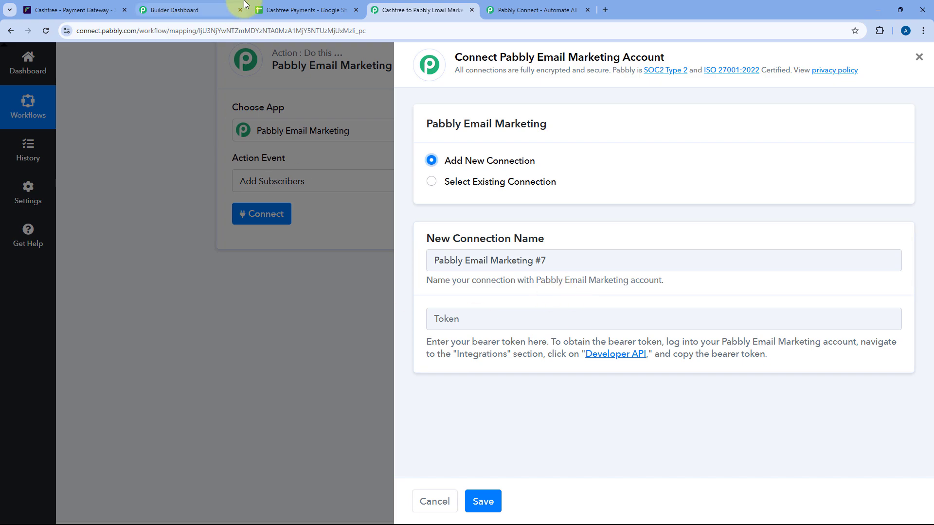
pyautogui.click(221, 9)
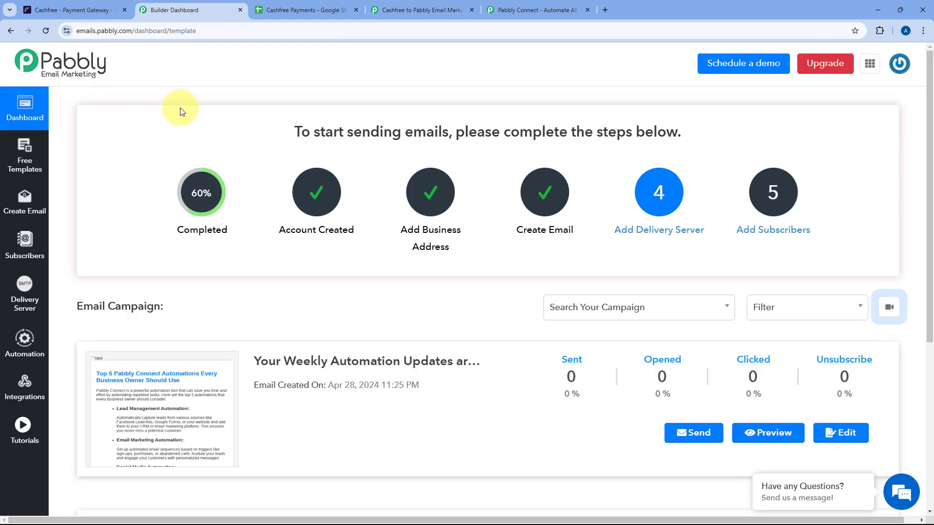
# Step: Copy the bearer token from Integrations > Developer API and bring it to Pabbly Connect's Token field
pyautogui.click(26, 389)
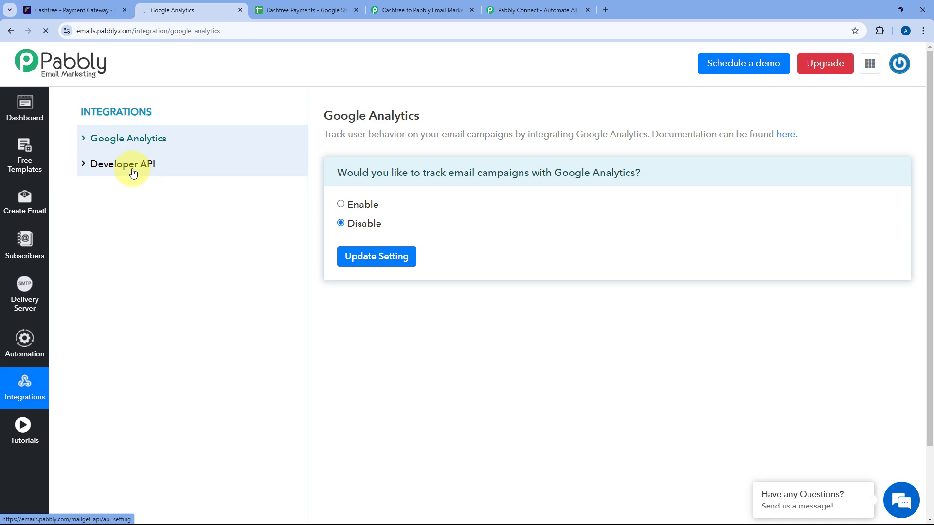
pyautogui.doubleClick(389, 215)
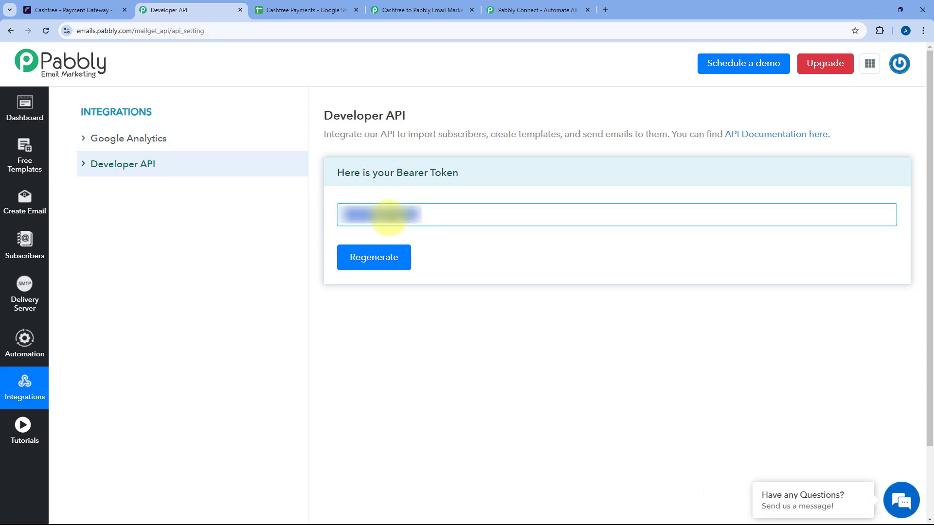
pyautogui.rightClick(389, 215)
pyautogui.click(420, 268)
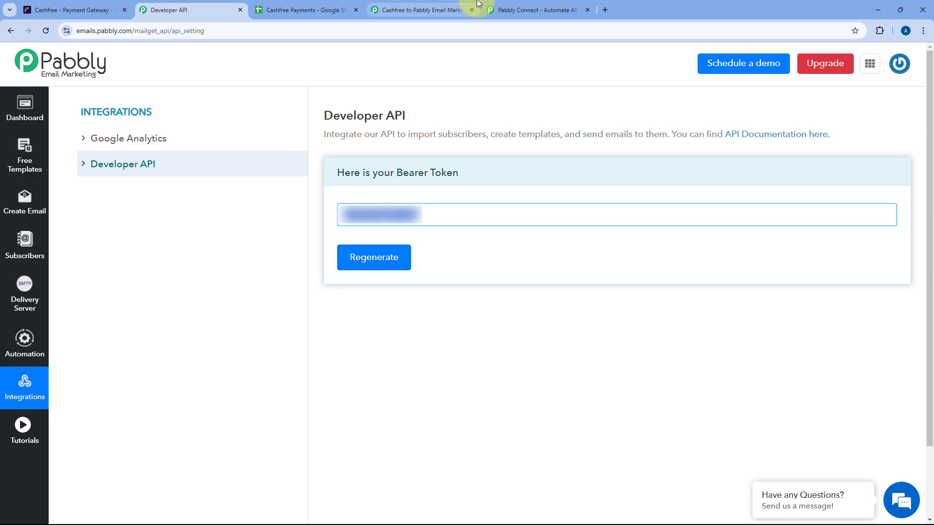
pyautogui.click(427, 7)
pyautogui.rightClick(438, 323)
# Step: Paste the bearer token into the Token field and save the Pabbly Email Marketing #7 connection
pyautogui.click(433, 184)
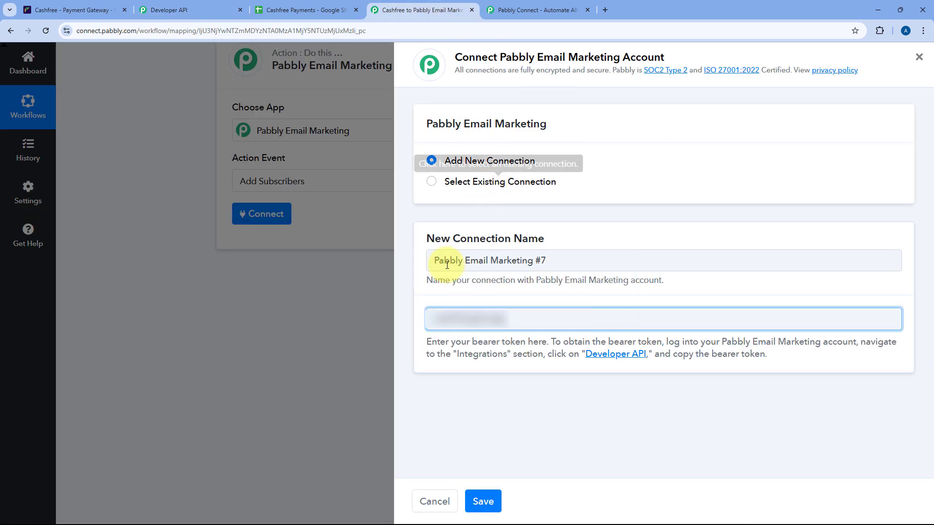
pyautogui.click(485, 503)
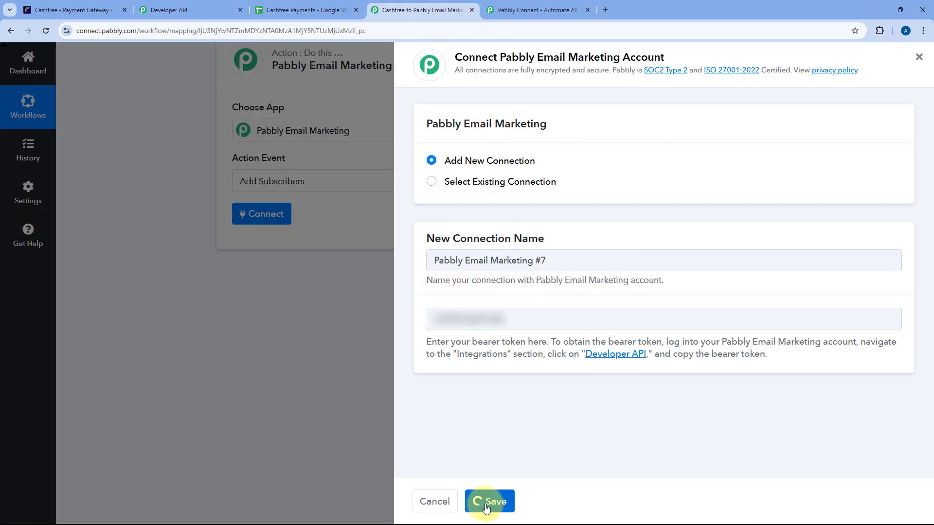
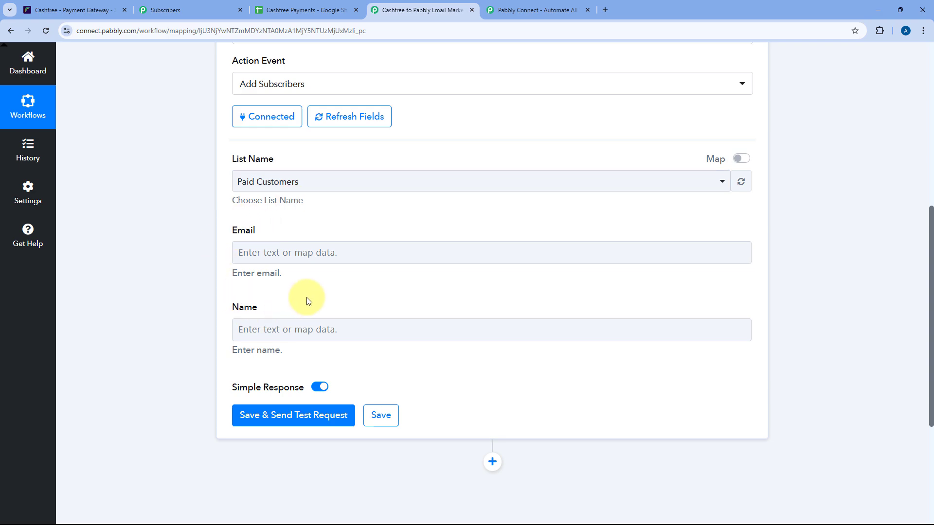
pyautogui.scroll(6, 392, 250)
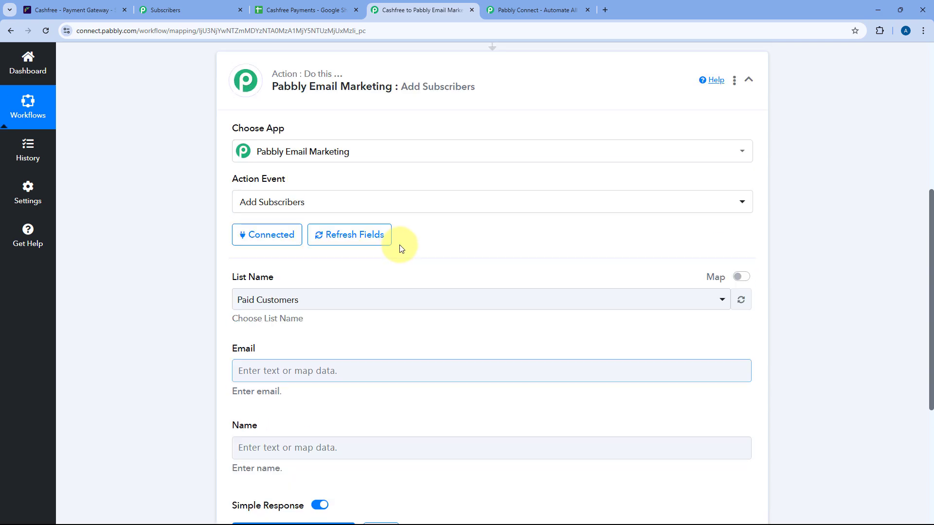
pyautogui.scroll(1, 411, 204)
pyautogui.click(425, 156)
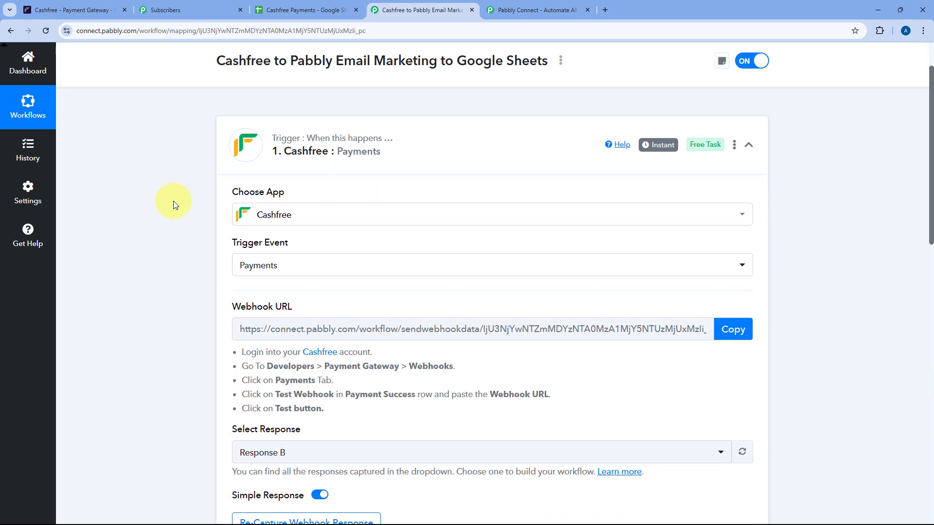
pyautogui.scroll(-10, 175, 229)
pyautogui.scroll(-2, 454, 217)
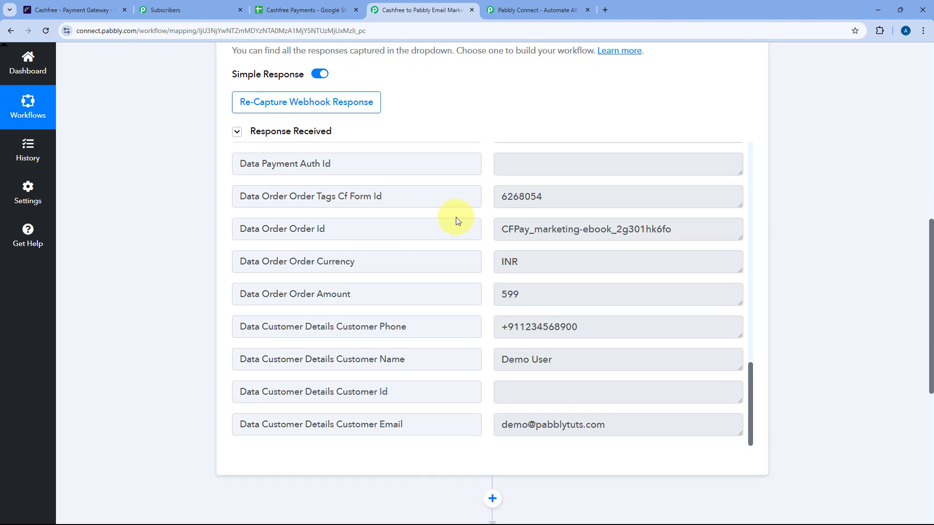
pyautogui.scroll(-2, 459, 238)
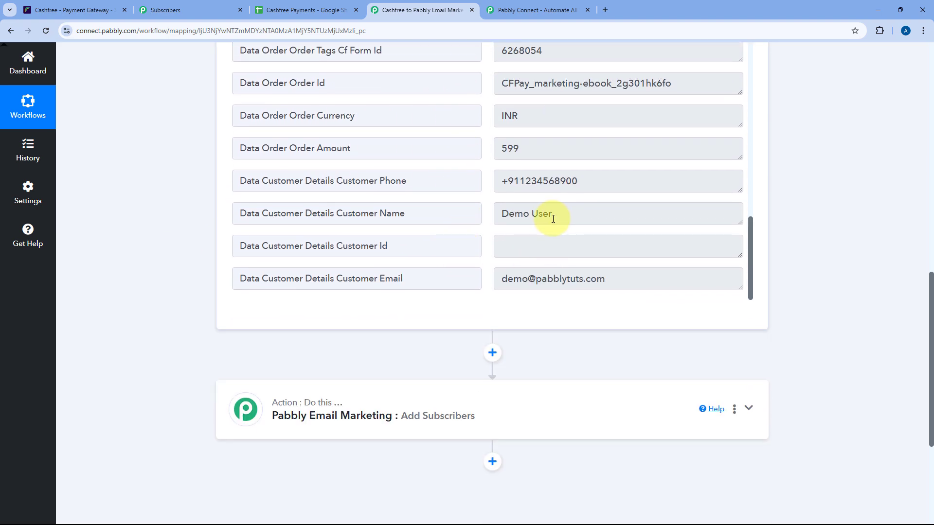
pyautogui.moveTo(560, 215); pyautogui.dragTo(470, 217)
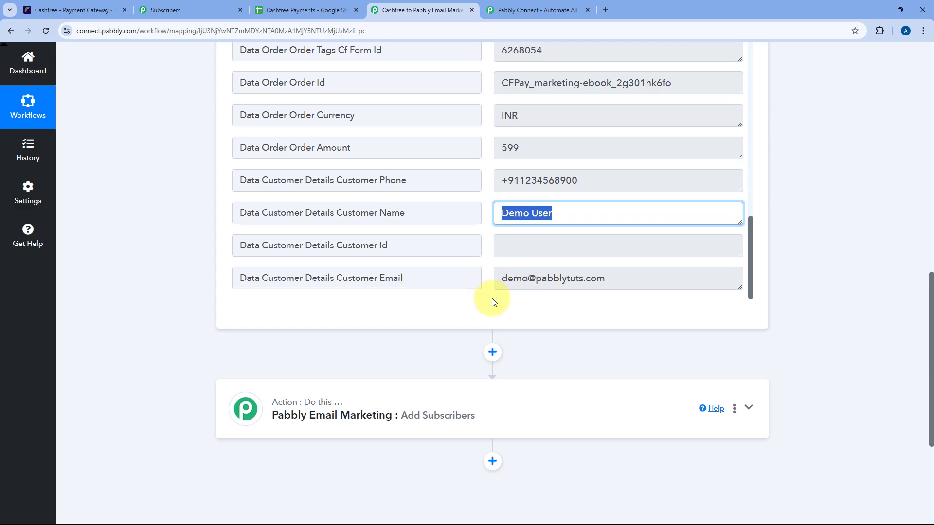
pyautogui.scroll(-2, 486, 297)
pyautogui.click(466, 312)
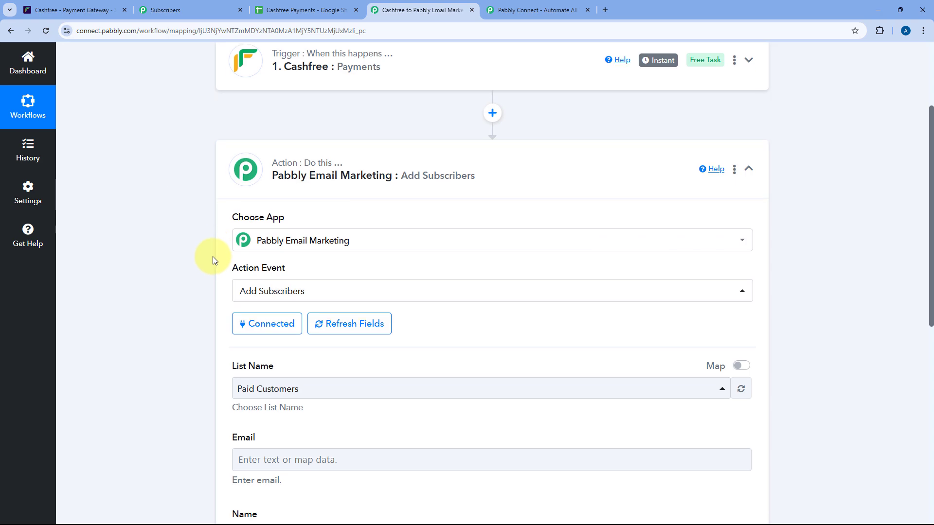
pyautogui.scroll(-3, 166, 277)
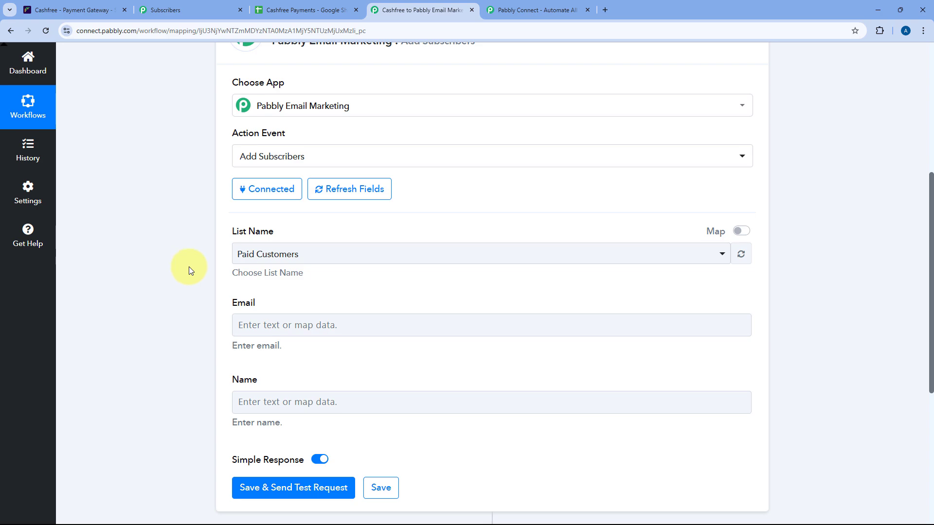
pyautogui.scroll(-2, 189, 312)
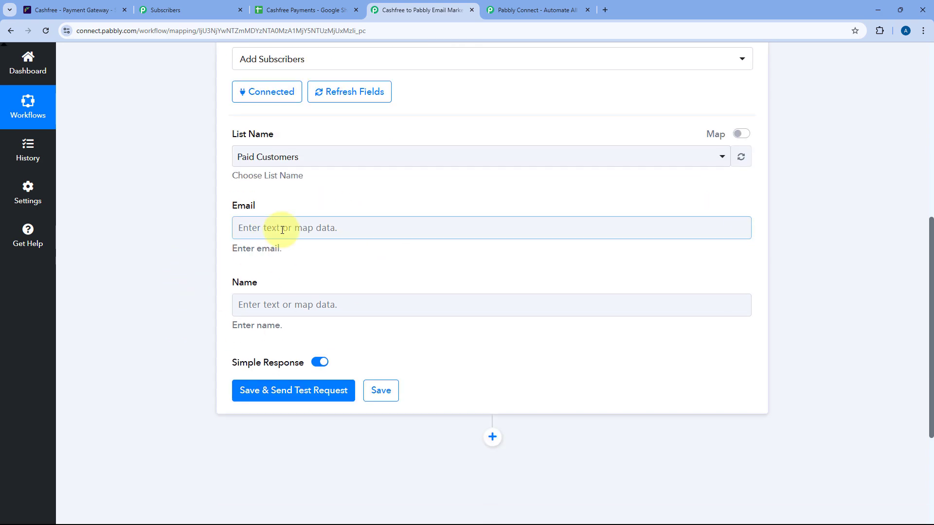
# Step: Map Cashfree's Customer Email into the subscriber's Email field
pyautogui.click(279, 229)
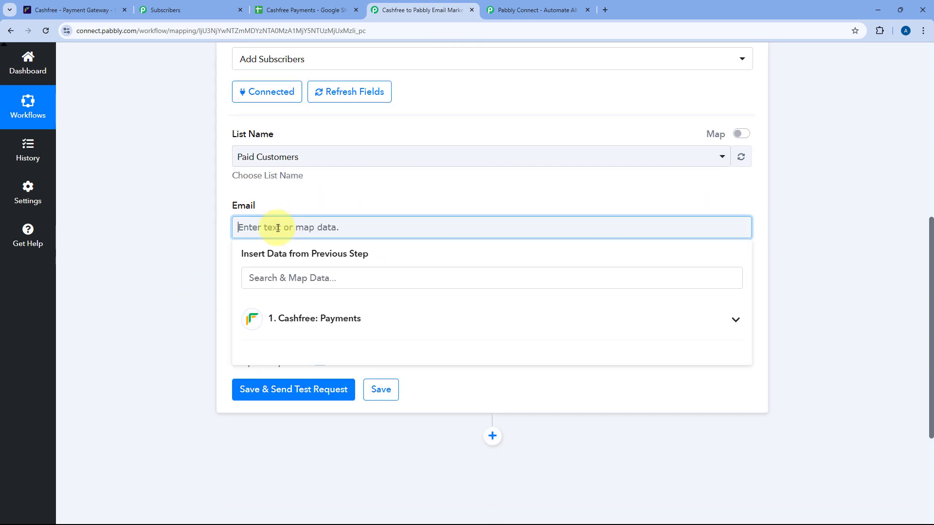
pyautogui.click(379, 321)
pyautogui.scroll(-3, 438, 297)
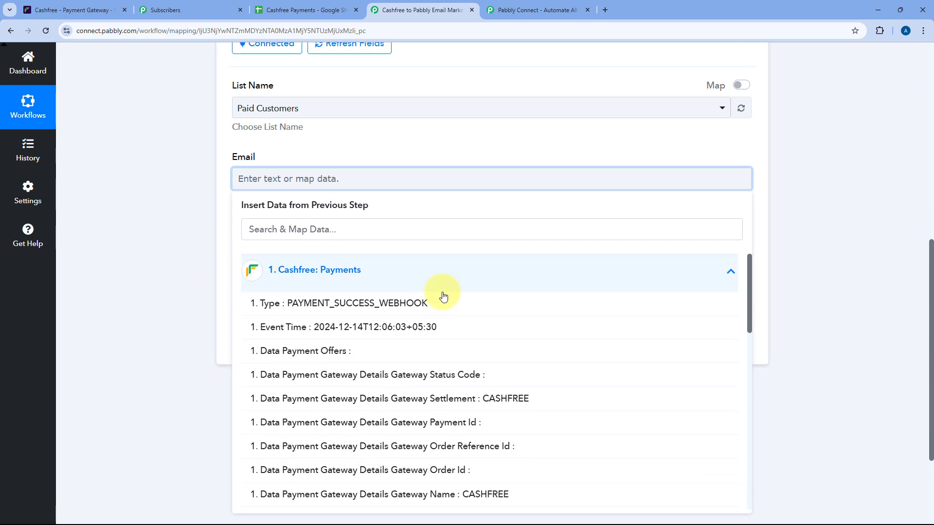
pyautogui.scroll(-3, 434, 304)
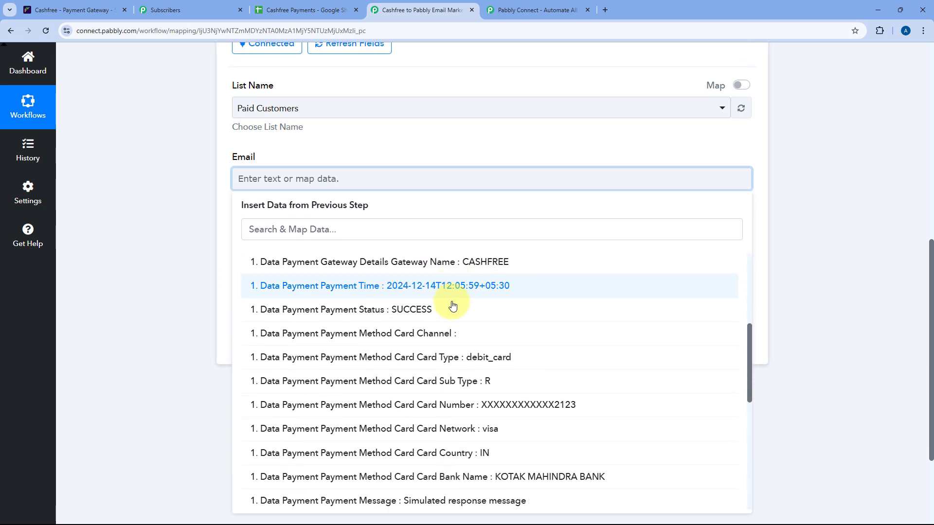
pyautogui.scroll(-7, 527, 282)
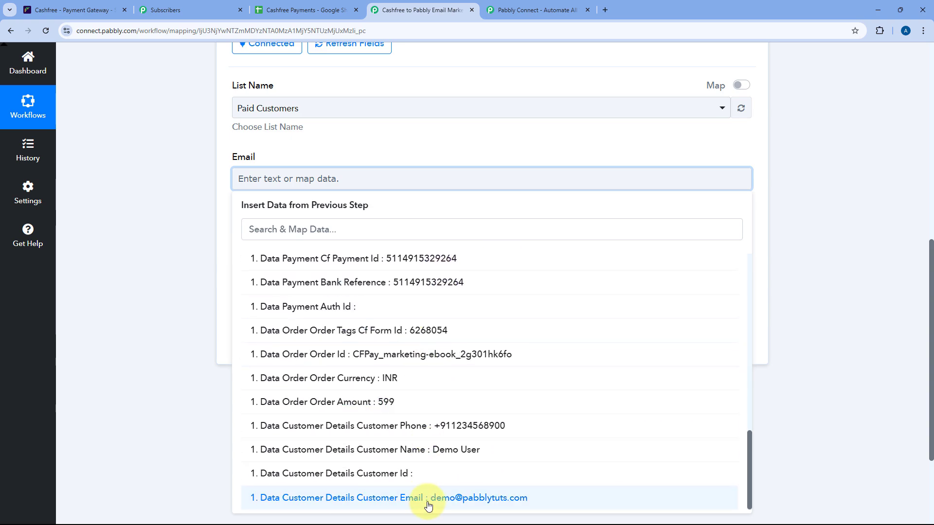
pyautogui.click(427, 499)
pyautogui.click(377, 155)
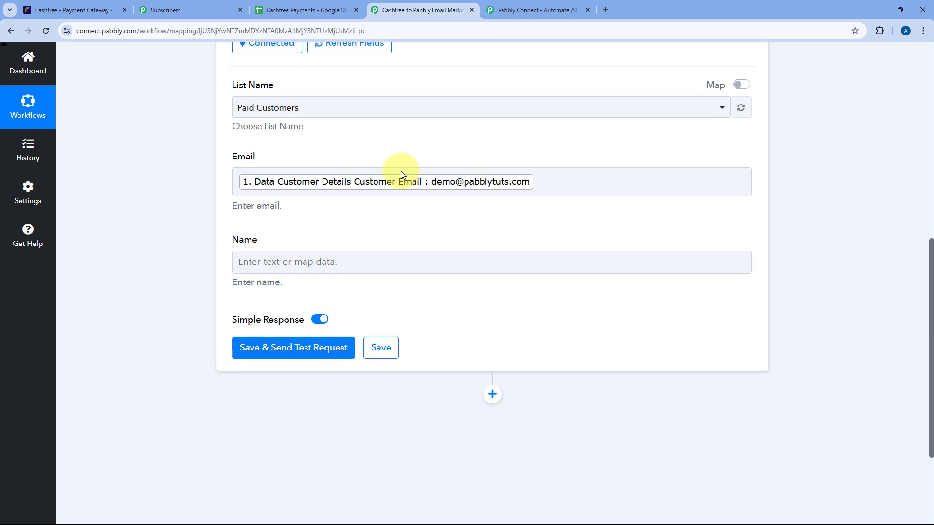
# Step: Map Cashfree's Customer Name into the subscriber's Name field
pyautogui.scroll(-2, 369, 165)
pyautogui.click(294, 164)
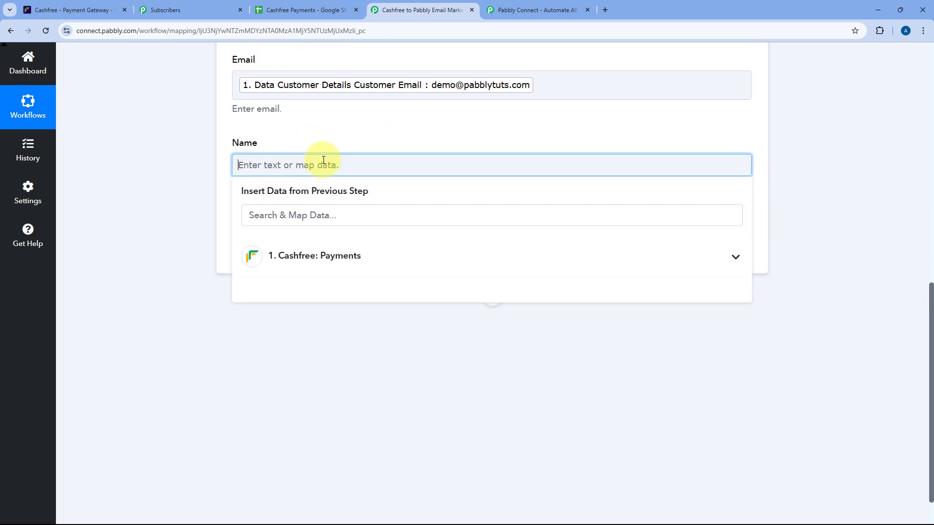
pyautogui.click(335, 256)
pyautogui.scroll(-10, 335, 358)
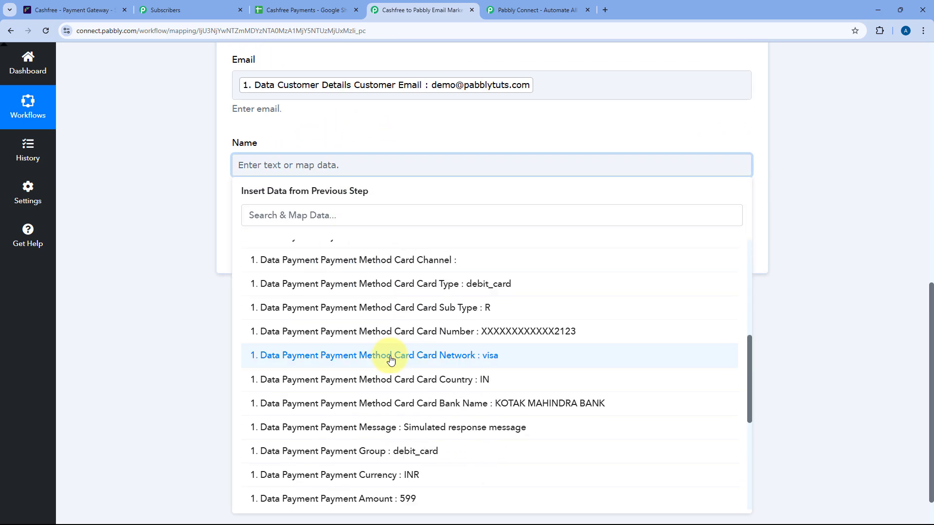
pyautogui.scroll(-2, 395, 372)
pyautogui.click(333, 389)
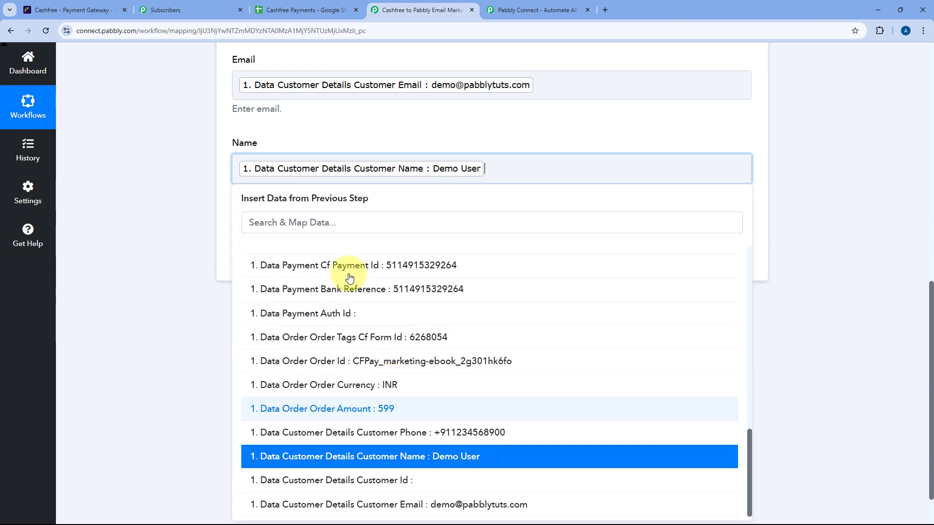
pyautogui.click(346, 121)
pyautogui.scroll(4, 340, 134)
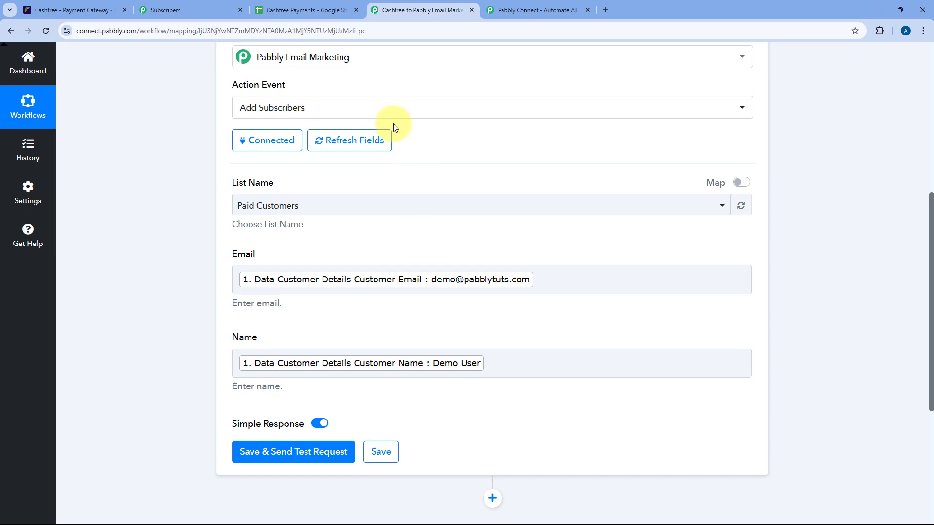
# Step: Keep Add Subscribers as the event, save, and send a test request
pyautogui.click(402, 108)
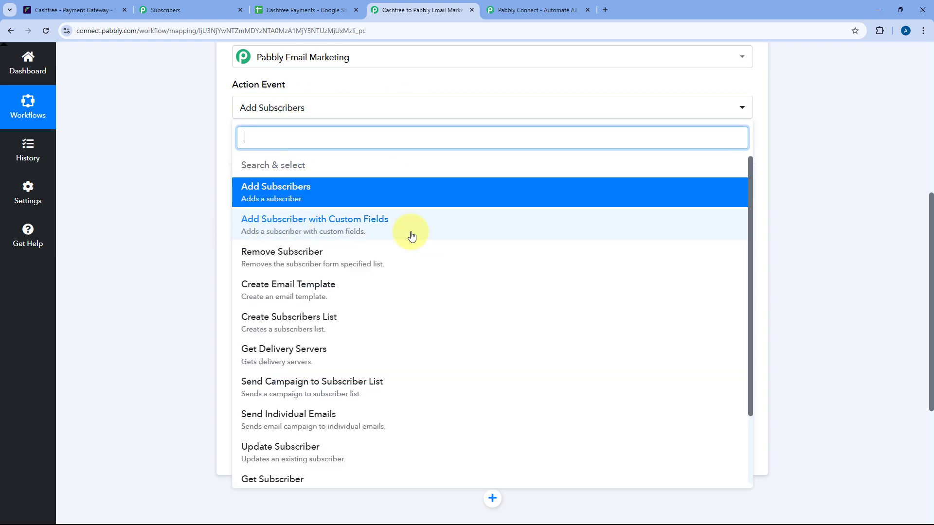
pyautogui.click(224, 140)
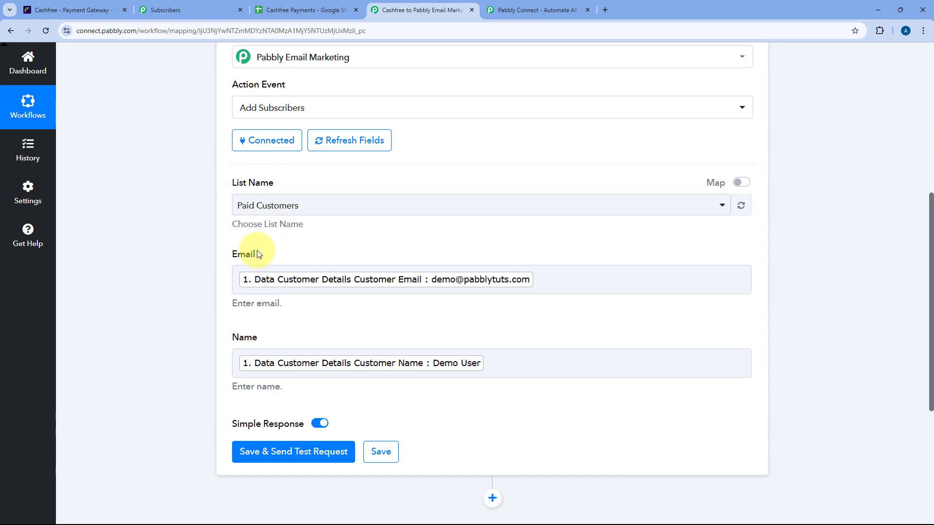
pyautogui.scroll(-3, 294, 325)
pyautogui.click(305, 305)
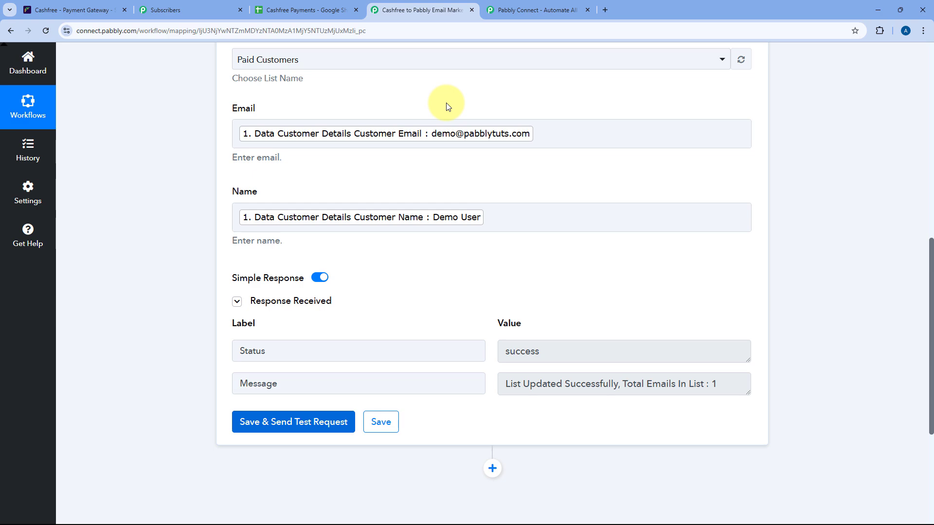
# Step: Reload Pabbly Email Marketing subscribers and verify the test customer in Paid Customers
pyautogui.click(204, 9)
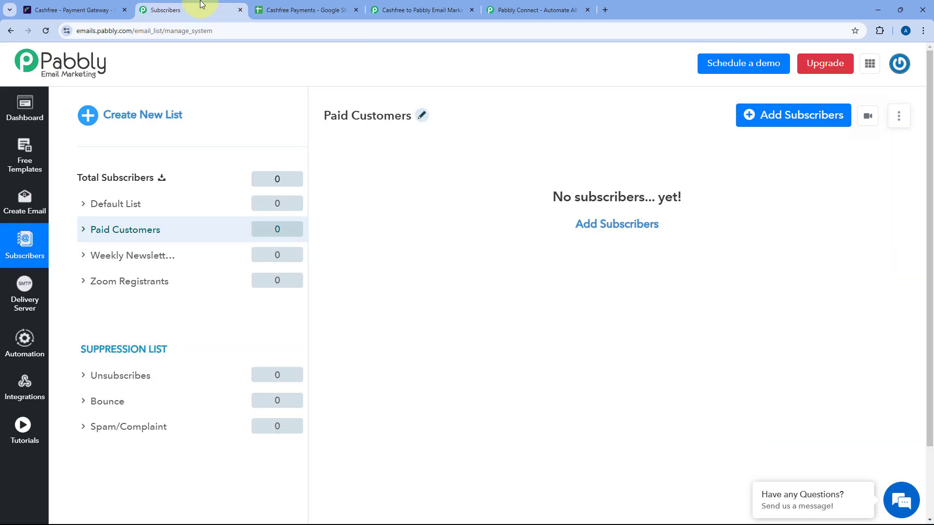
pyautogui.click(45, 31)
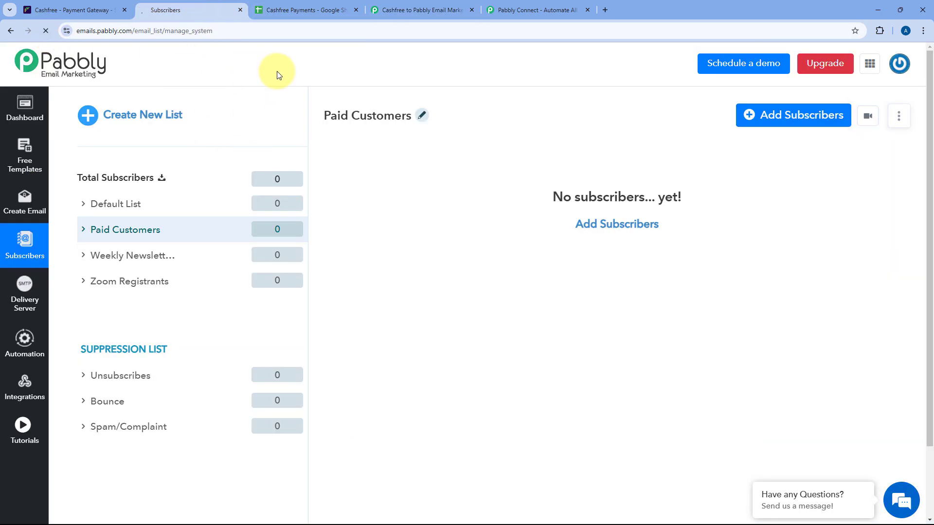
pyautogui.click(122, 232)
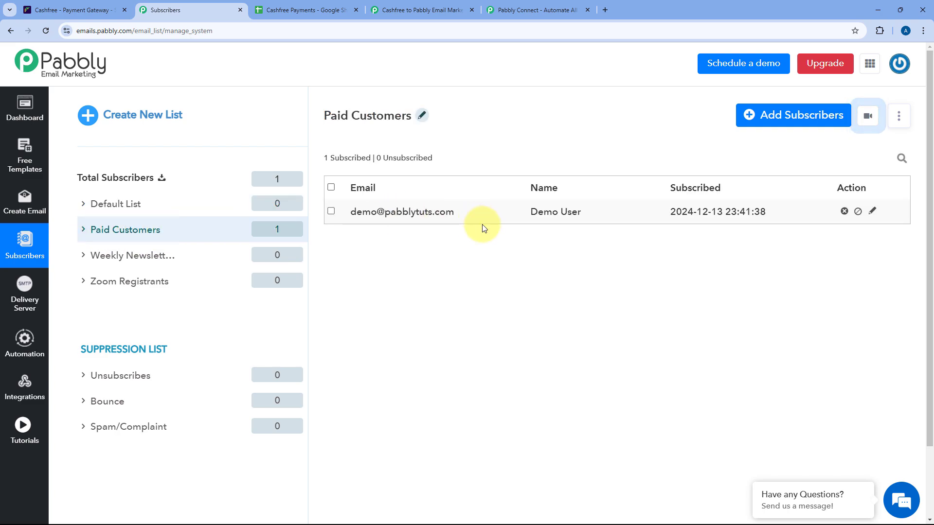
pyautogui.moveTo(521, 210); pyautogui.dragTo(368, 232)
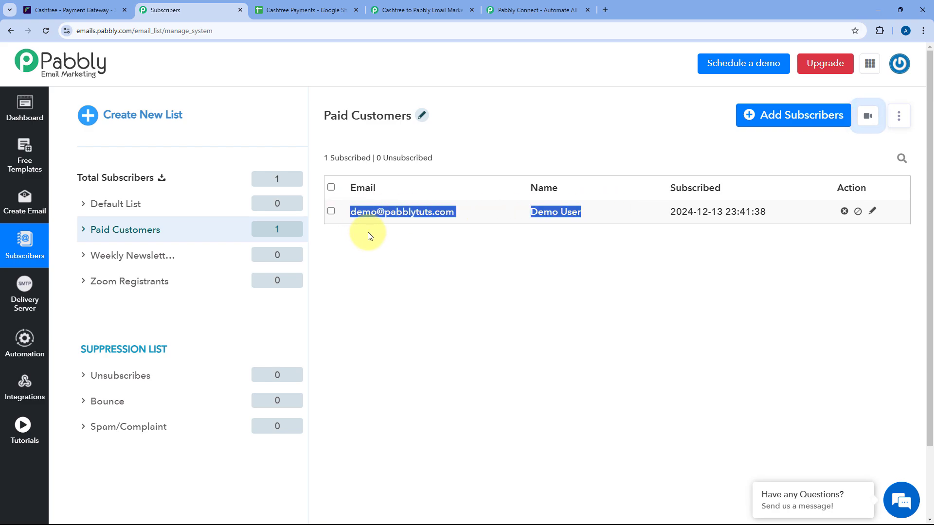
pyautogui.click(462, 263)
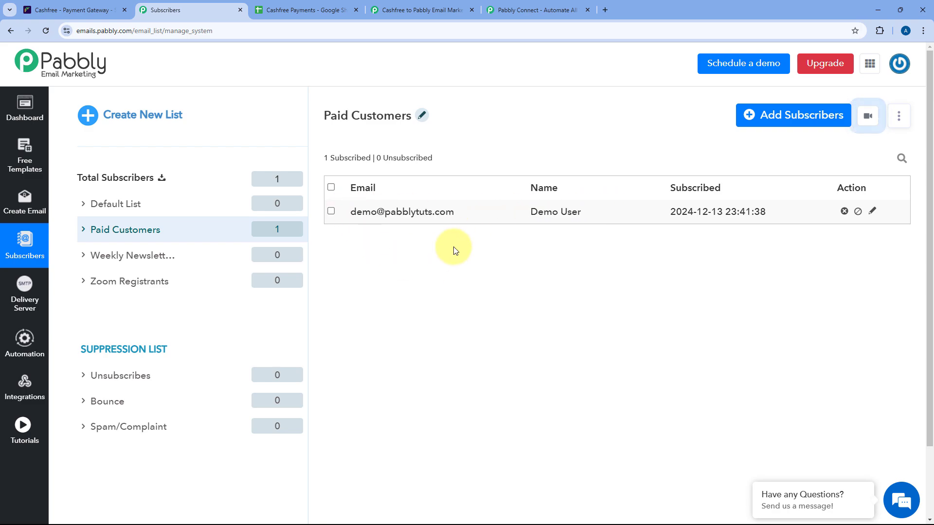
pyautogui.click(440, 10)
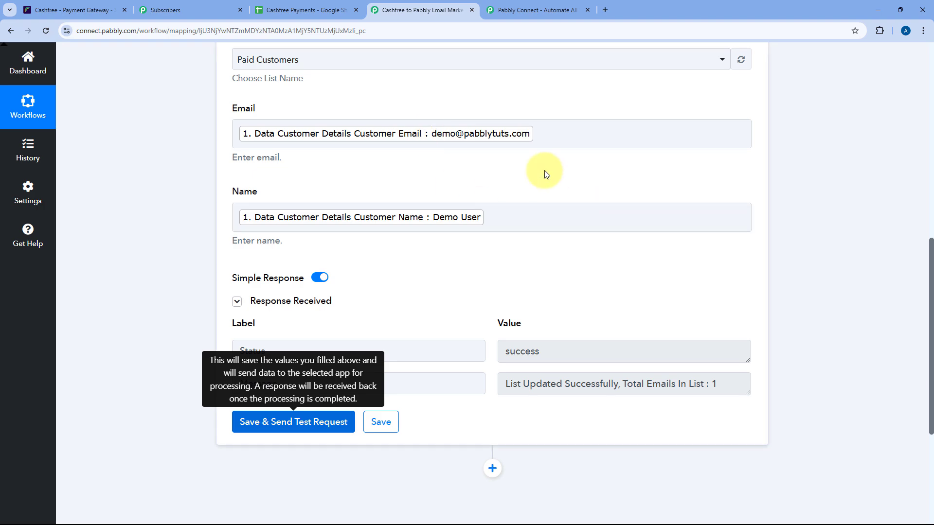
# Step: Collapse the Pabbly Email Marketing step and glance at the Cashfree Payments spreadsheet
pyautogui.scroll(7, 531, 203)
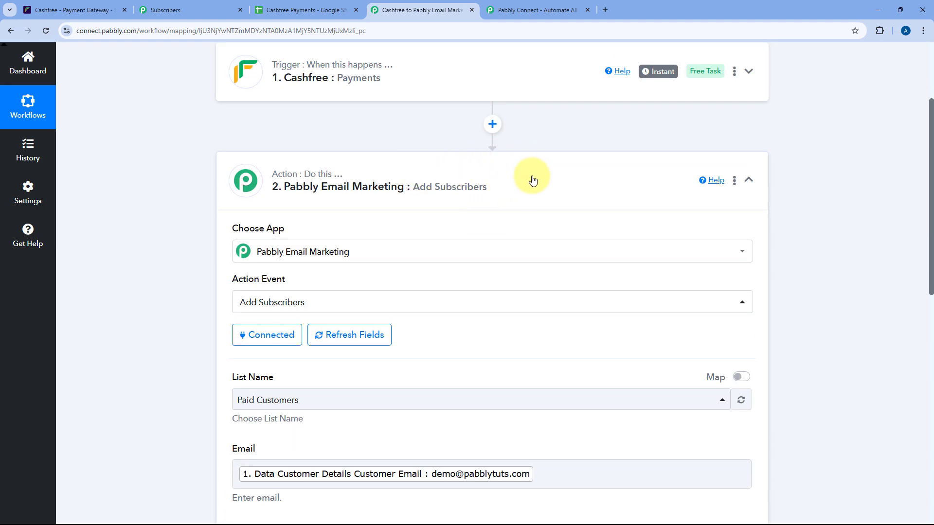
pyautogui.click(465, 161)
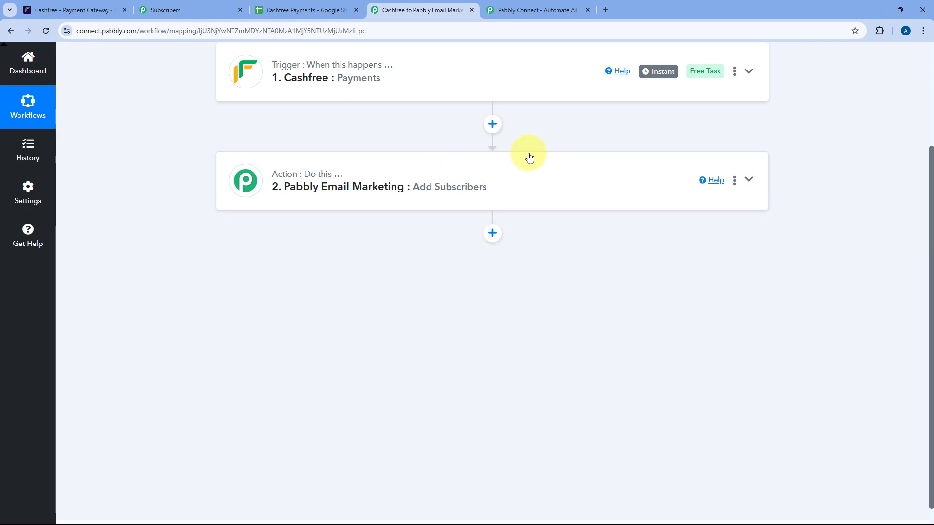
pyautogui.click(310, 9)
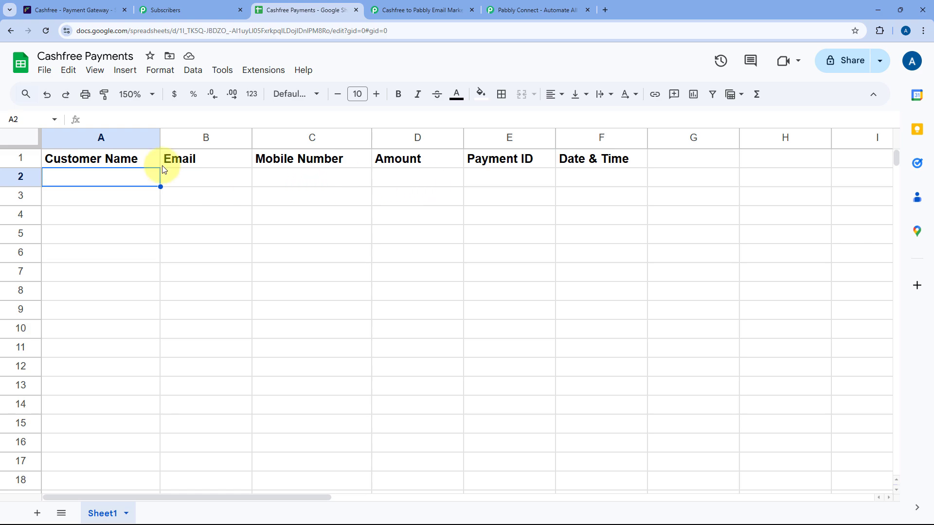
pyautogui.click(398, 8)
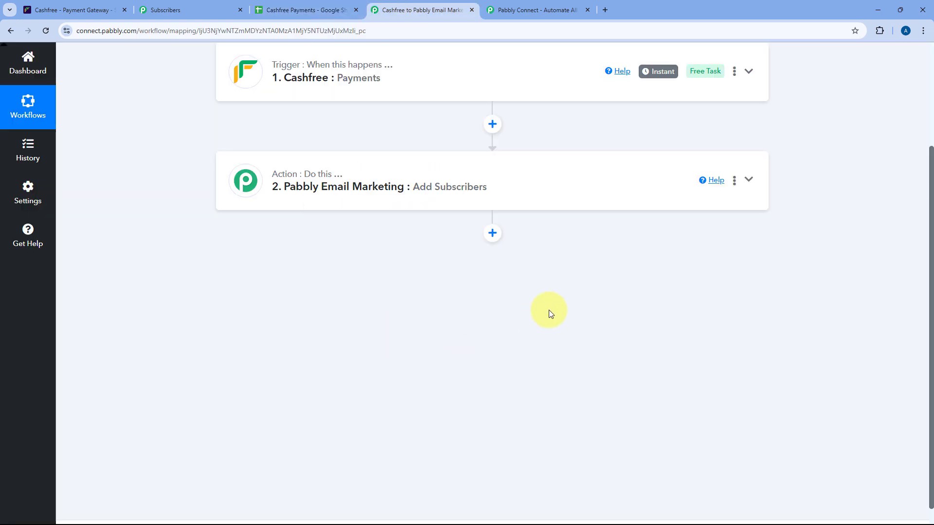
# Step: Add a Google Sheets step with the Add New Row event and start connecting an account
pyautogui.click(492, 233)
pyautogui.click(308, 249)
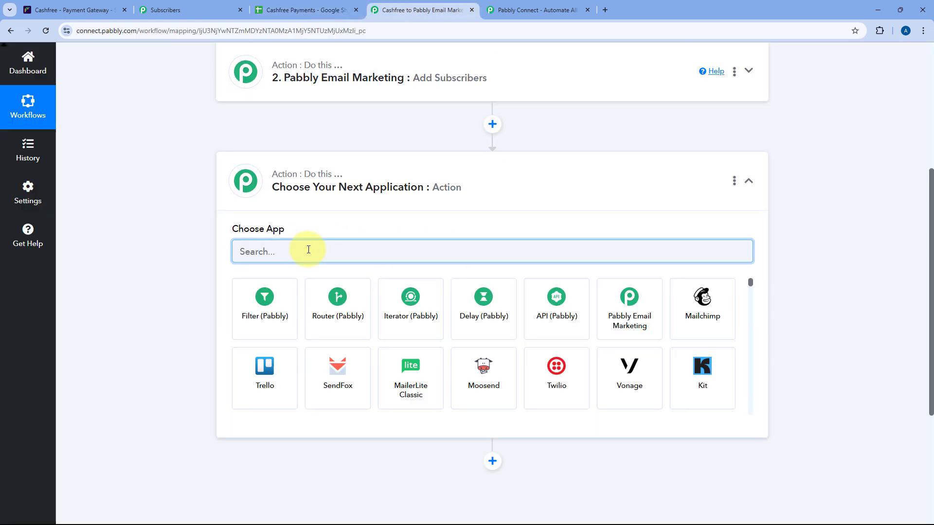
pyautogui.write('Google Sheets')
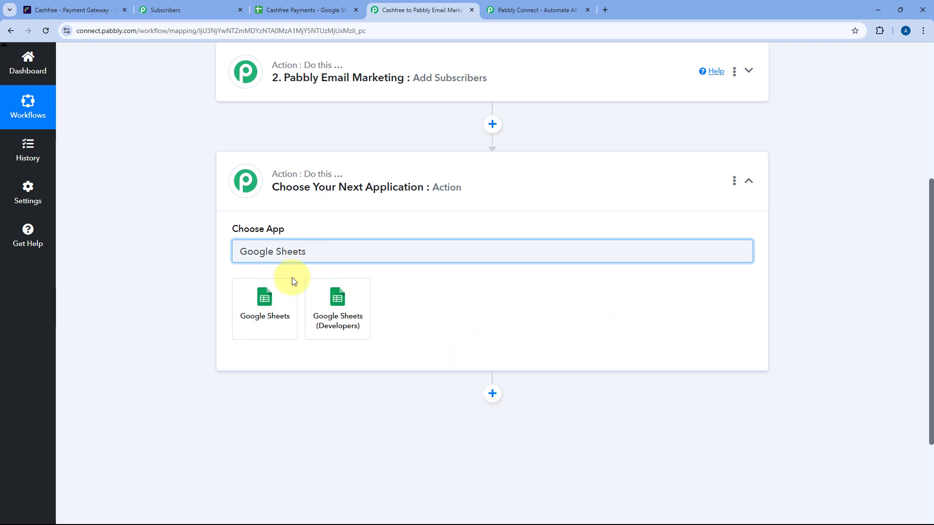
pyautogui.click(283, 292)
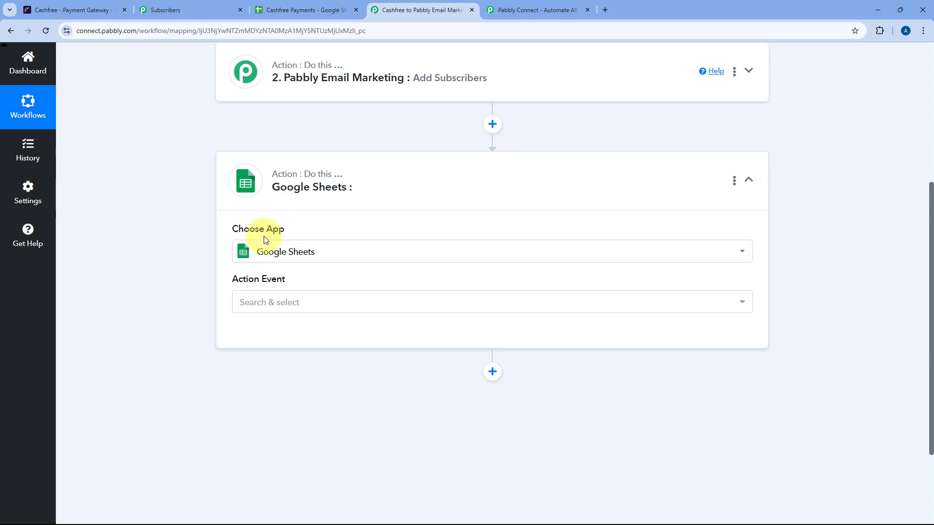
pyautogui.scroll(-2, 173, 254)
pyautogui.click(308, 204)
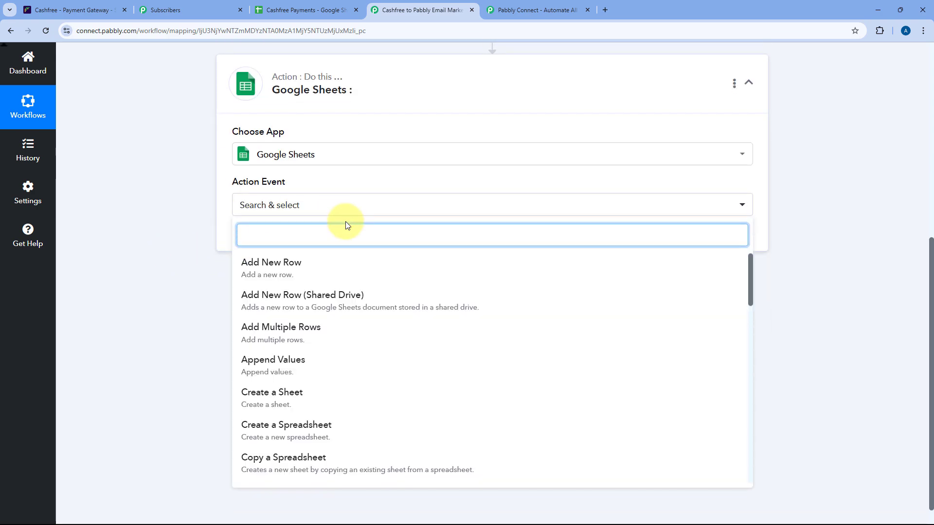
pyautogui.click(292, 271)
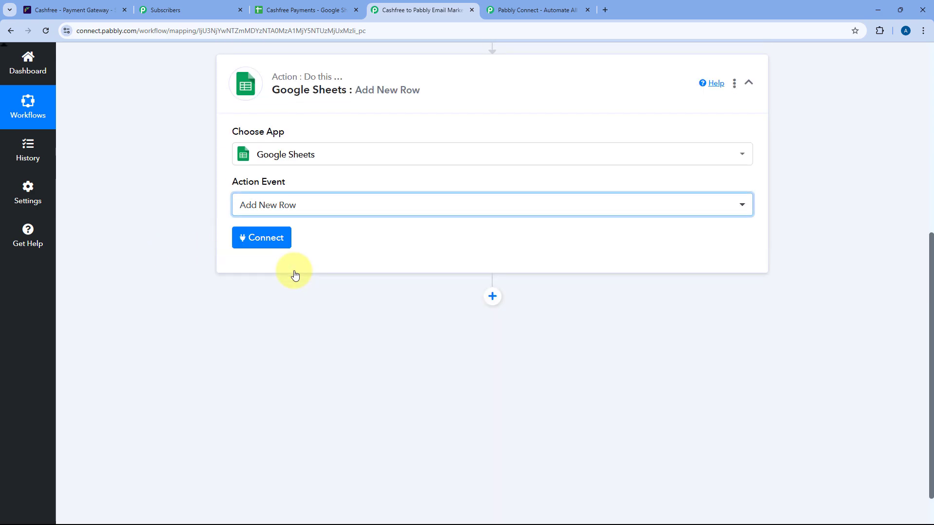
pyautogui.click(262, 241)
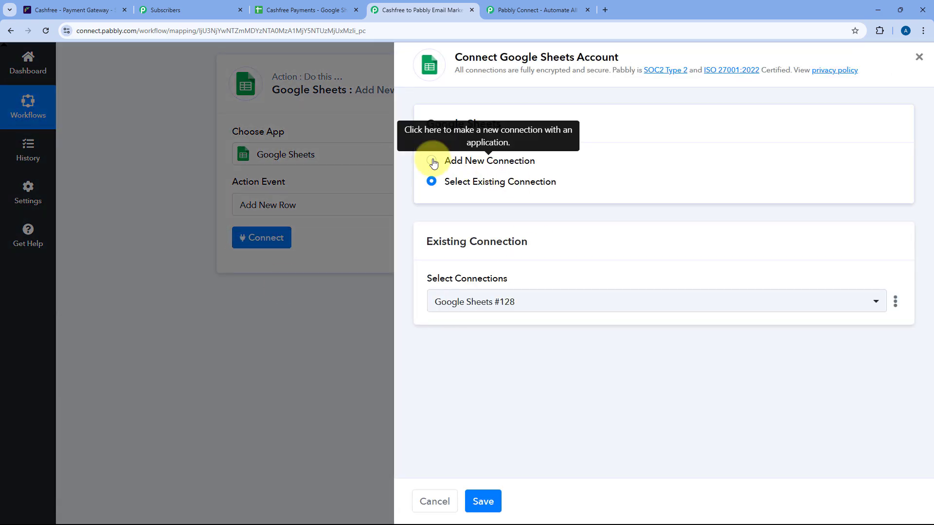
# Step: Create connection Google Sheets #129 by signing in with Google and granting access
pyautogui.click(432, 161)
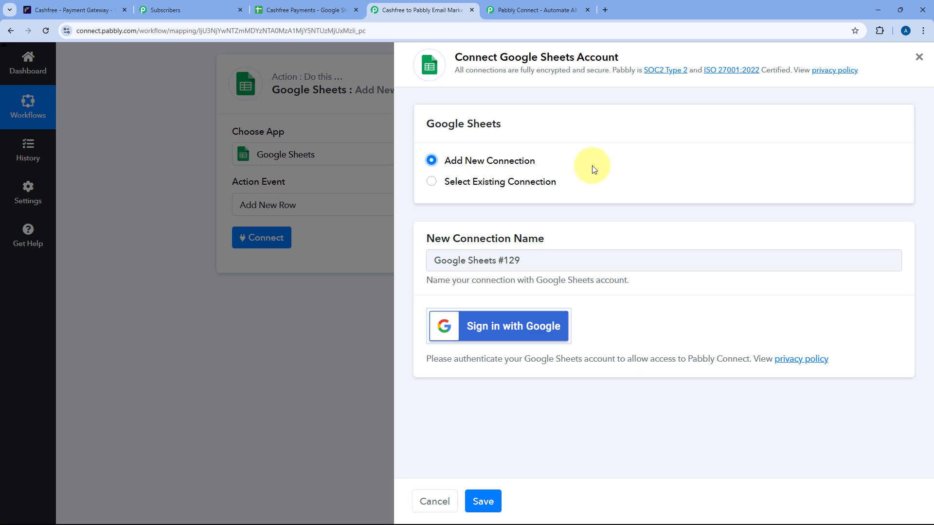
pyautogui.click(502, 330)
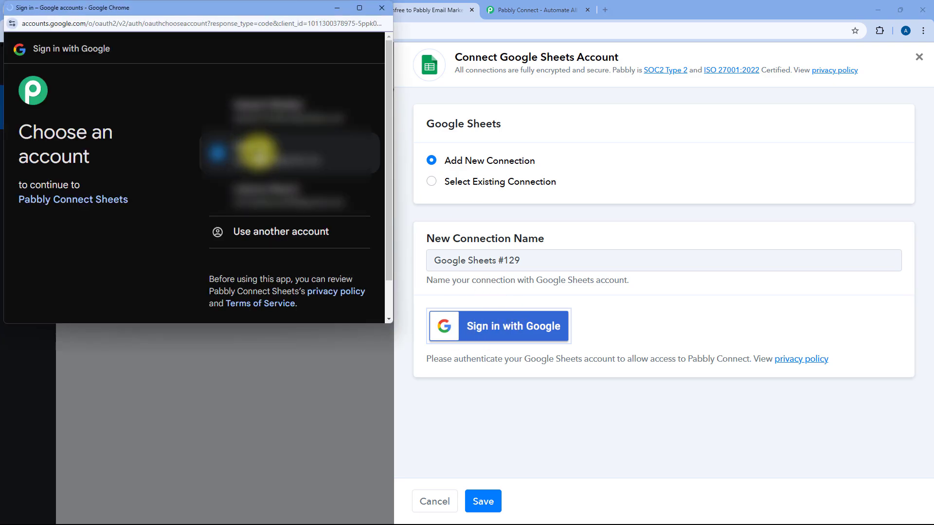
pyautogui.click(252, 150)
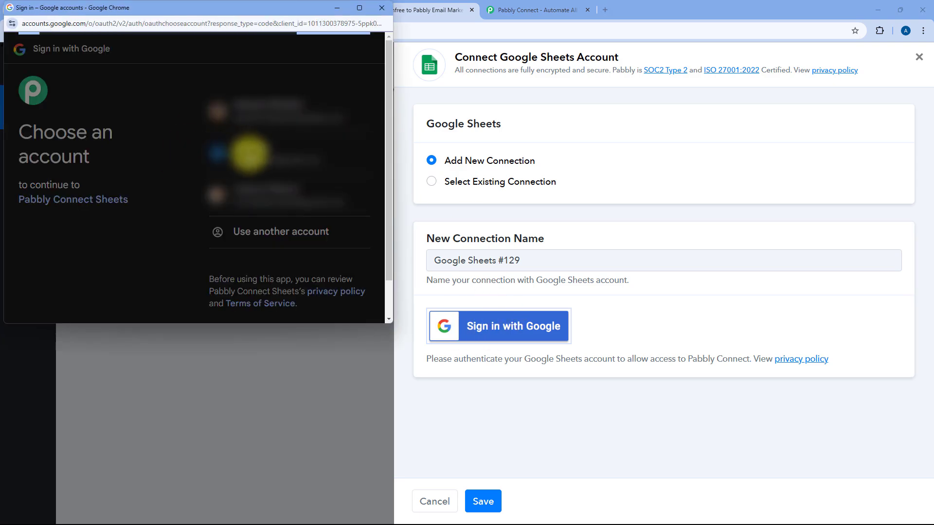
pyautogui.scroll(-5, 255, 165)
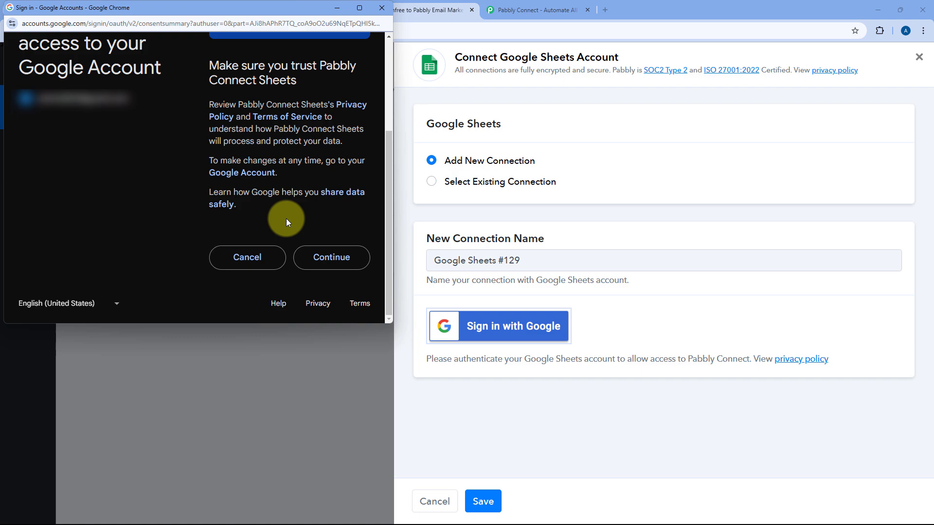
pyautogui.click(321, 258)
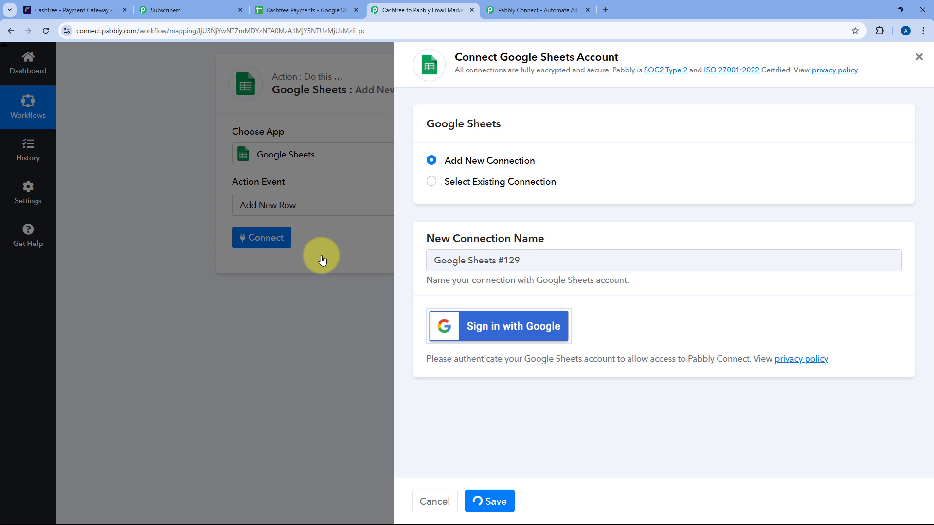
# Step: Open the Select Spreadsheet dropdown and scroll through the available spreadsheets
pyautogui.scroll(-3, 236, 251)
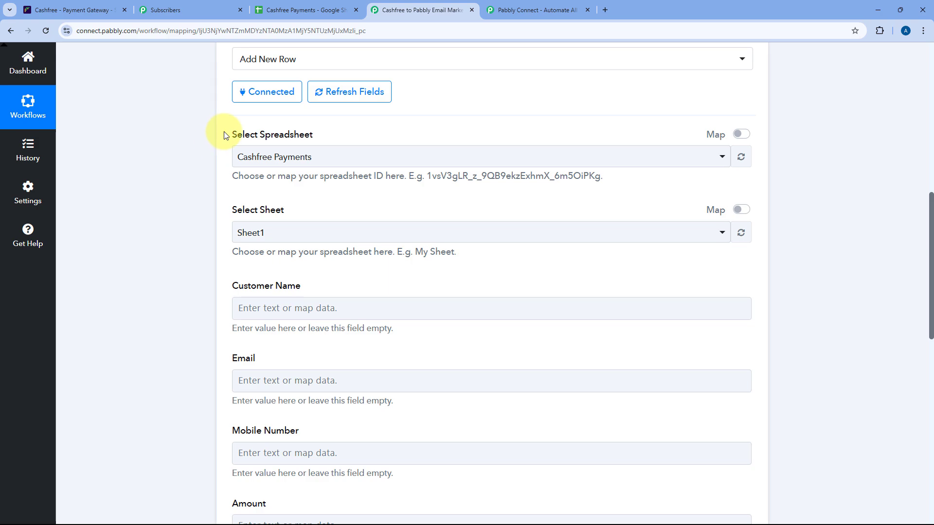
pyautogui.click(428, 157)
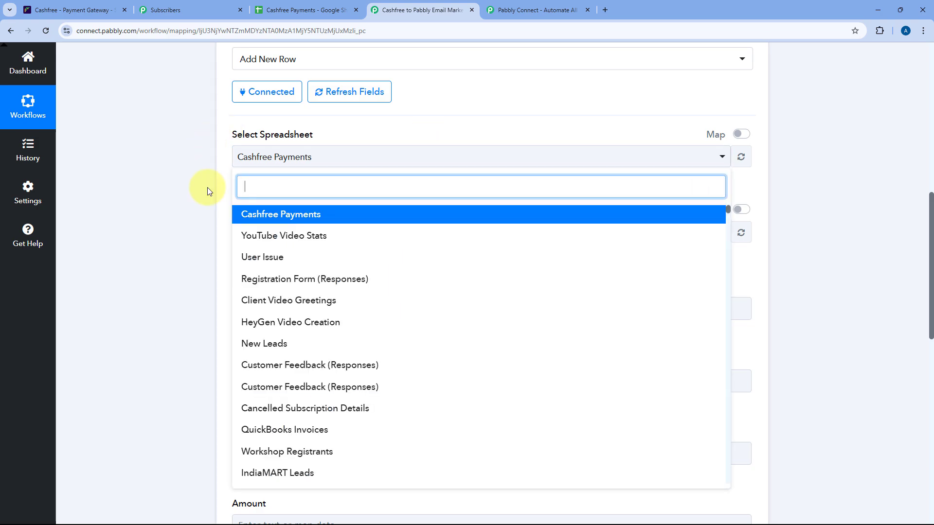
pyautogui.scroll(-2, 208, 187)
pyautogui.scroll(-4, 442, 204)
pyautogui.scroll(-18, 442, 203)
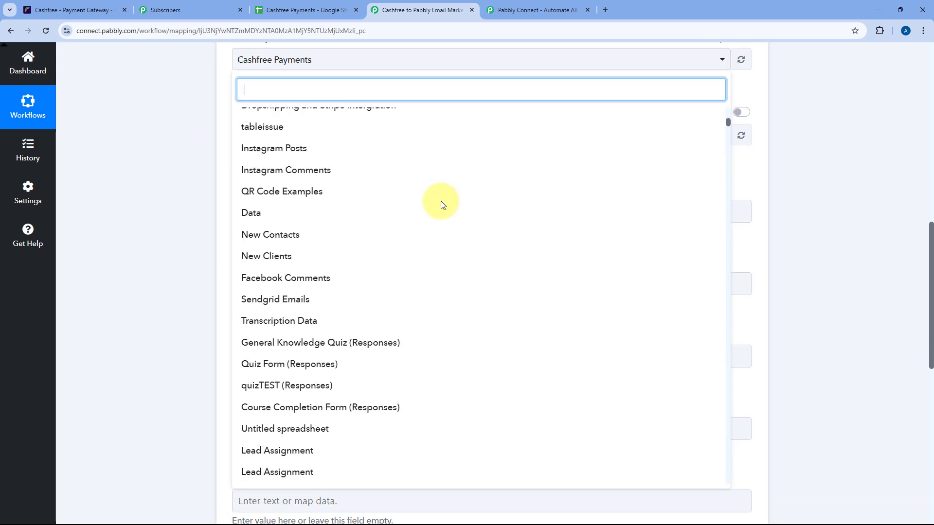
pyautogui.scroll(20, 441, 205)
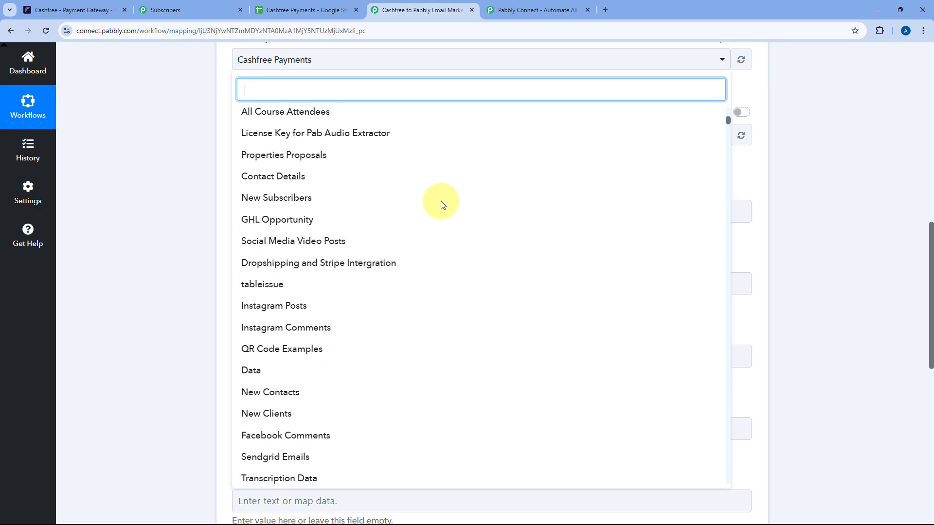
pyautogui.scroll(3, 428, 208)
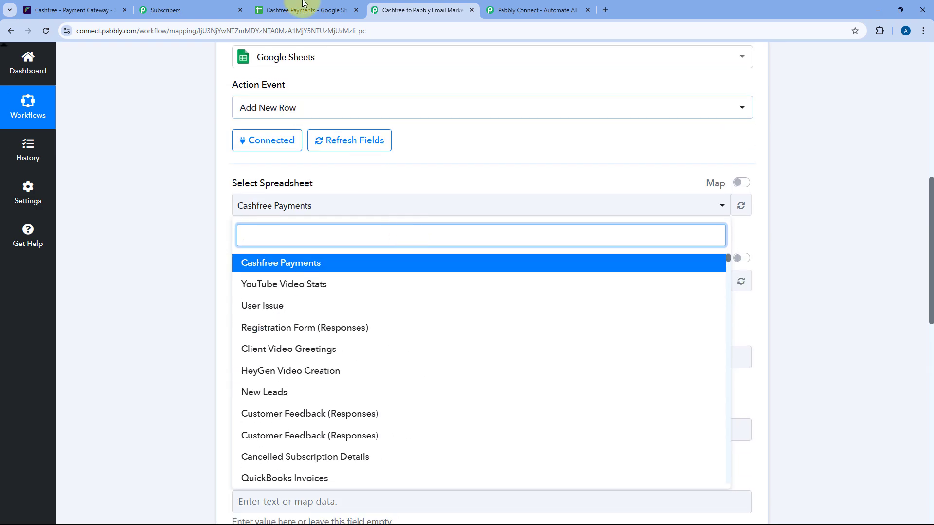
# Step: Choose Cashfree Payments as the spreadsheet and view its column headers in Google Sheets
pyautogui.click(301, 9)
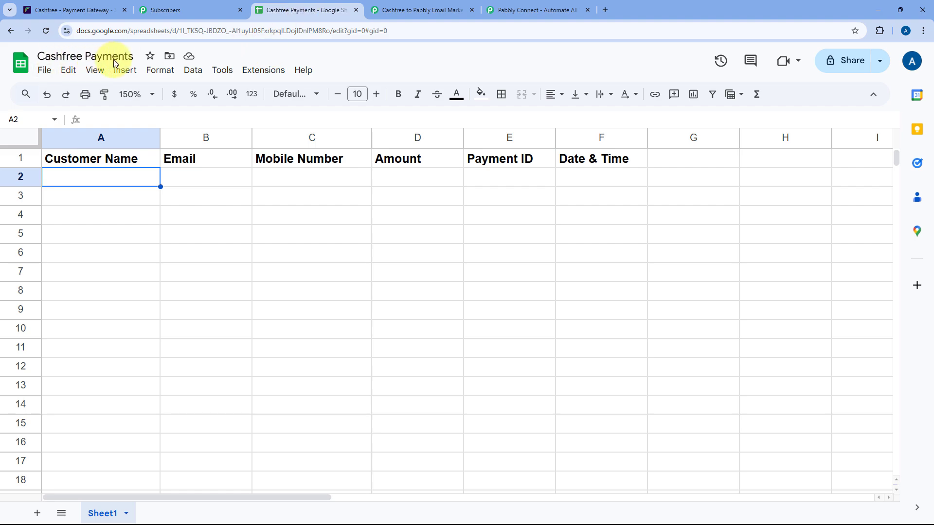
pyautogui.click(437, 9)
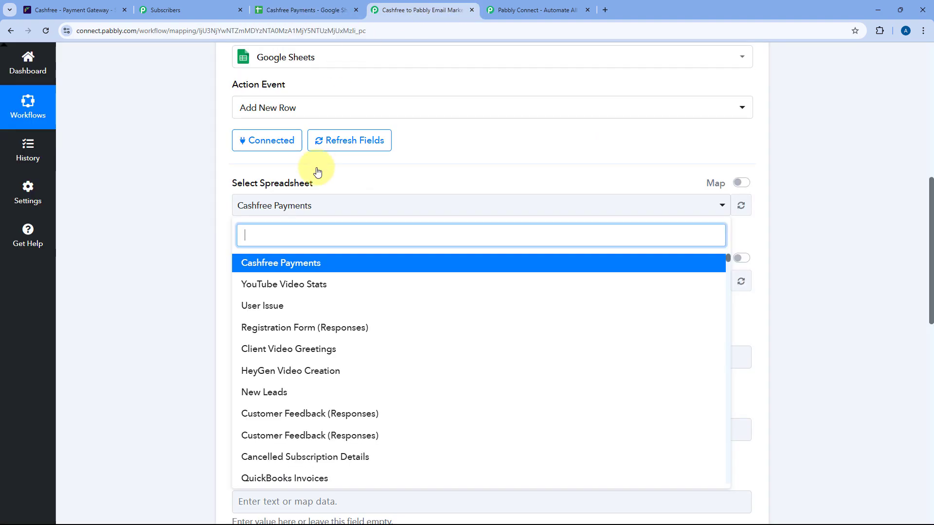
pyautogui.click(309, 267)
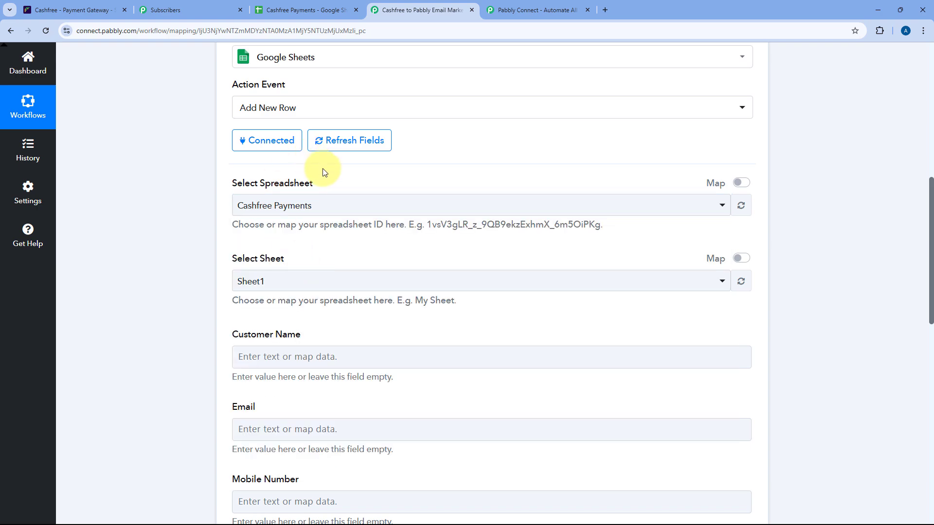
pyautogui.scroll(-1, 272, 137)
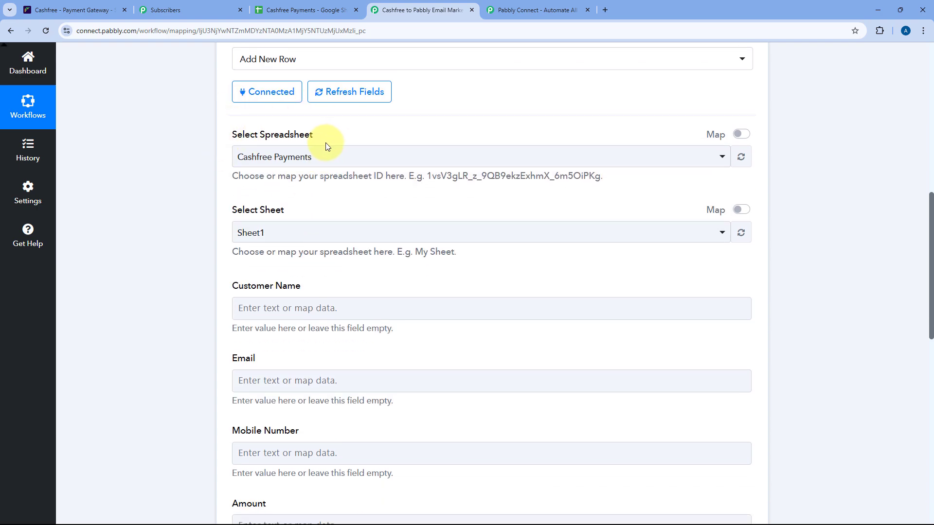
pyautogui.click(305, 6)
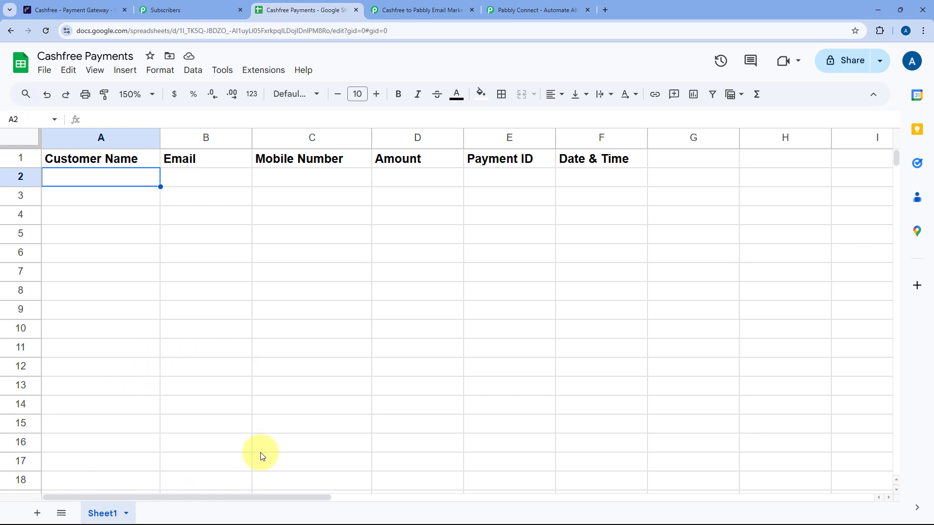
# Step: Choose Sheet1 as the target sheet and scroll down to its column fields
pyautogui.click(423, 10)
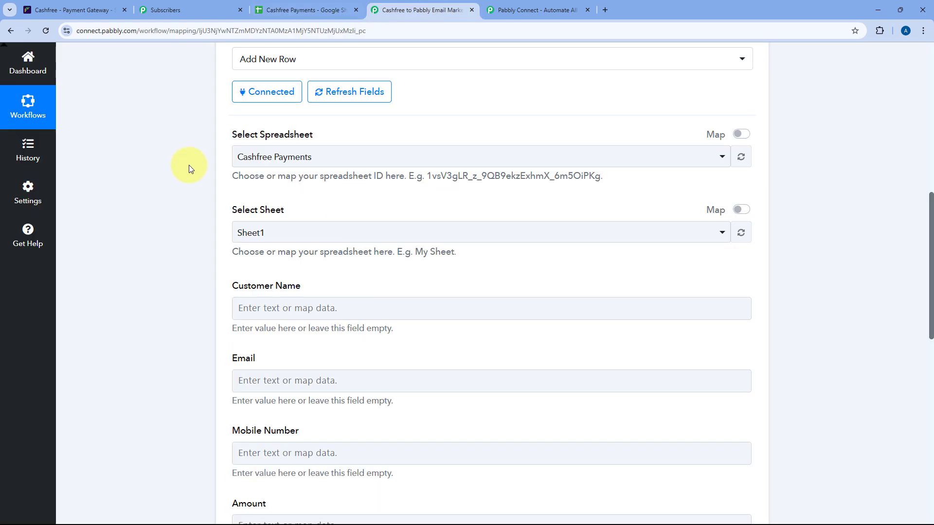
pyautogui.click(304, 235)
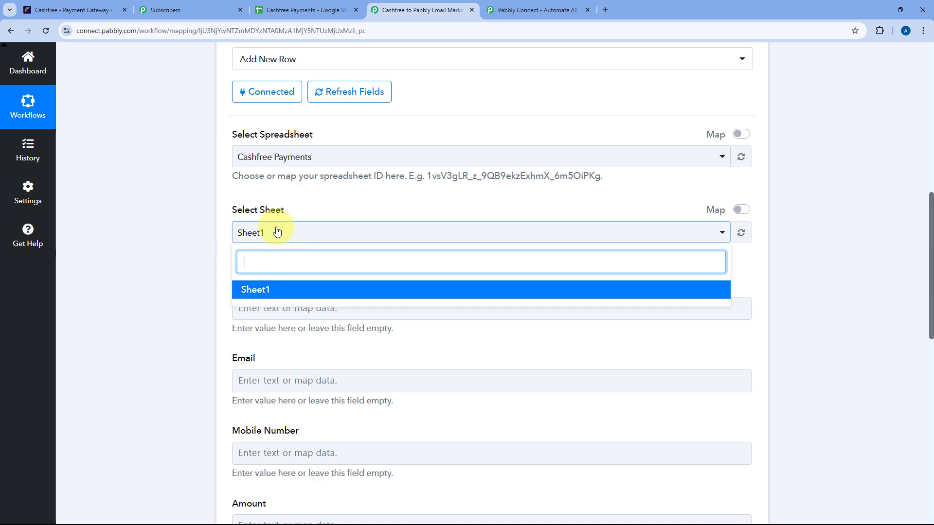
pyautogui.click(305, 10)
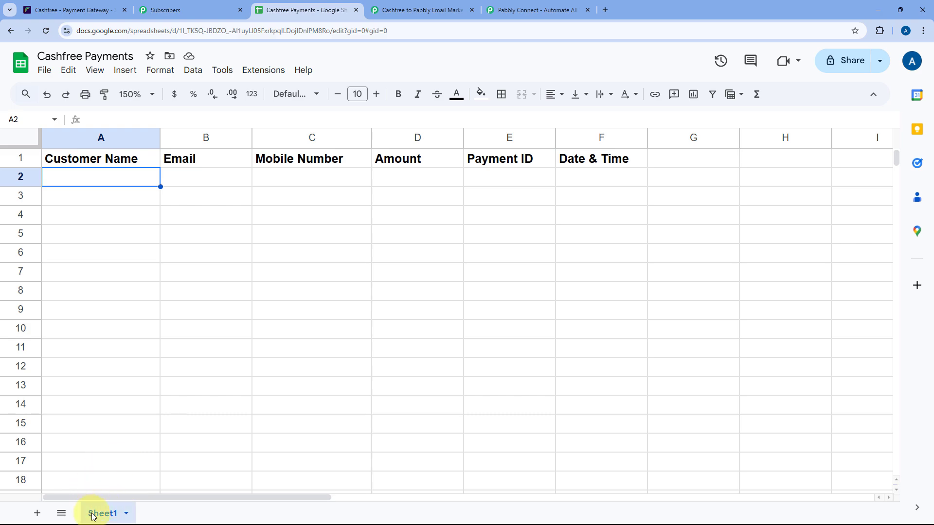
pyautogui.click(399, 11)
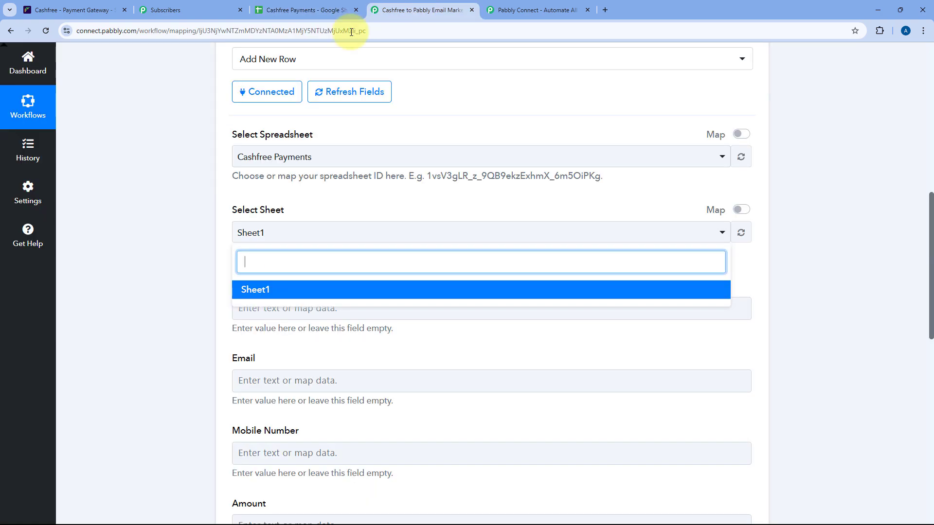
pyautogui.click(266, 292)
pyautogui.scroll(-2, 305, 204)
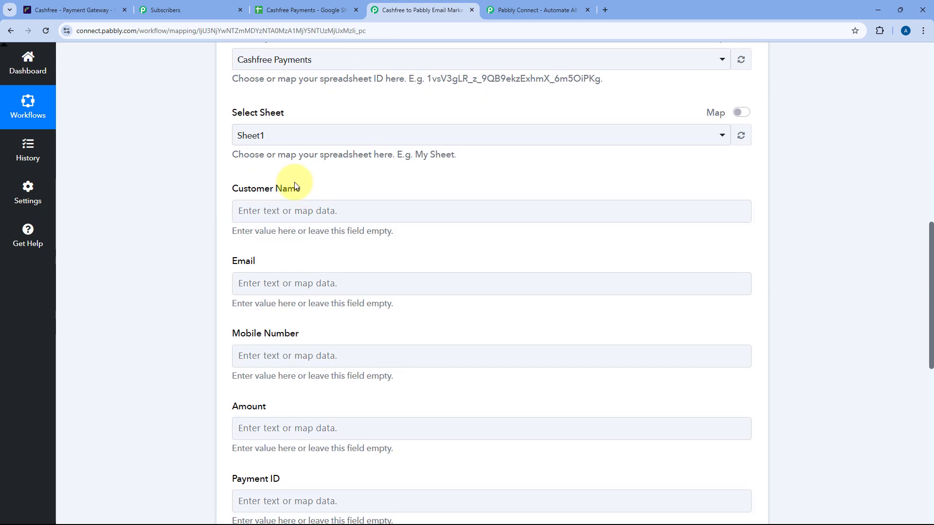
pyautogui.scroll(-2, 242, 184)
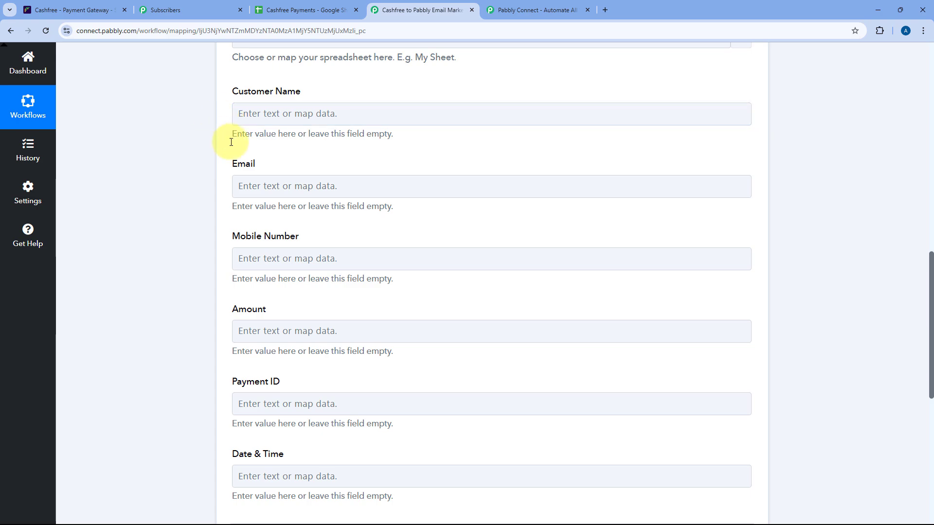
pyautogui.scroll(-1, 236, 151)
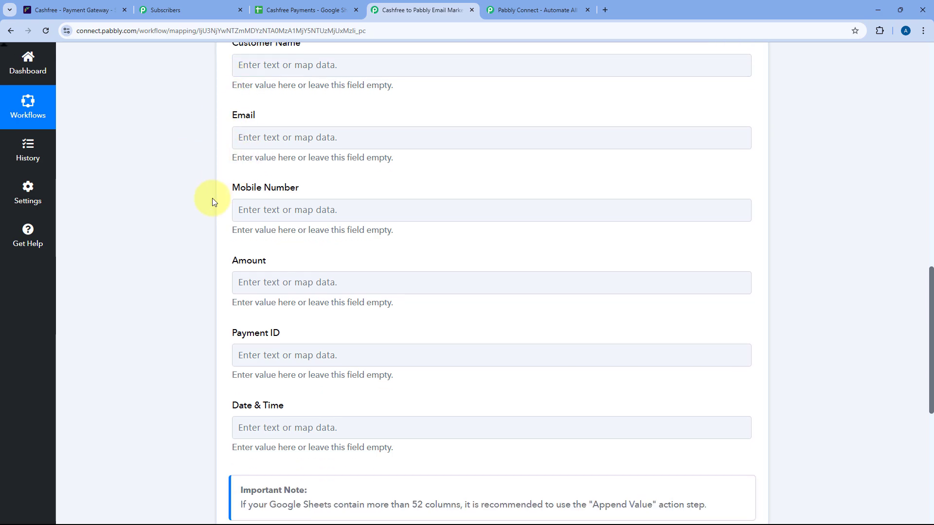
pyautogui.scroll(13, 437, 161)
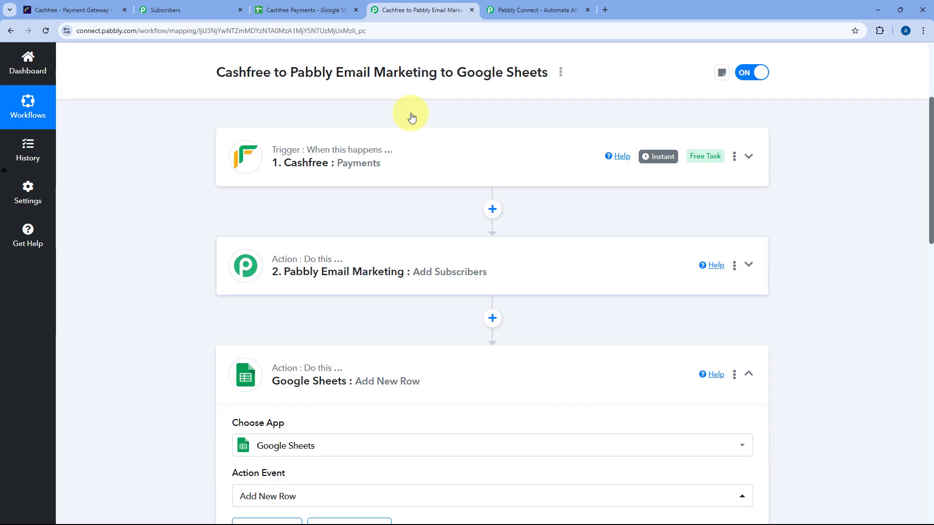
pyautogui.scroll(-6, 462, 188)
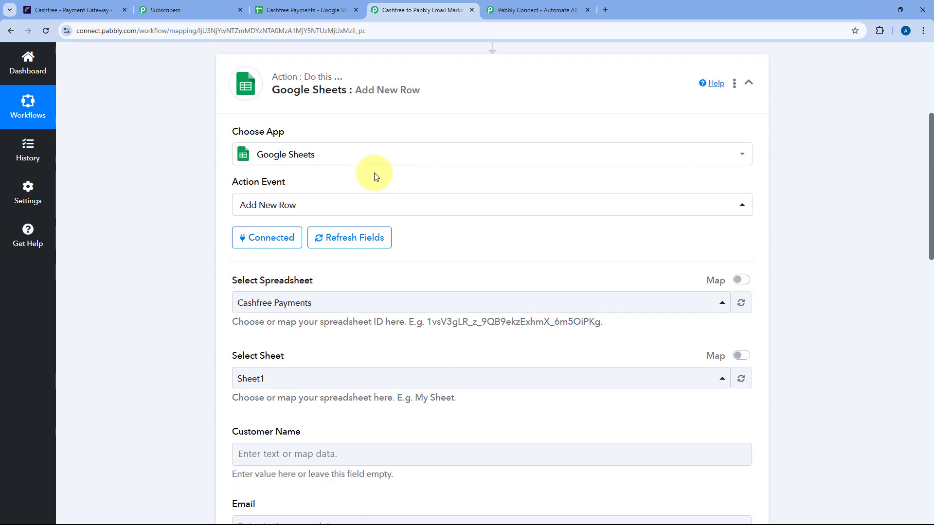
pyautogui.scroll(-6, 374, 176)
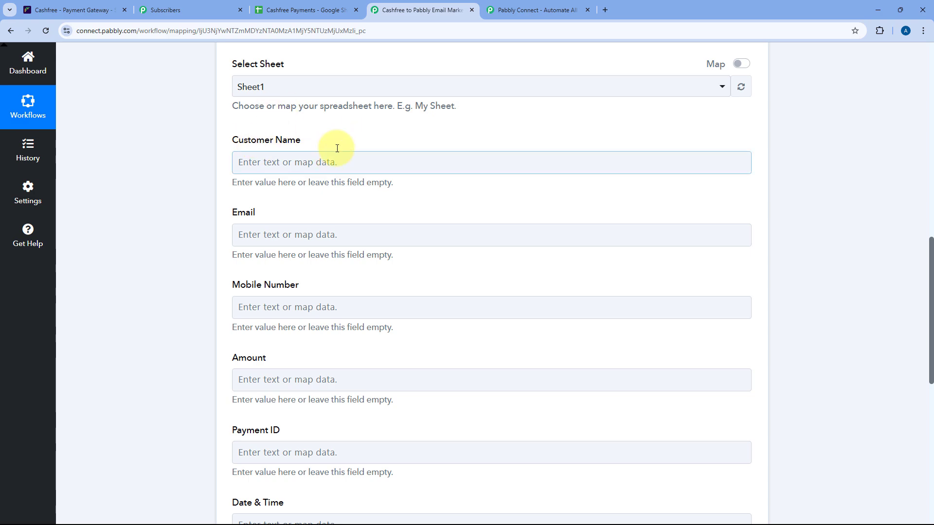
# Step: Map Cashfree's Customer Name and Customer Email into the Customer Name and Email fields
pyautogui.click(287, 153)
pyautogui.click(264, 162)
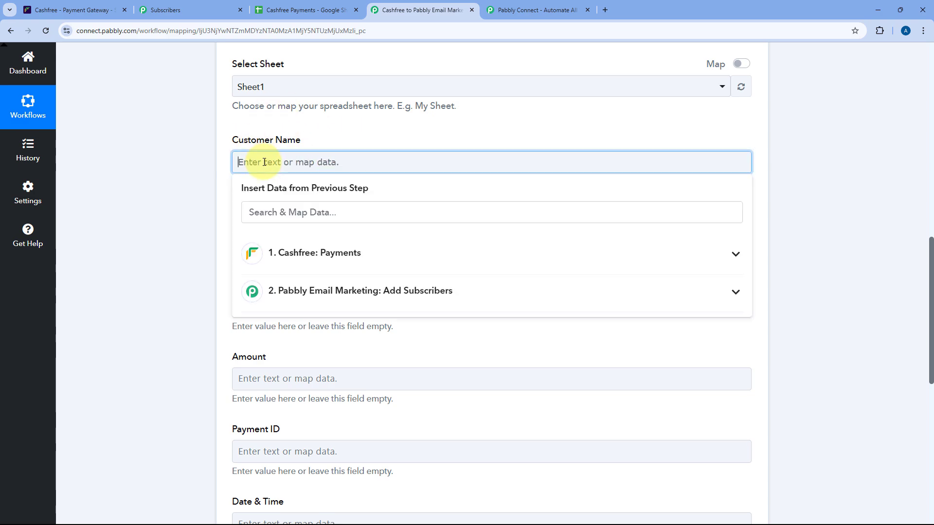
pyautogui.click(357, 254)
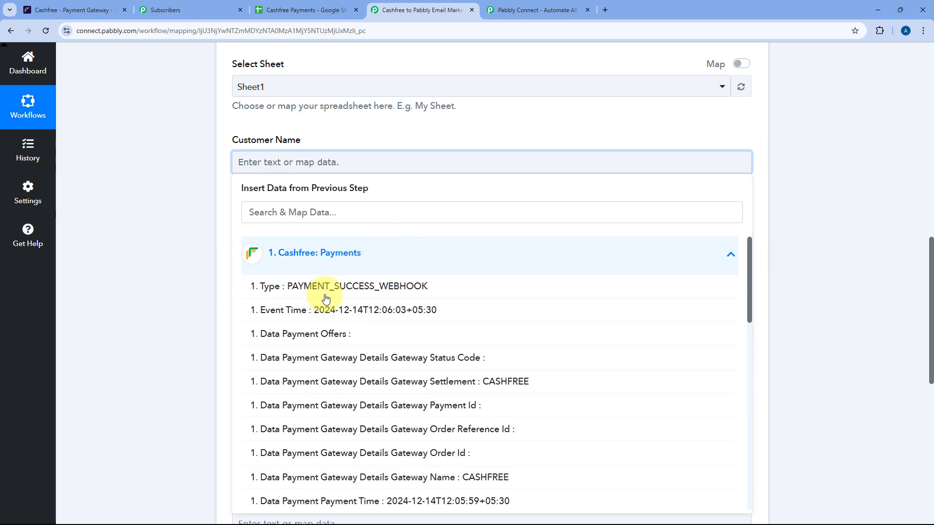
pyautogui.scroll(-10, 413, 311)
pyautogui.scroll(-4, 433, 339)
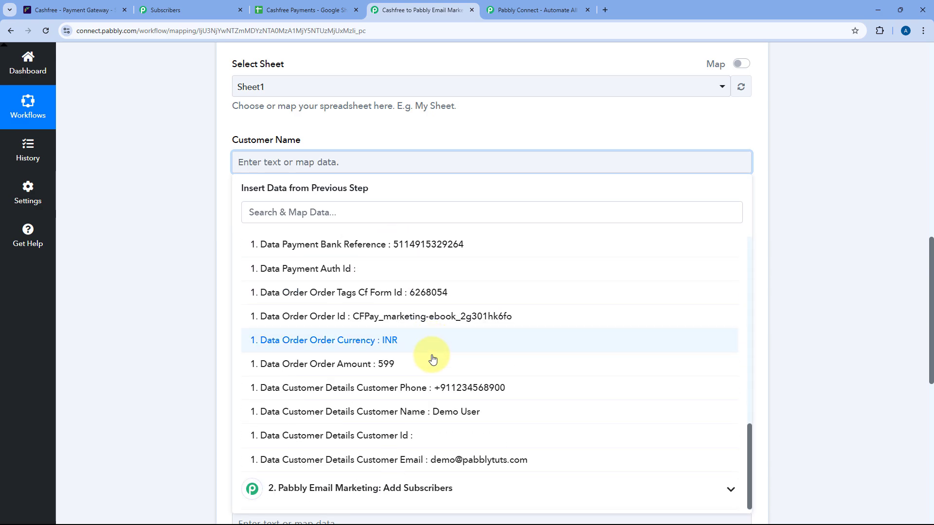
pyautogui.click(434, 352)
pyautogui.click(360, 140)
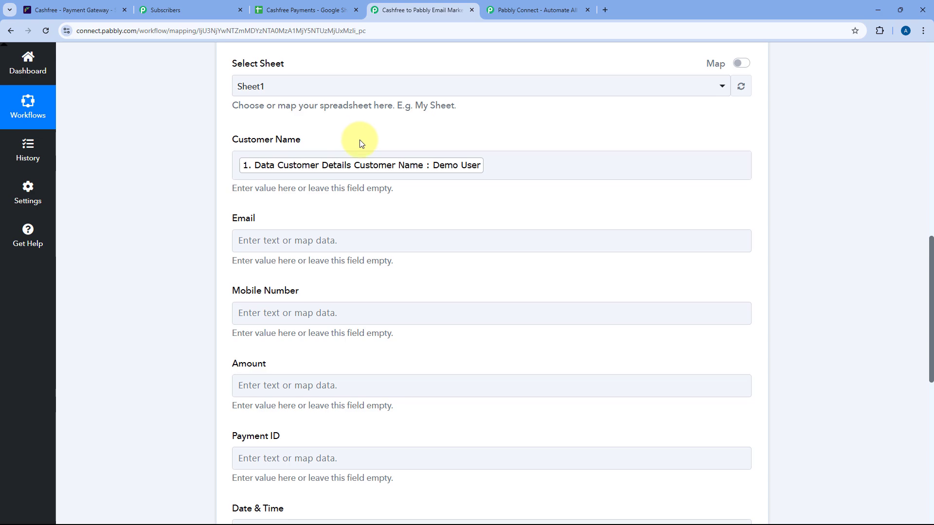
pyautogui.scroll(-2, 360, 140)
pyautogui.click(250, 142)
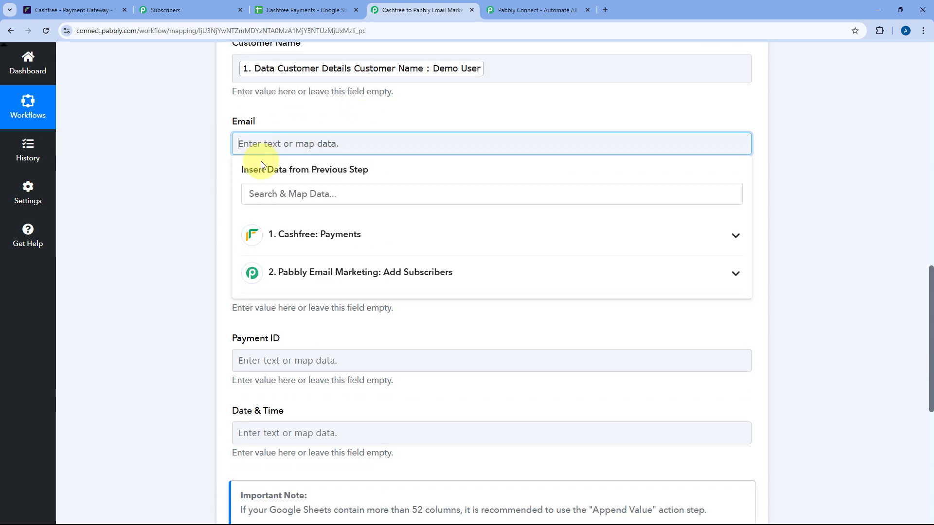
pyautogui.click(350, 244)
pyautogui.scroll(-3, 403, 326)
pyautogui.scroll(-7, 424, 332)
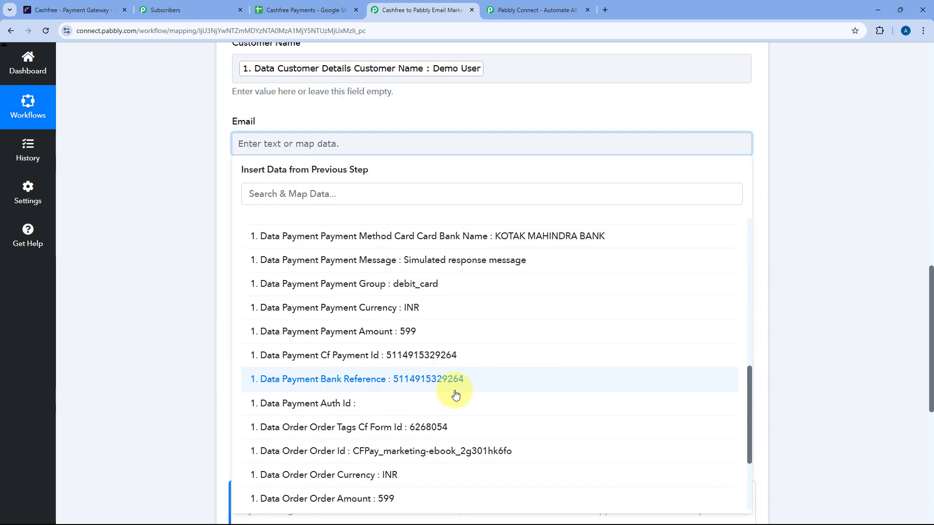
pyautogui.click(450, 462)
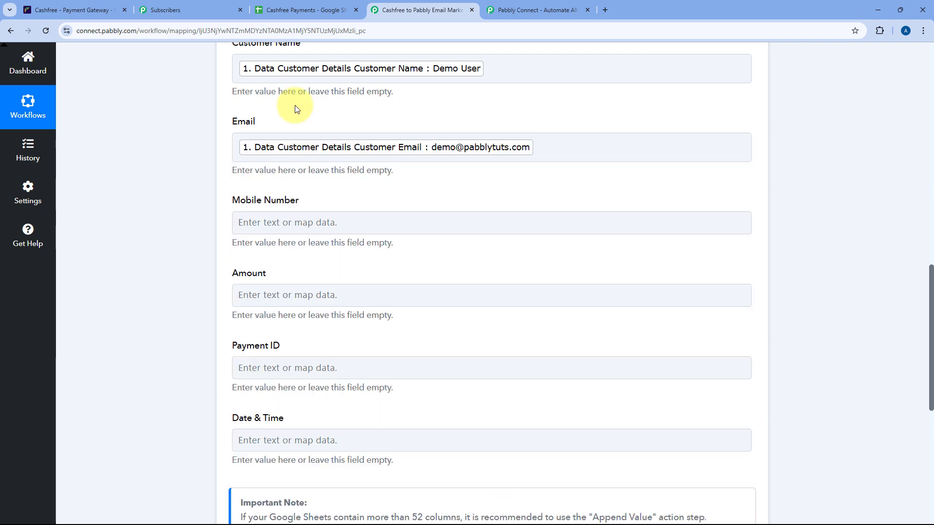
# Step: Map Customer Phone into Mobile Number and Payment Amount (599) into Amount
pyautogui.scroll(-2, 287, 82)
pyautogui.click(288, 127)
pyautogui.click(331, 228)
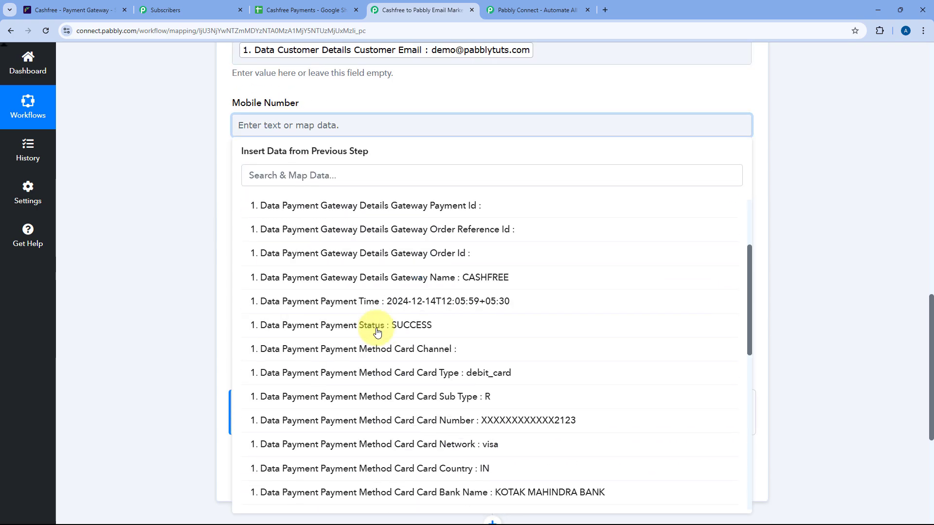
pyautogui.scroll(-8, 382, 323)
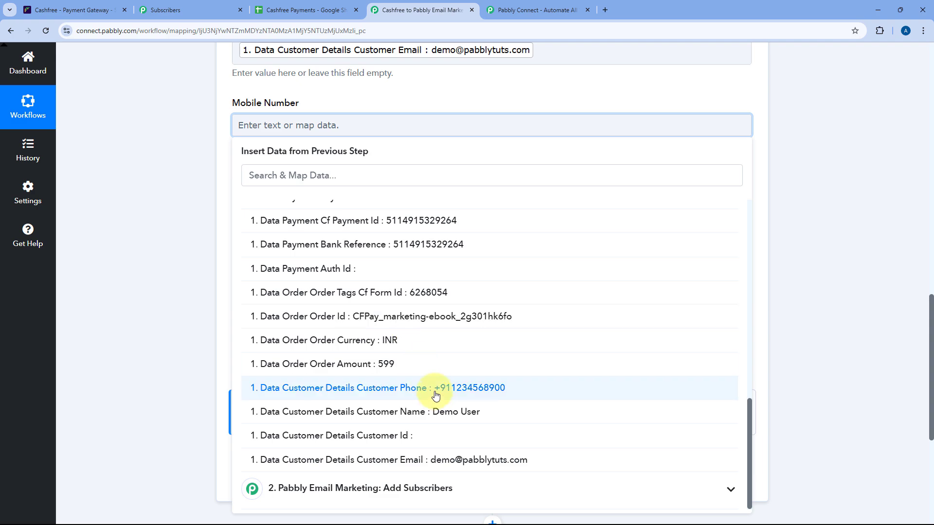
pyautogui.click(427, 388)
pyautogui.scroll(-2, 297, 91)
pyautogui.click(291, 107)
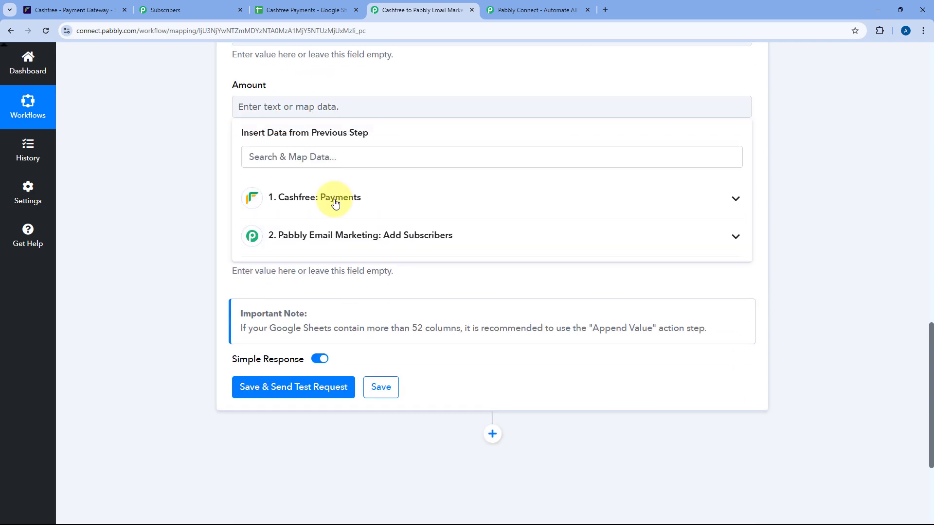
pyautogui.click(350, 194)
pyautogui.scroll(-6, 370, 285)
pyautogui.scroll(-2, 389, 292)
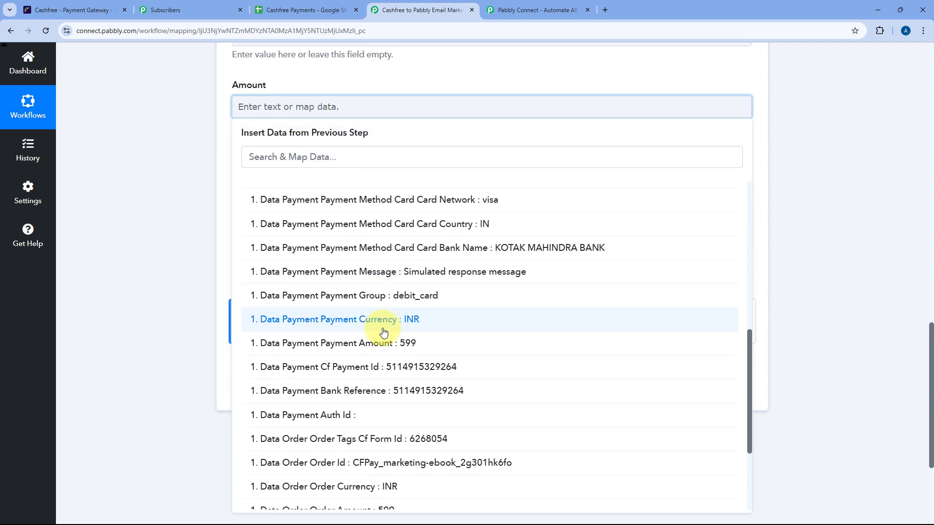
pyautogui.click(381, 345)
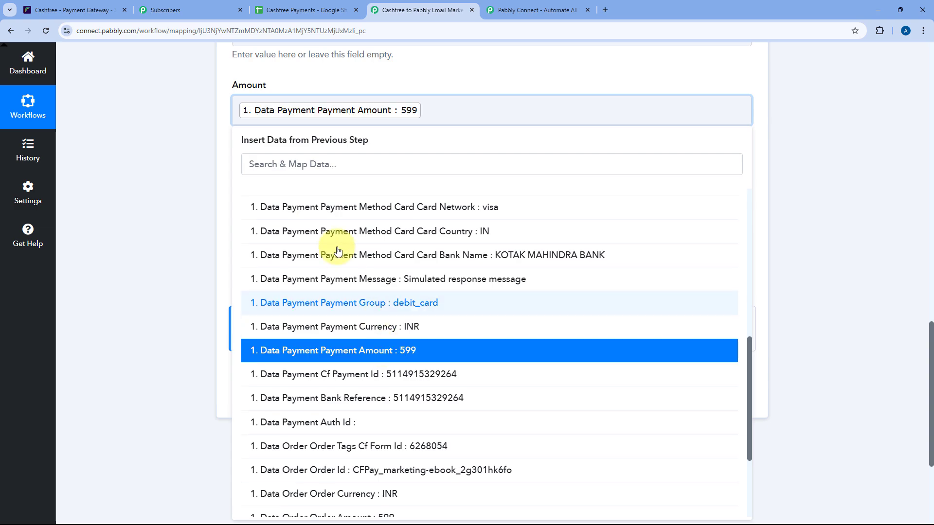
pyautogui.click(308, 83)
# Step: Map Cf Payment Id into Payment ID and Payment Time into Date & Time
pyautogui.click(271, 183)
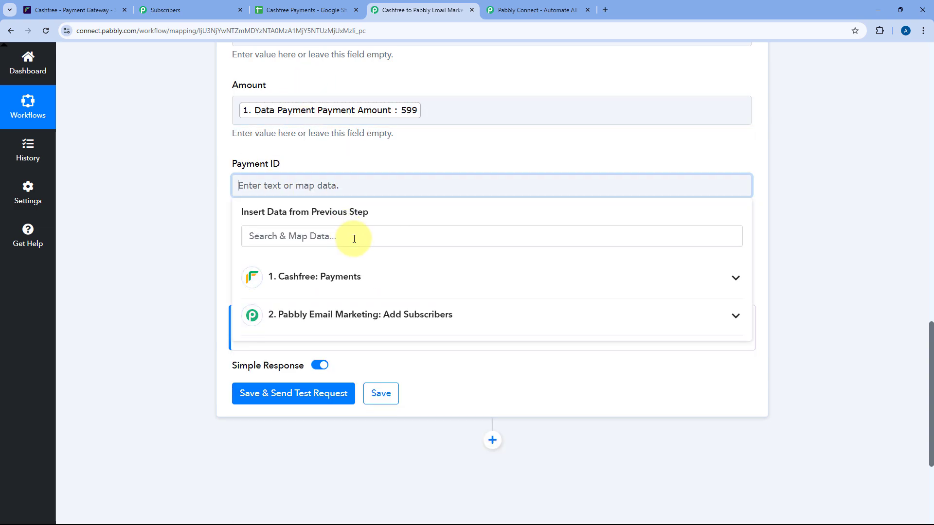
pyautogui.click(363, 279)
pyautogui.scroll(-4, 370, 295)
pyautogui.scroll(-4, 382, 306)
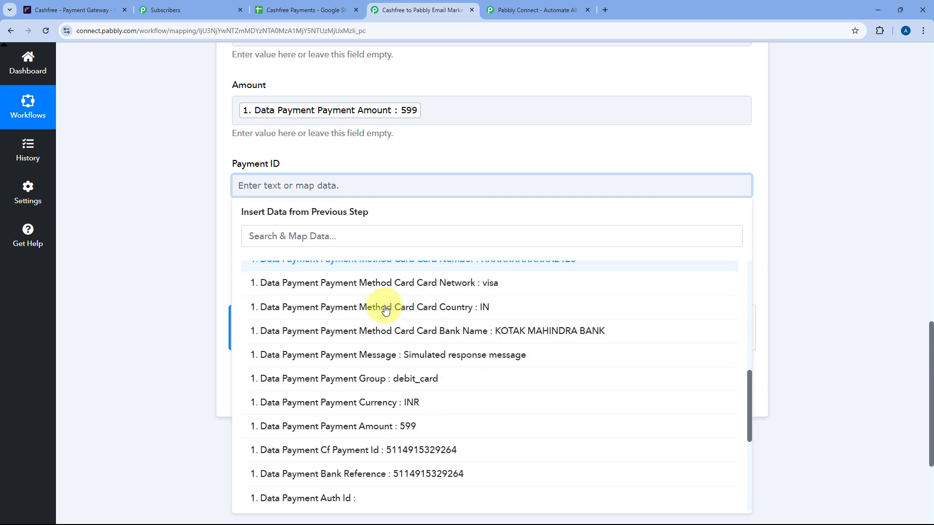
pyautogui.click(381, 349)
pyautogui.click(246, 228)
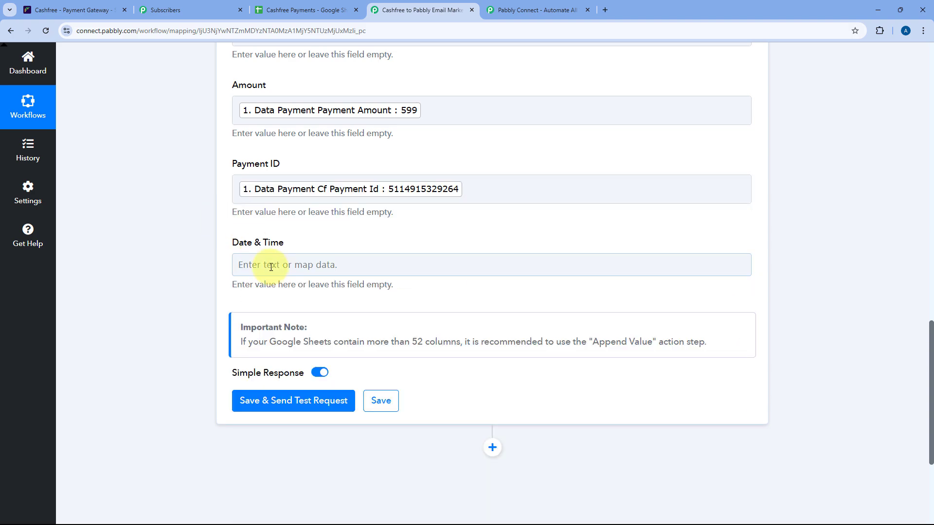
pyautogui.click(307, 256)
pyautogui.scroll(-2, 334, 270)
pyautogui.click(340, 260)
pyautogui.scroll(-10, 377, 304)
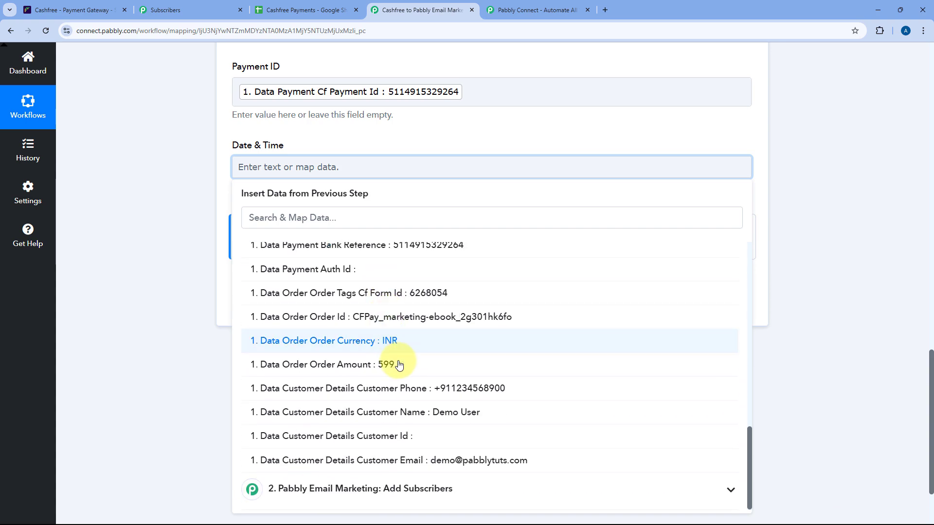
pyautogui.scroll(4, 414, 381)
pyautogui.scroll(6, 413, 382)
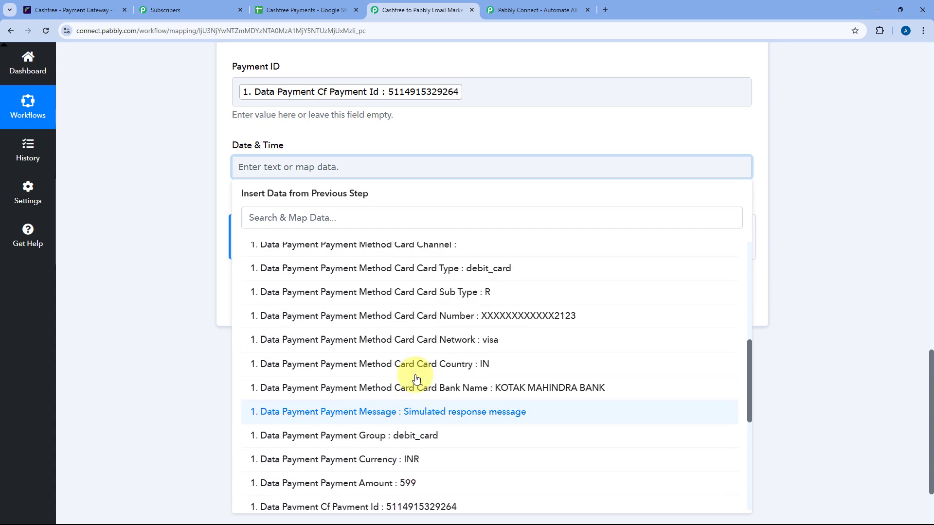
pyautogui.click(365, 406)
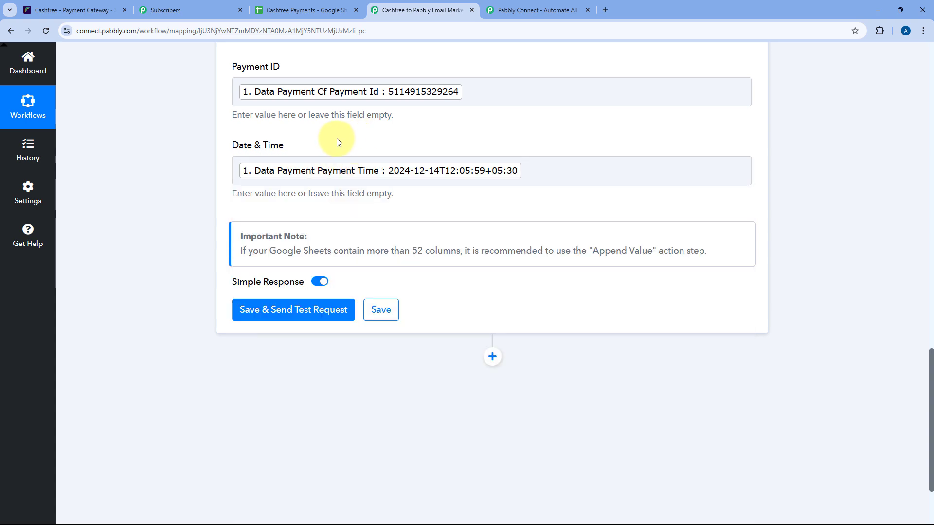
pyautogui.scroll(4, 326, 156)
pyautogui.scroll(8, 329, 166)
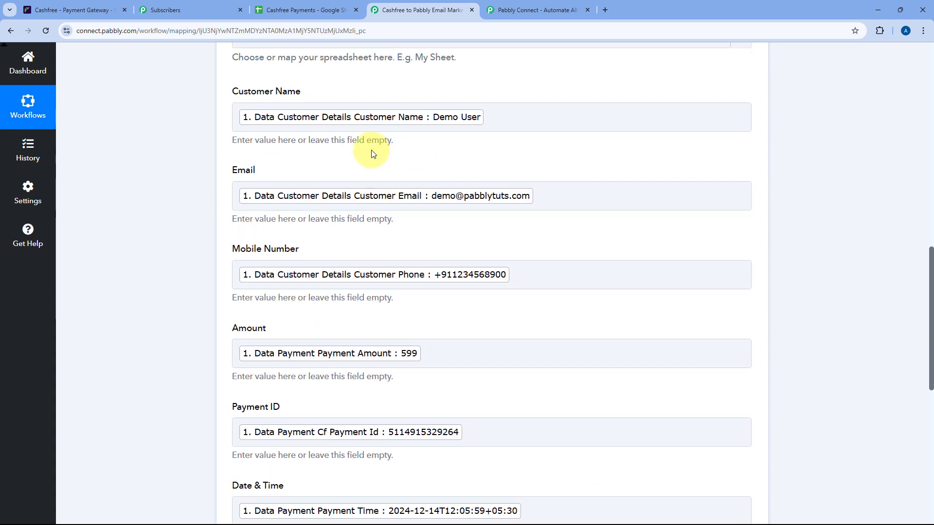
pyautogui.scroll(-8, 212, 170)
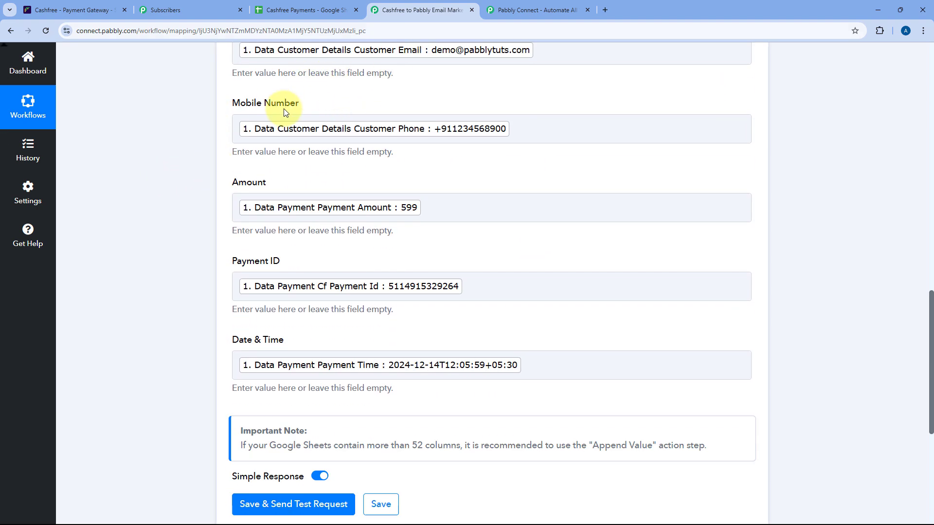
pyautogui.scroll(-5, 267, 175)
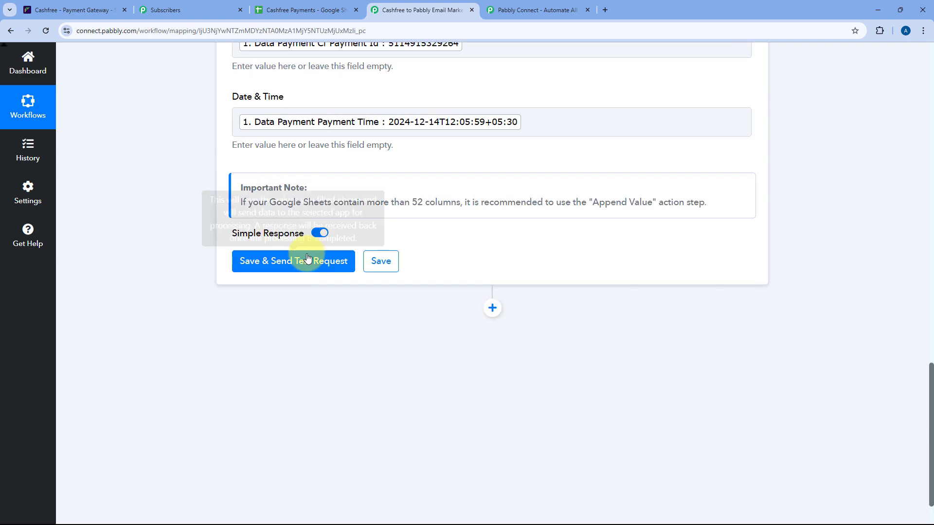
# Step: Save the step and send a test, confirming one row added at Sheet1!A2:F2
pyautogui.click(308, 260)
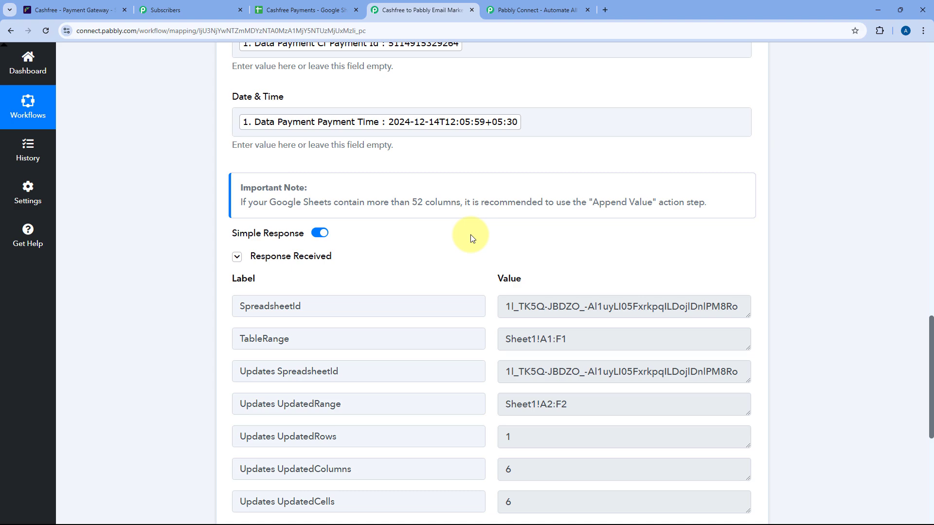
pyautogui.scroll(5, 470, 238)
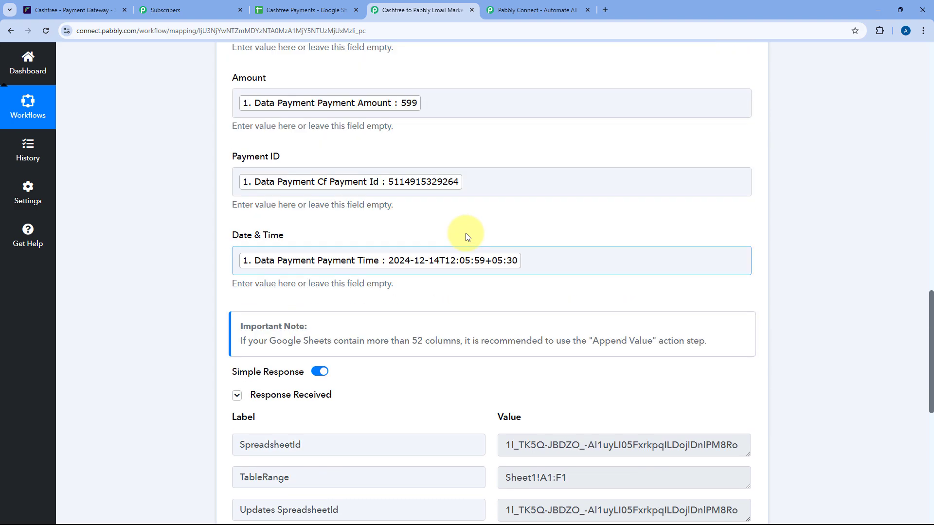
pyautogui.scroll(3, 488, 217)
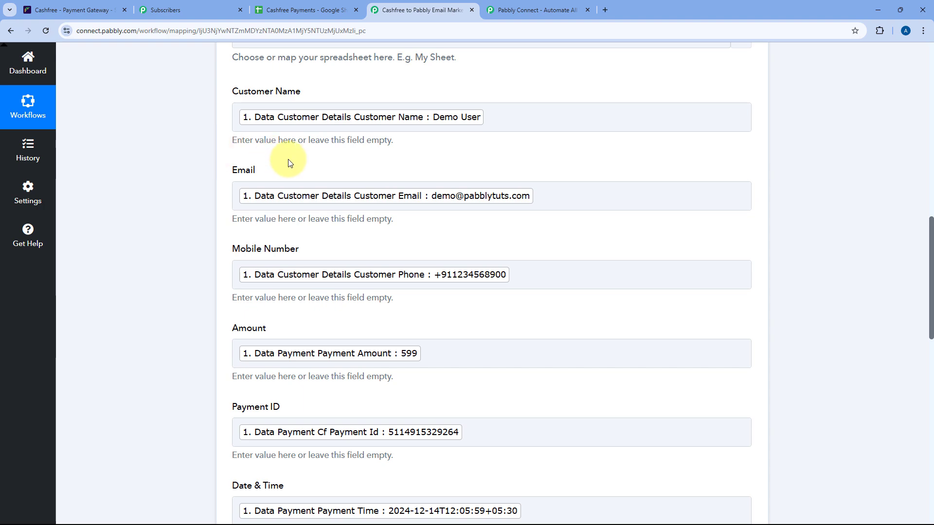
# Step: Auto-fit all Cashfree Payments columns and check the test payment's six values in row 2
pyautogui.click(299, 4)
pyautogui.click(19, 176)
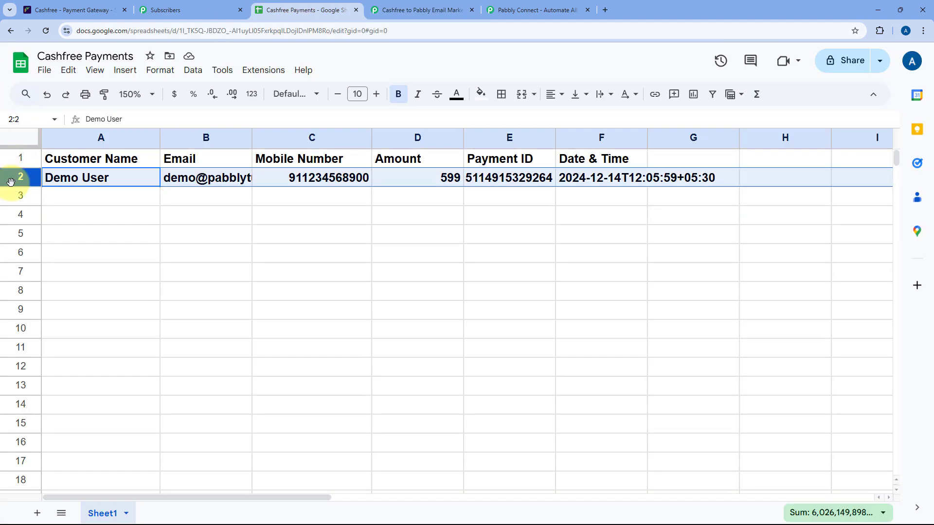
pyautogui.click(34, 138)
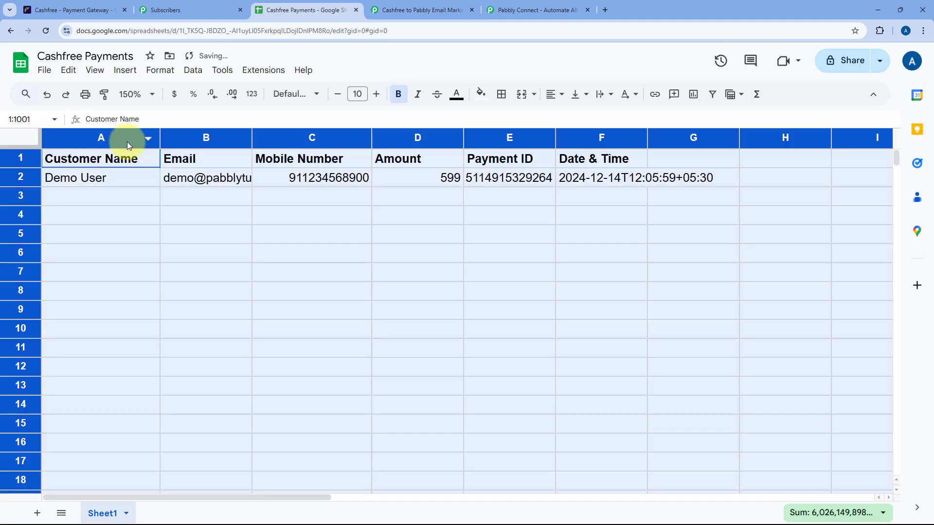
pyautogui.doubleClick(160, 137)
pyautogui.click(168, 200)
pyautogui.click(113, 192)
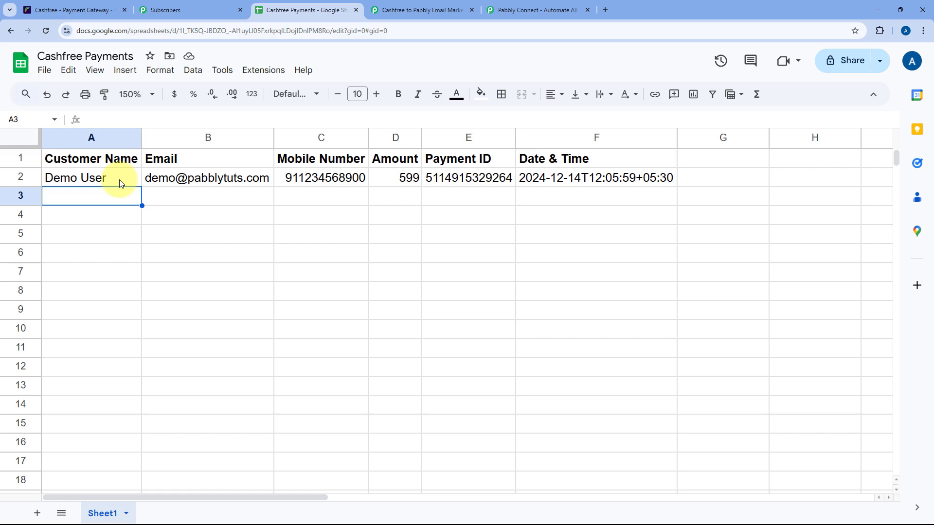
pyautogui.moveTo(87, 177); pyautogui.dragTo(520, 185)
pyautogui.click(500, 199)
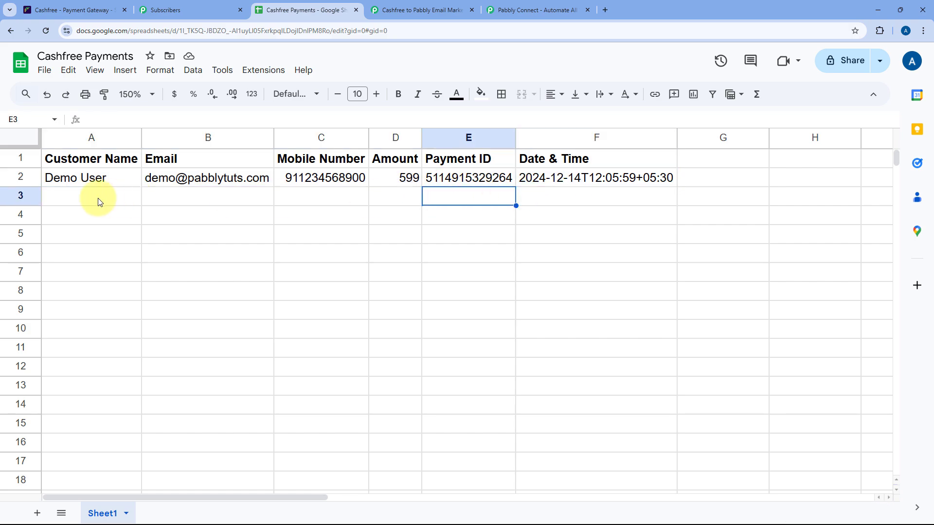
pyautogui.press('Home')
pyautogui.click(422, 6)
# Step: Collapse the Google Sheets action, close the extra Pabbly Connect tab and show Cashfree's Payment Forms list
pyautogui.scroll(9, 535, 184)
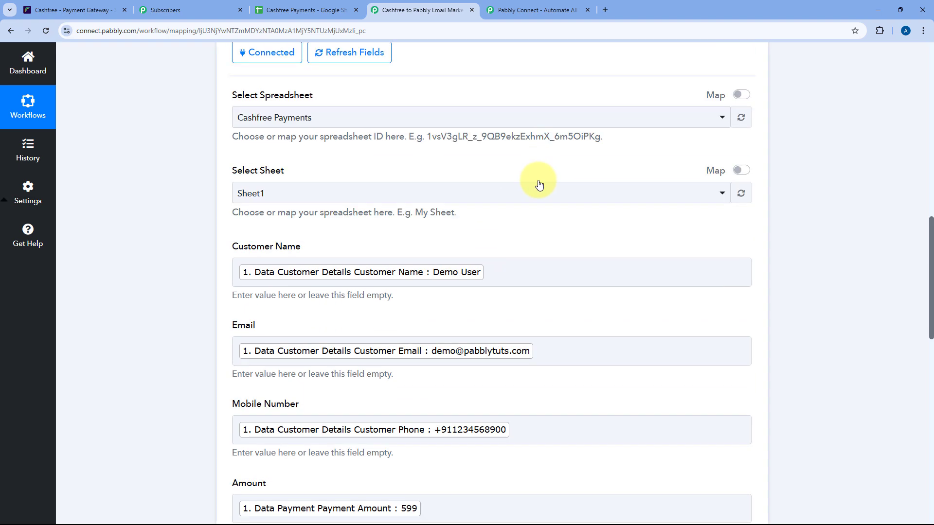
pyautogui.click(510, 182)
pyautogui.scroll(5, 567, 146)
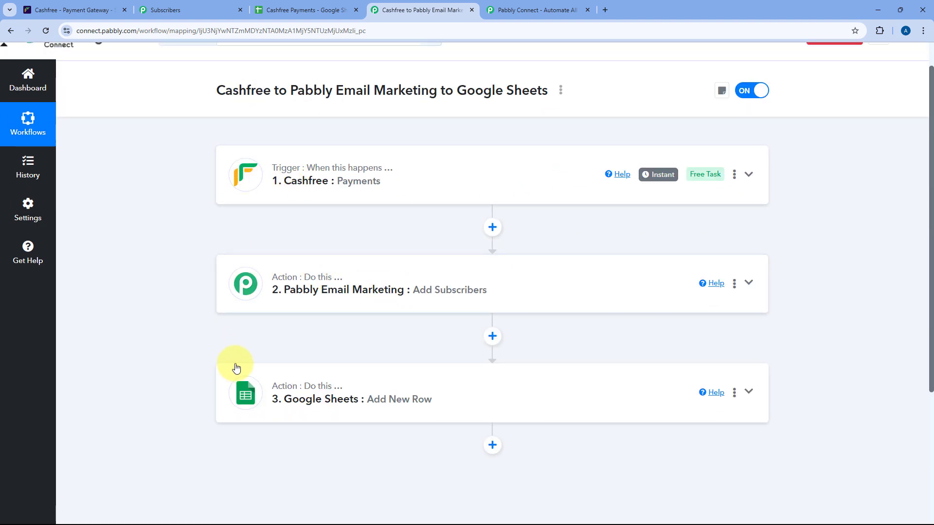
pyautogui.scroll(2, 484, 117)
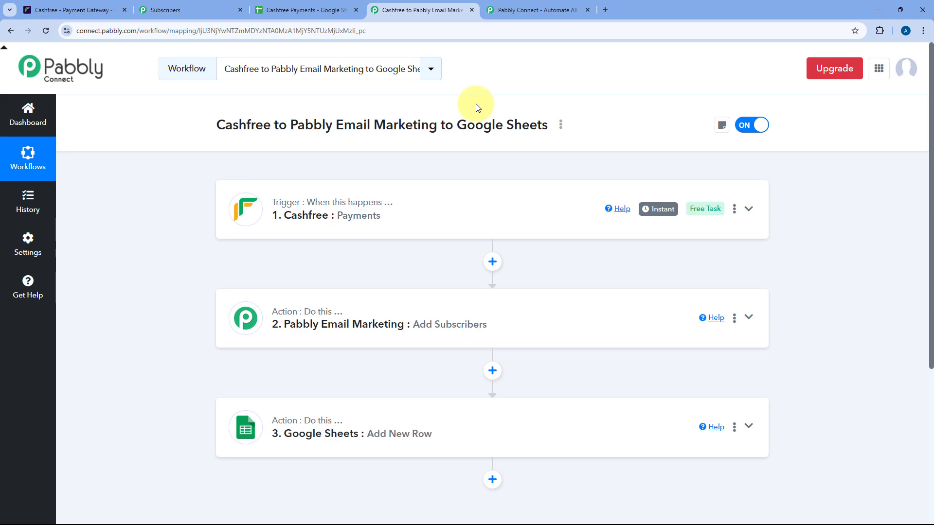
pyautogui.click(587, 10)
pyautogui.click(92, 10)
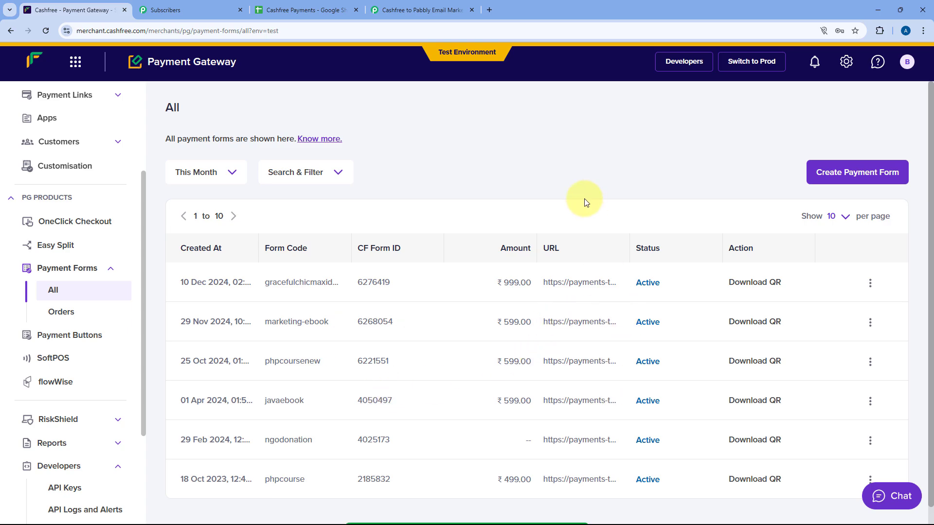
# Step: Load the Marketing E-Book payment form and fill in the buyer's name, e-mail, phone number and age 30
pyautogui.hotkey('ctrl', 't')
pyautogui.write('payments-test.cashfree.com/forms/marketing-ebook')
pyautogui.press('Return')
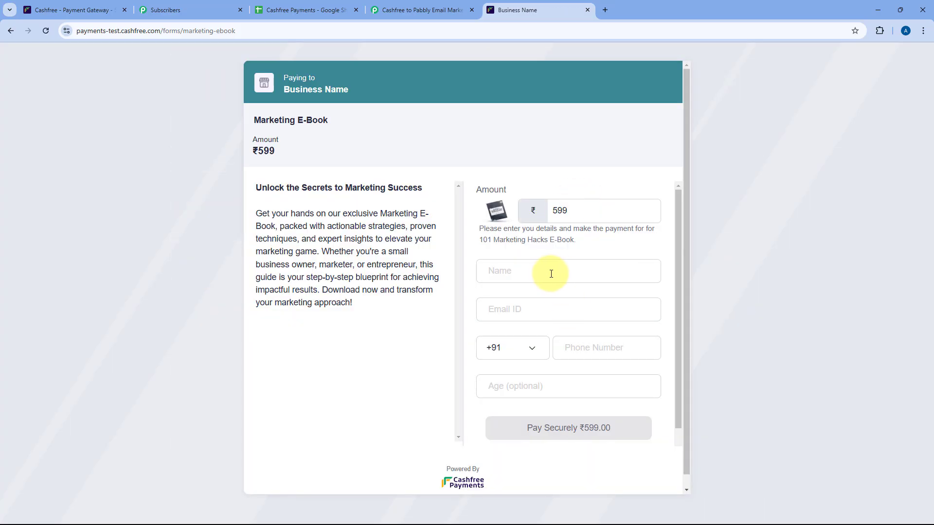
pyautogui.click(545, 268)
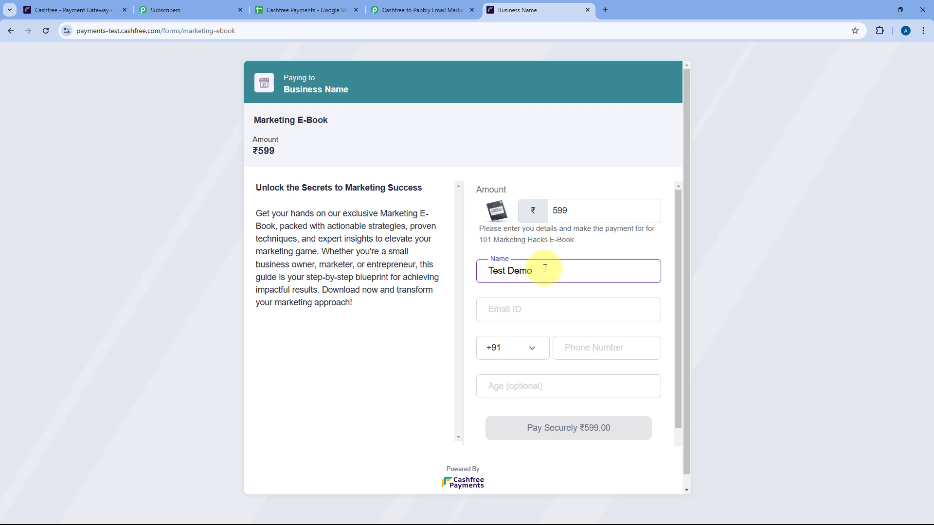
pyautogui.press('Tab')
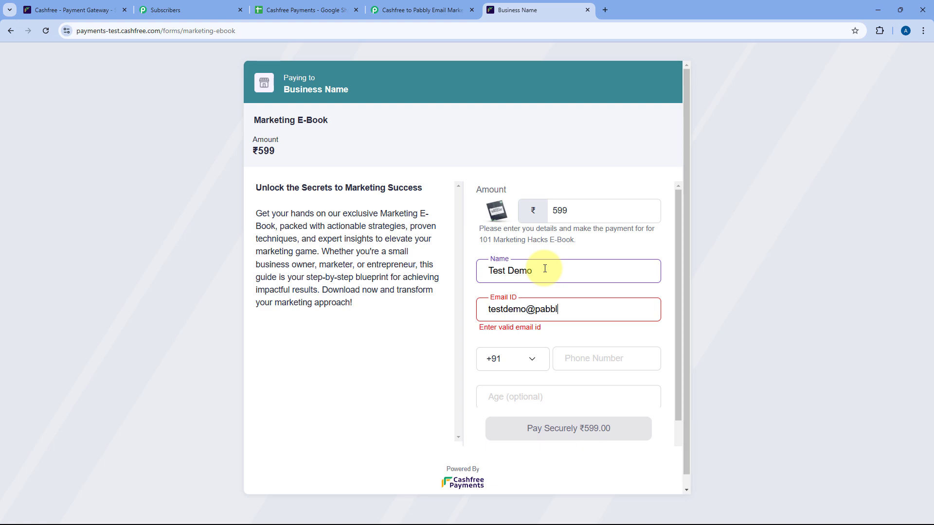
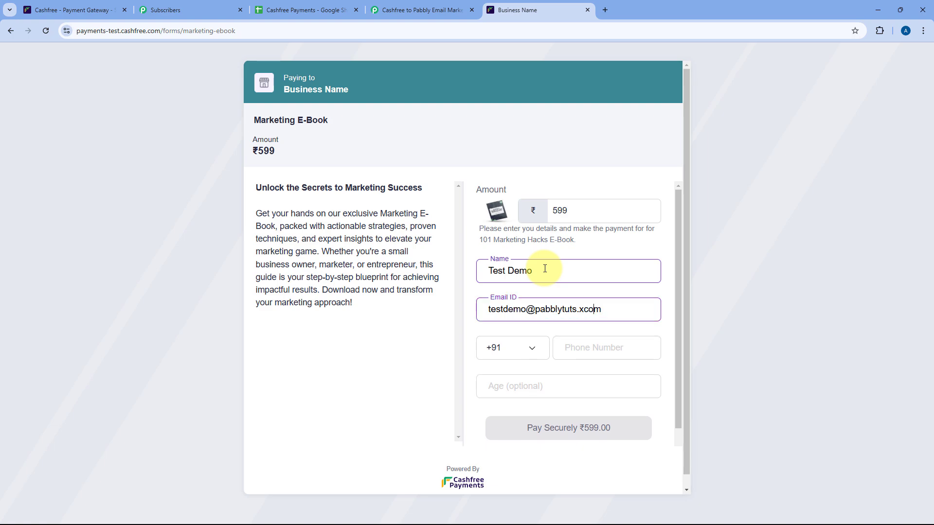
pyautogui.press('Tab')
pyautogui.press('Tab')
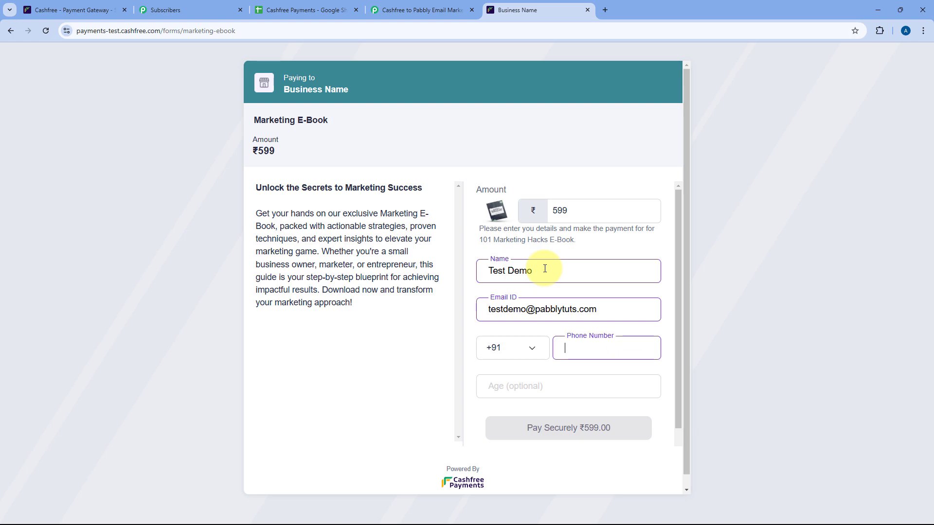
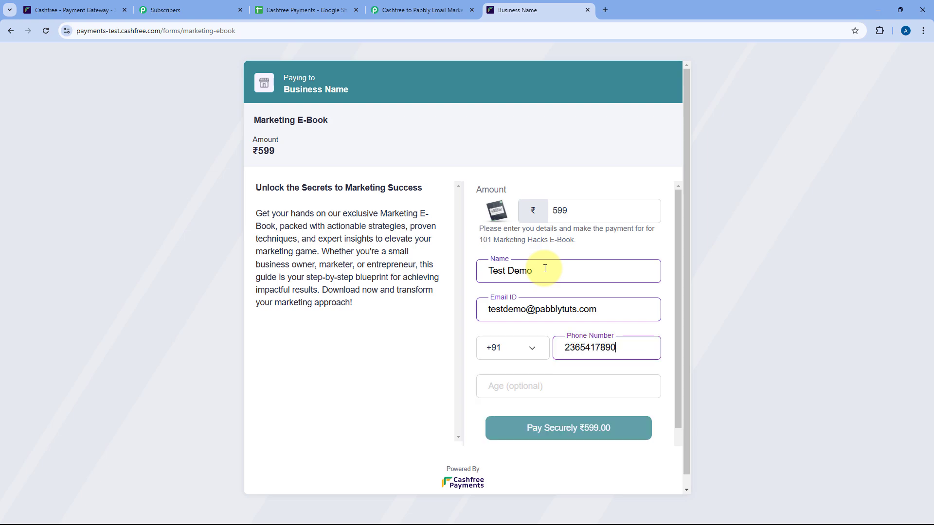
pyautogui.click(551, 382)
pyautogui.write('30')
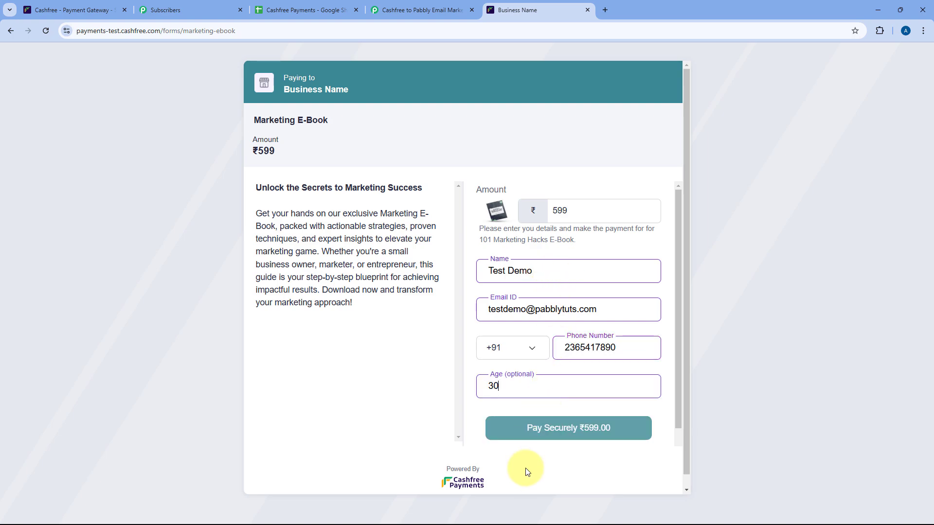
# Step: Submit the form and pay ₹599 by card with the VISA test card, entering the test OTP
pyautogui.click(562, 429)
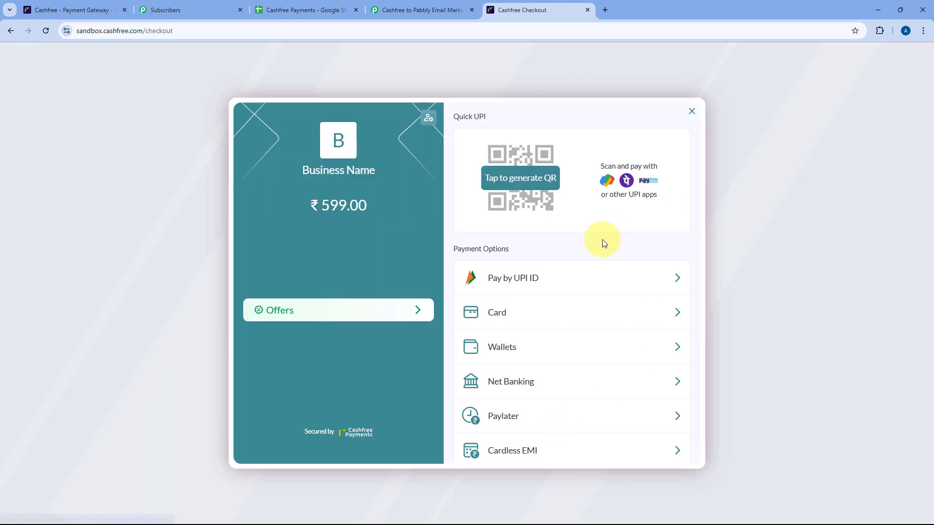
pyautogui.click(534, 312)
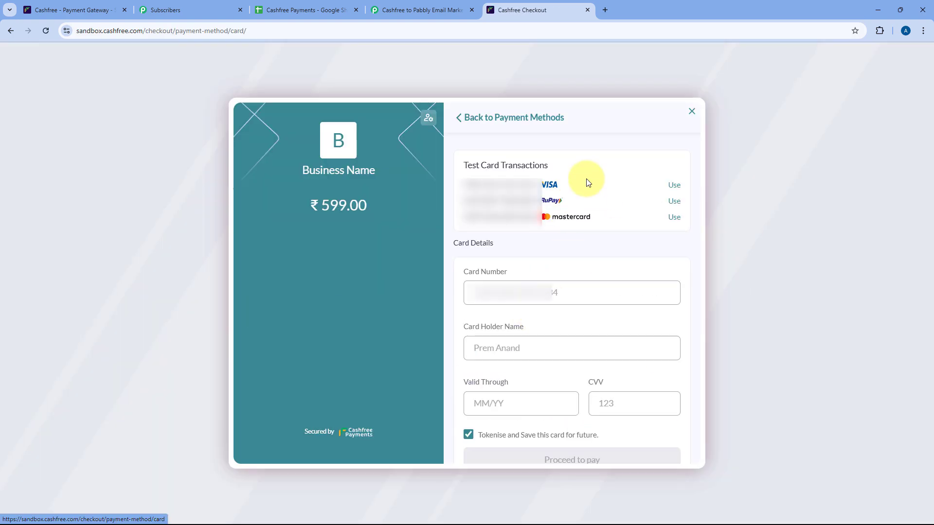
pyautogui.click(674, 185)
pyautogui.click(560, 457)
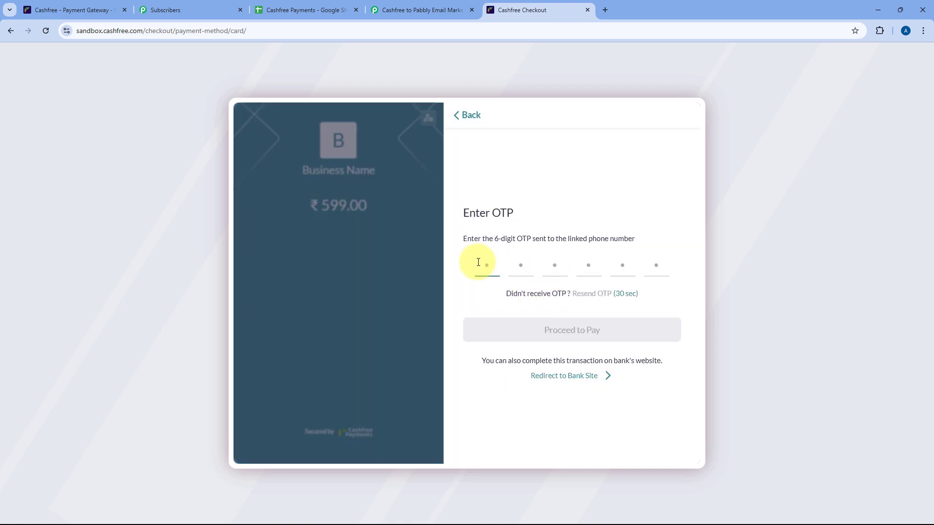
pyautogui.write('111000')
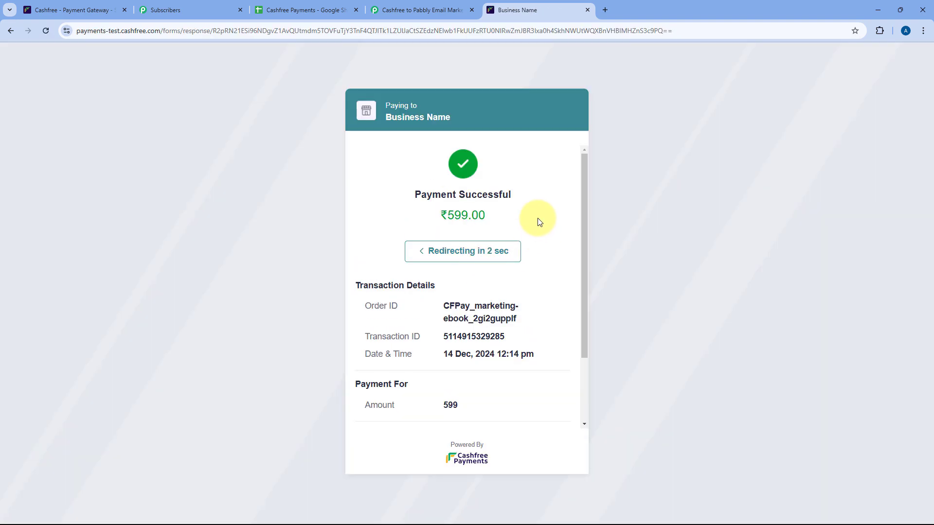
# Step: Reload the Pabbly Email Marketing subscriber lists and open Paid Customers, now showing 2 subscribers
pyautogui.click(184, 10)
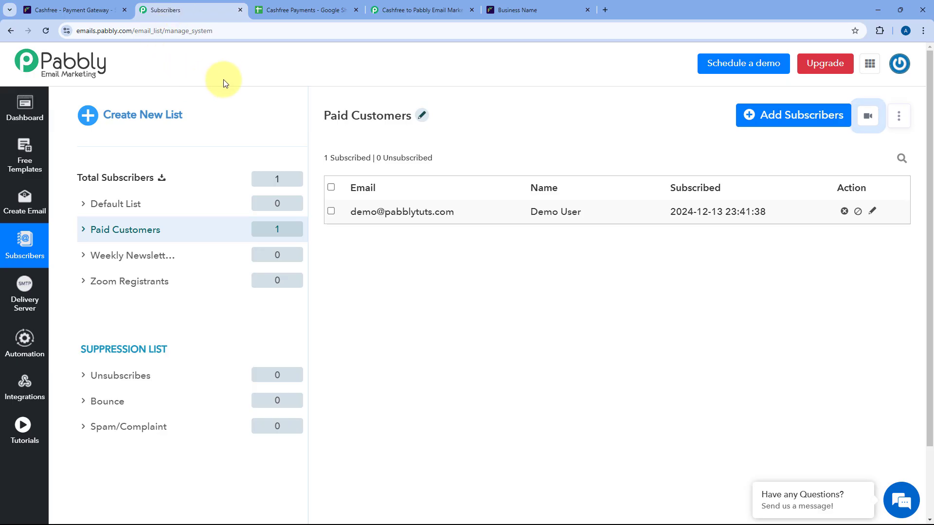
pyautogui.click(45, 30)
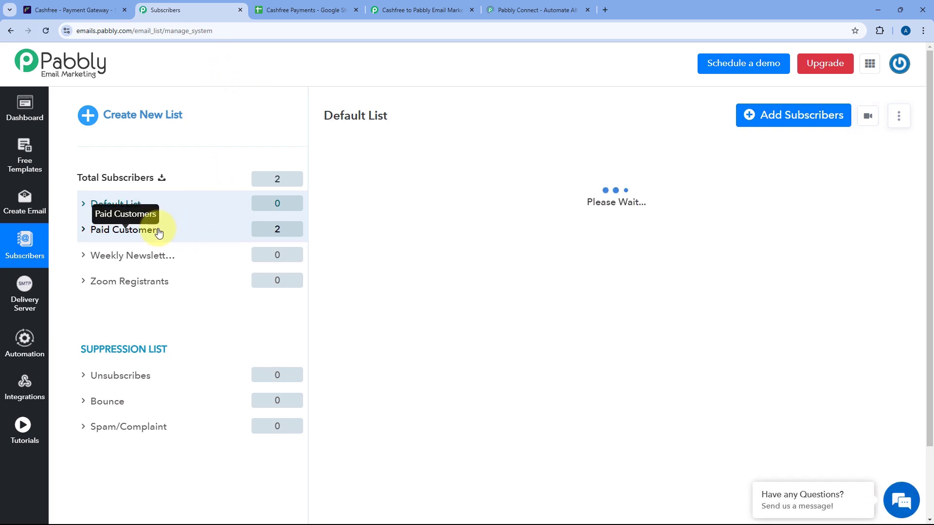
pyautogui.click(223, 232)
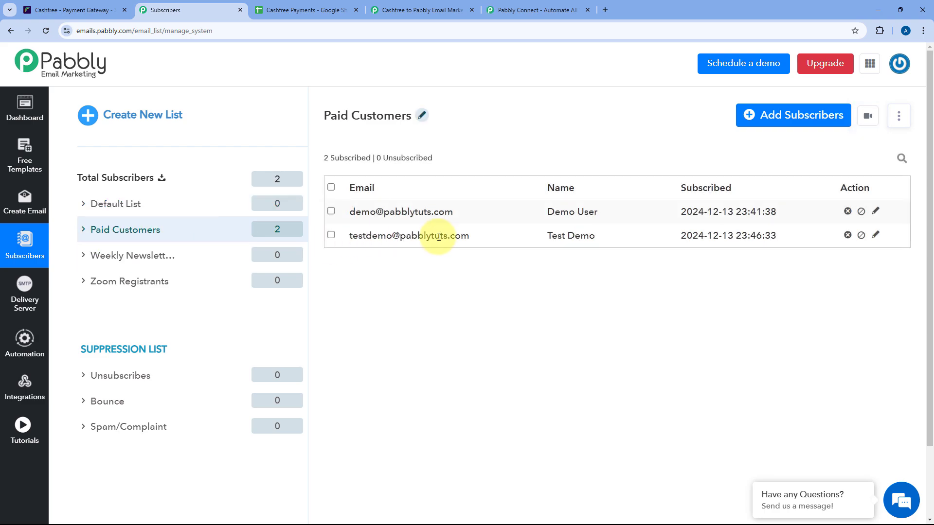
# Step: Widen the Email column in Cashfree Payments and check row 3's email, mobile and amount values
pyautogui.click(327, 6)
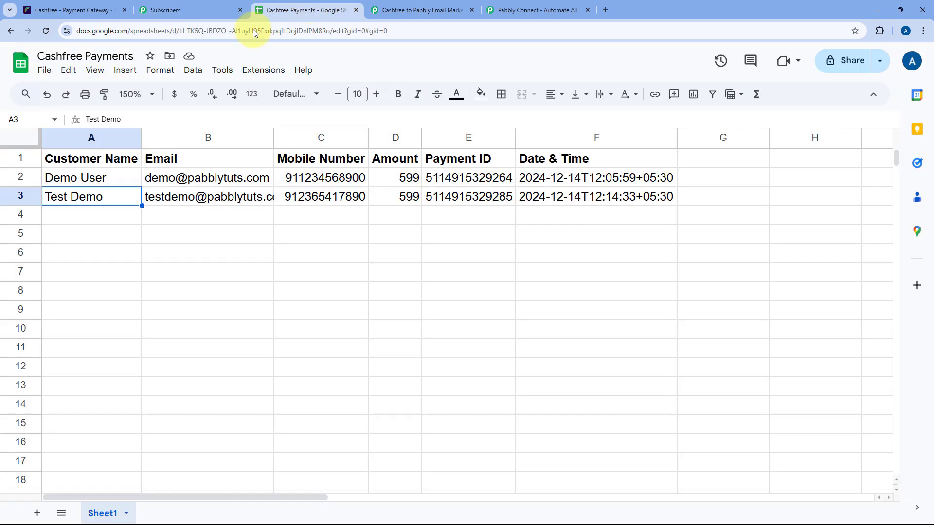
pyautogui.moveTo(274, 141); pyautogui.dragTo(308, 141)
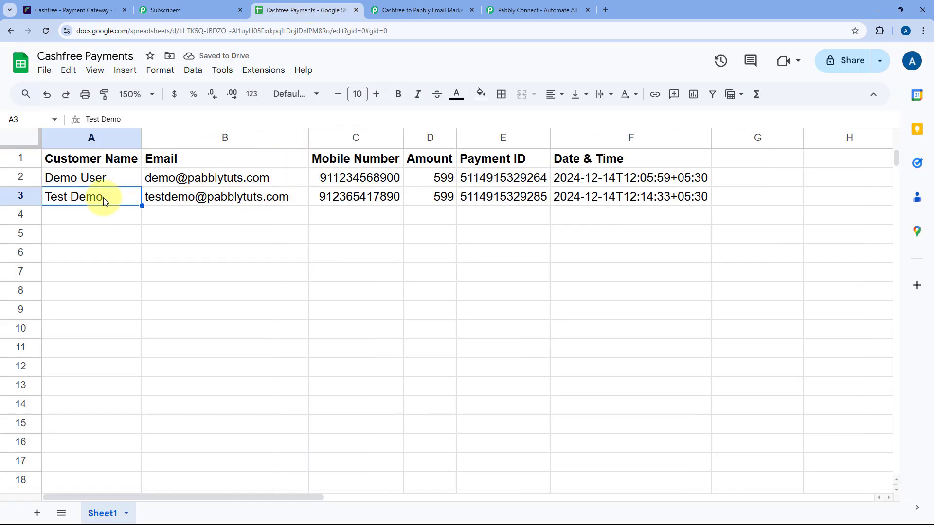
pyautogui.click(255, 196)
pyautogui.click(338, 198)
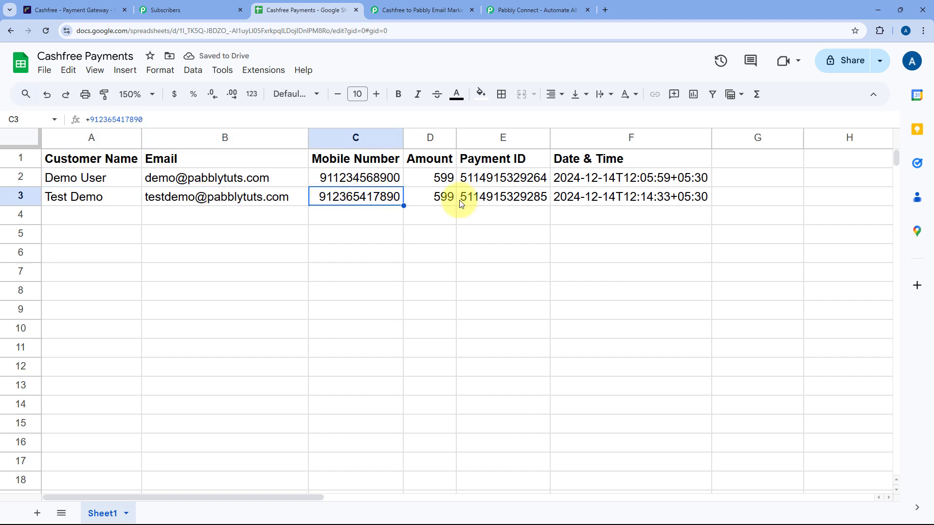
pyautogui.click(442, 200)
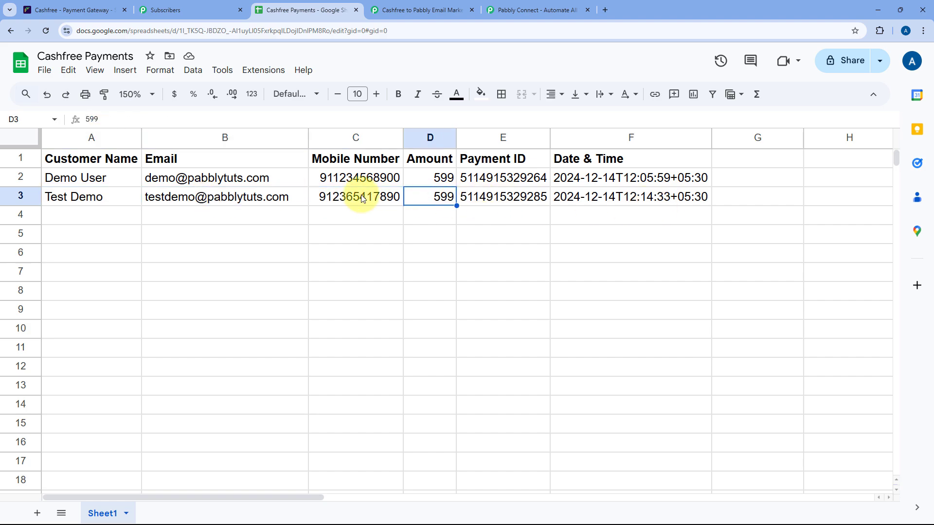
pyautogui.click(442, 10)
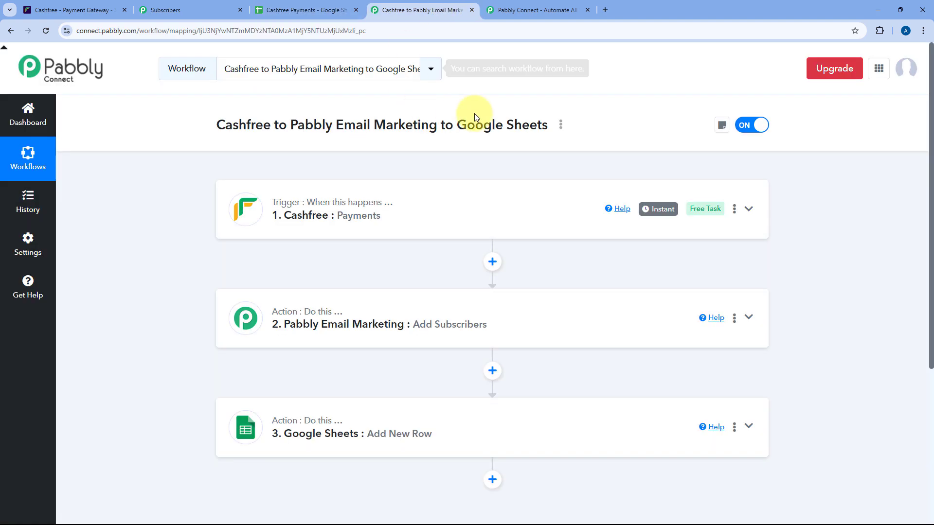